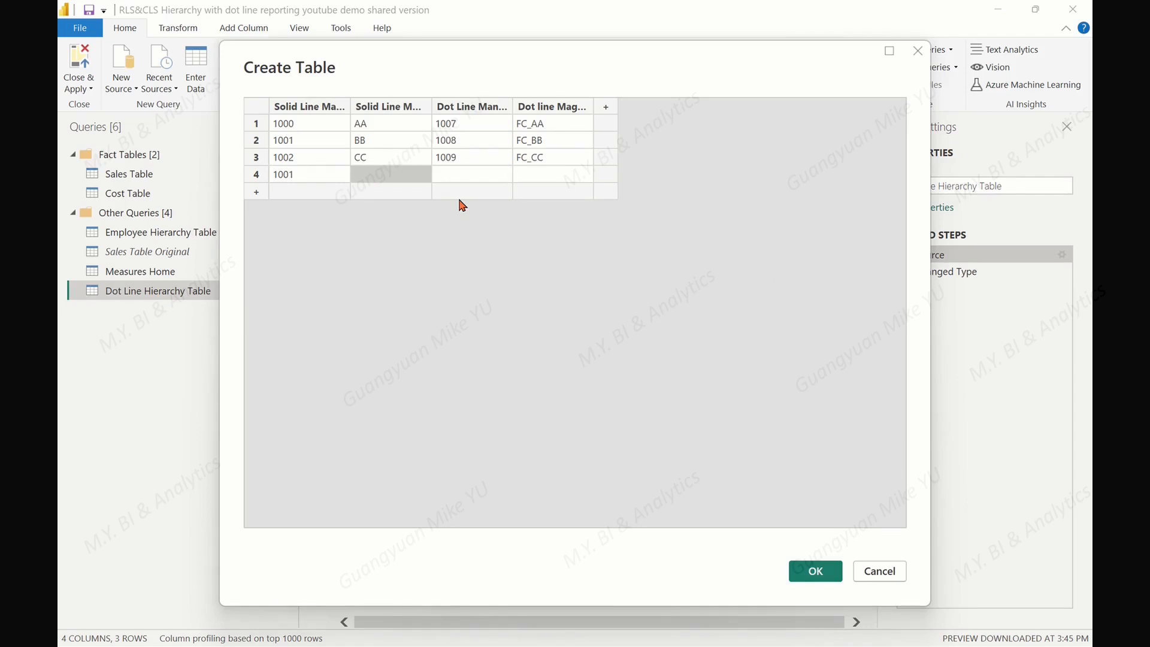
- Complete the fourth row with dot line manager ID 1010 and name FC_BB2, and apply the query changes to the model
left_click(460, 181)
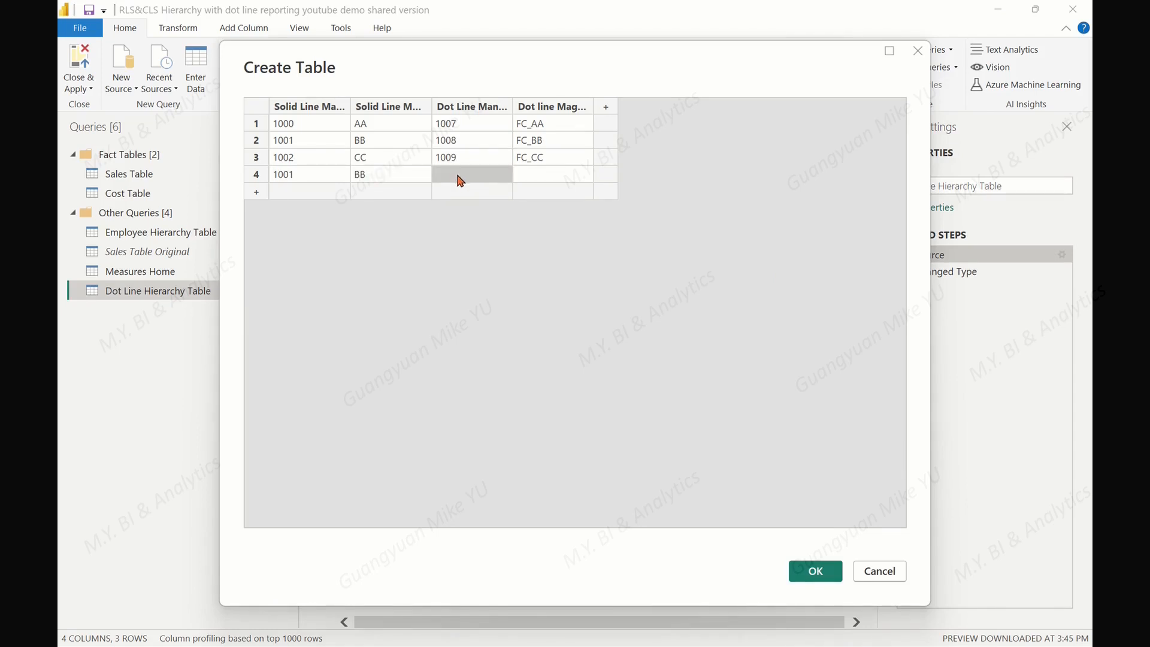
type("1010")
left_click(545, 182)
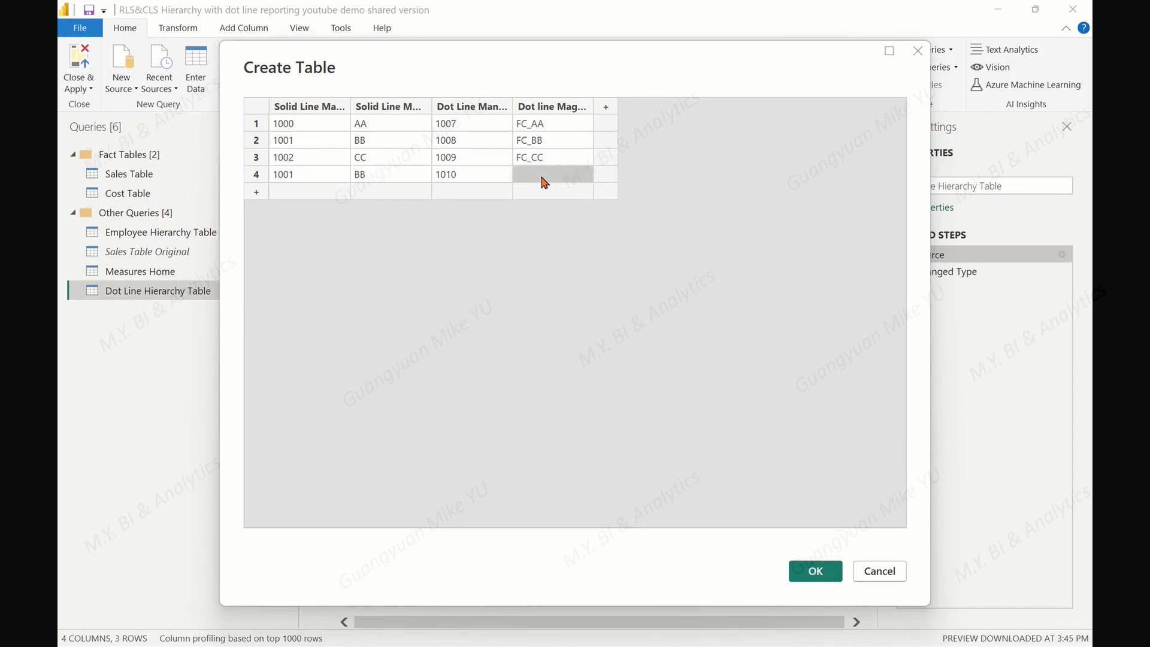
type("FC_BB2")
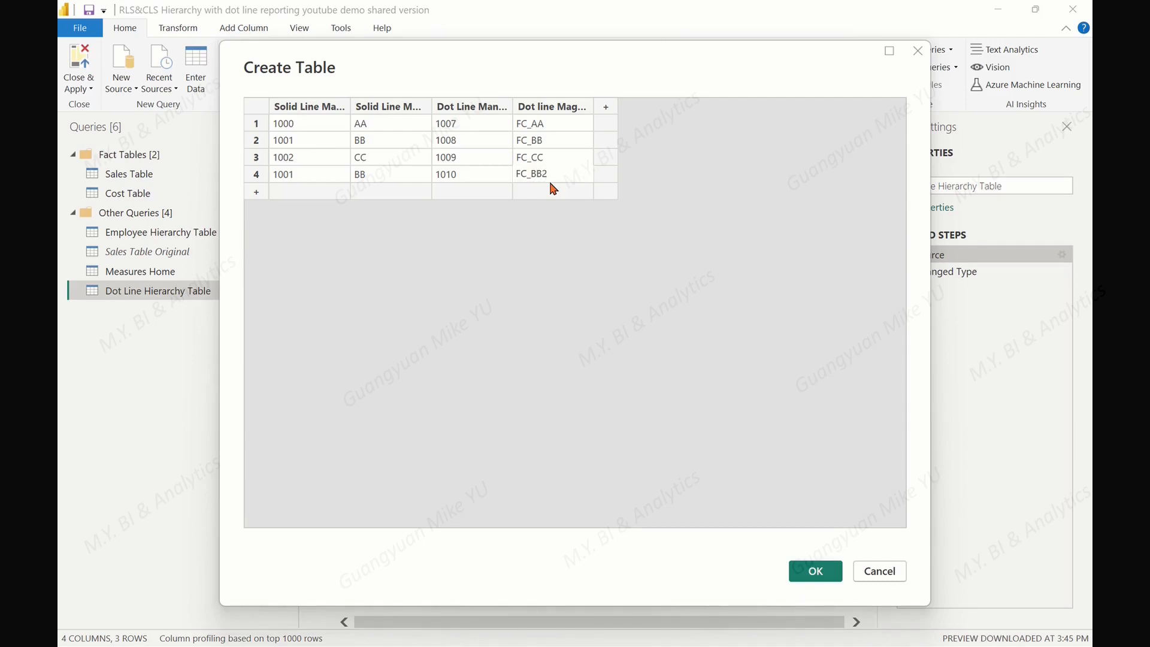
left_click(803, 572)
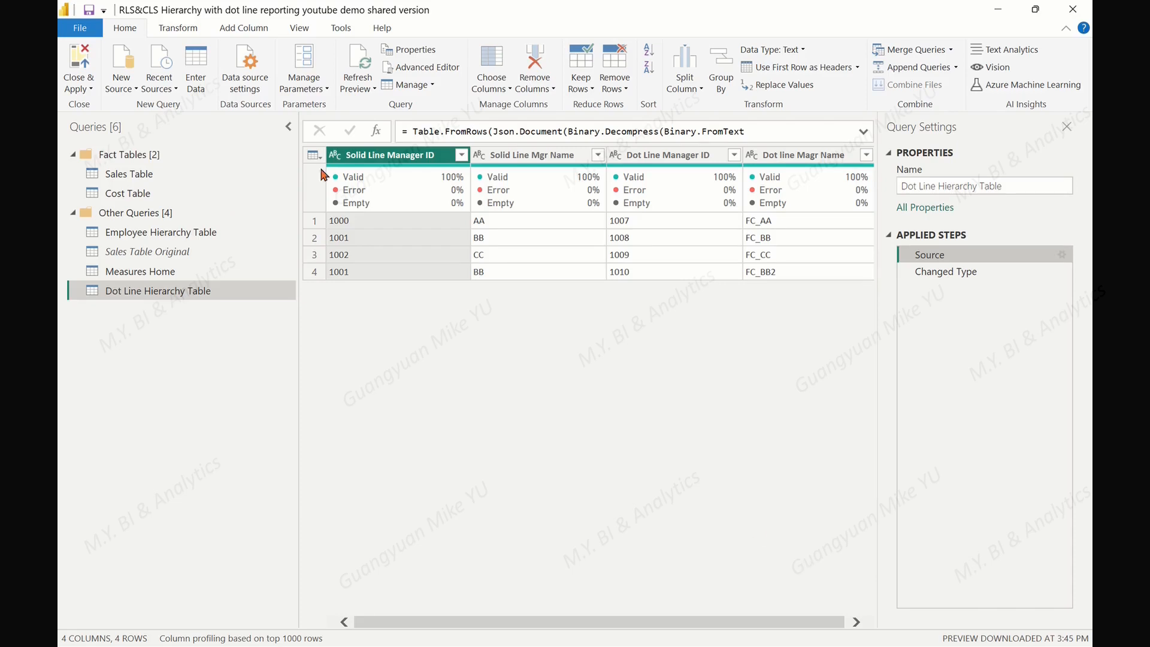
left_click(86, 66)
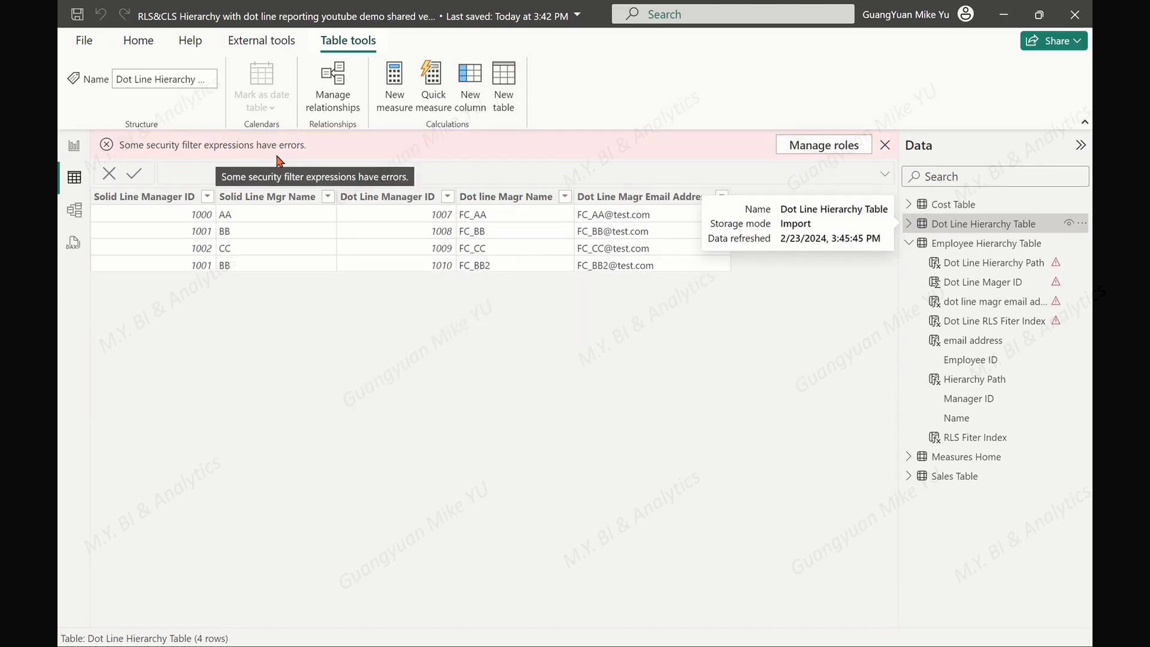
- Review the dot line columns of the Employee Hierarchy Table and the Dot Line Hierarchy Path formula
left_click(977, 246)
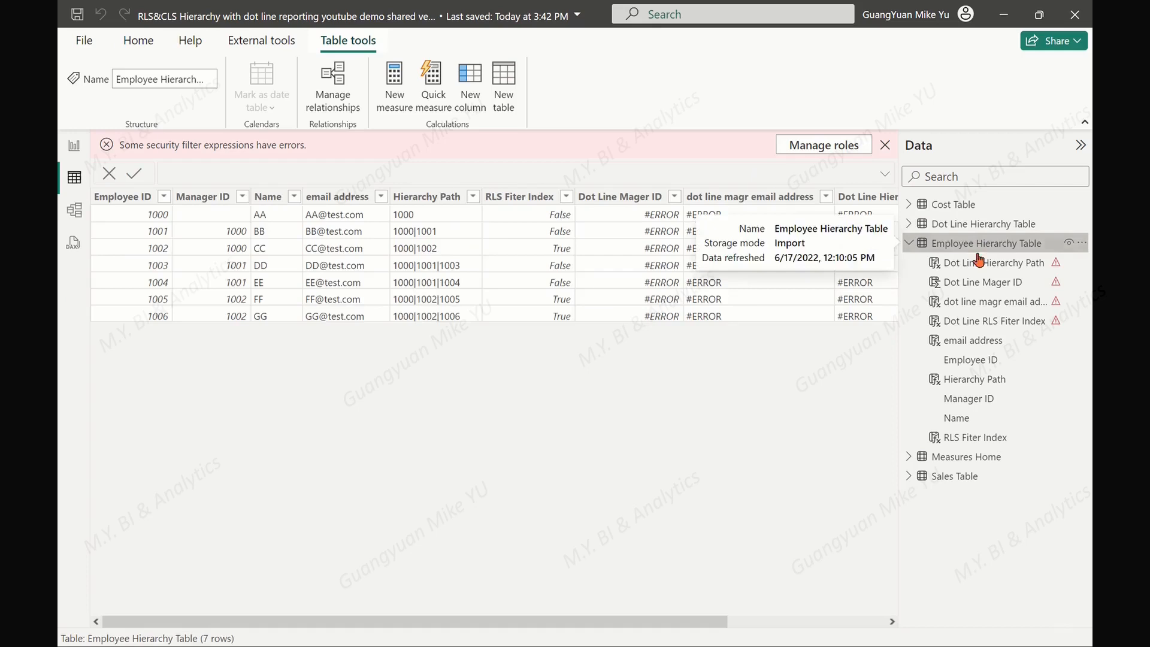
left_click_drag(689, 626, 859, 626)
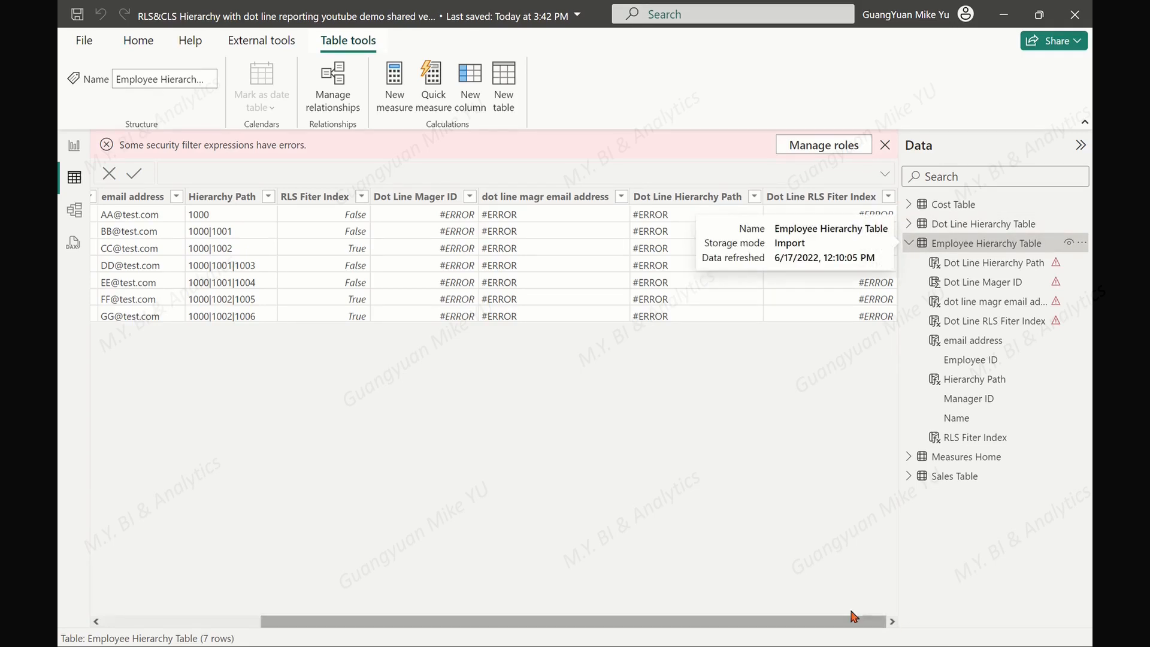
left_click(681, 199)
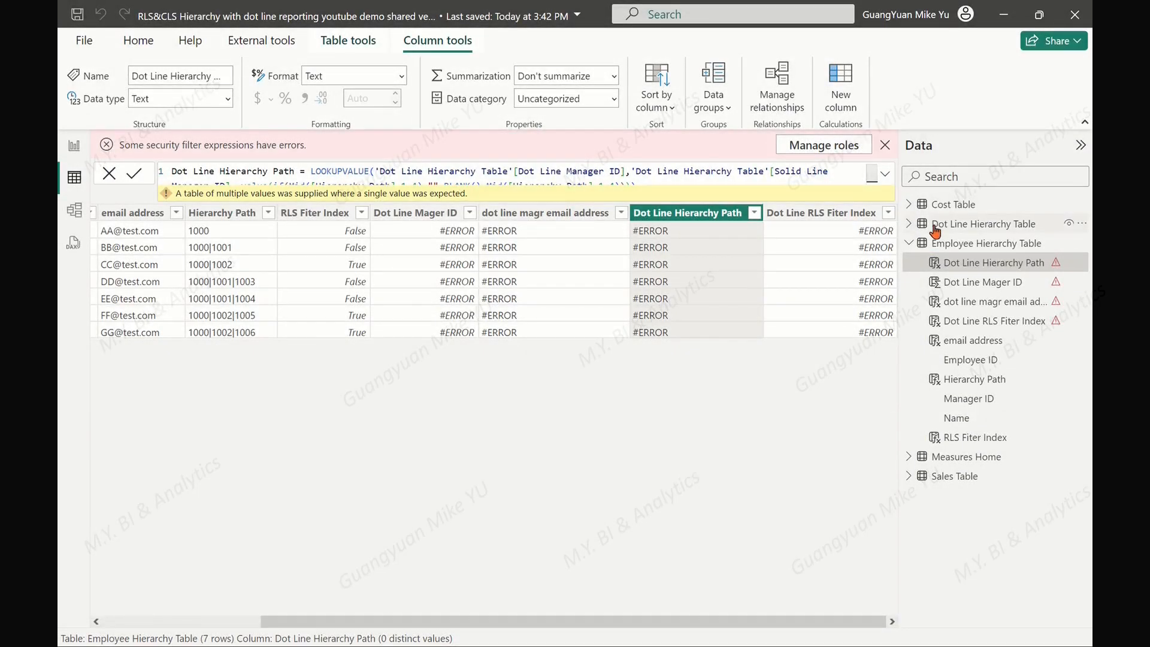
- Edit the Dot Line Hierarchy Table query and open the settings of its Source step
left_click(932, 232)
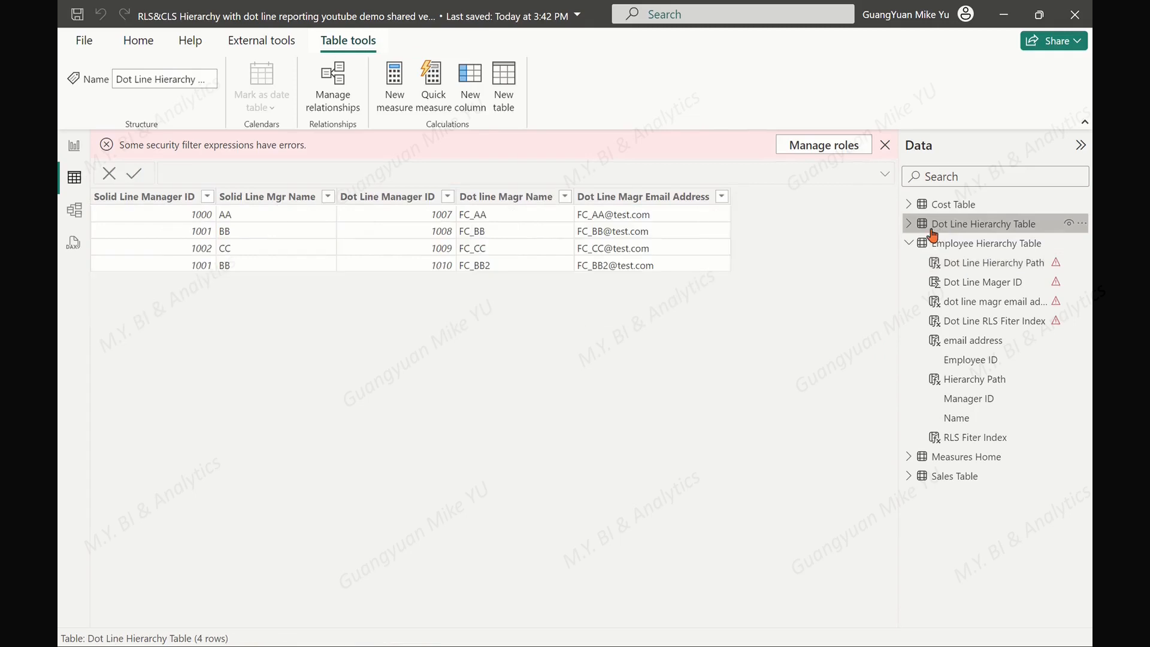
right_click(959, 230)
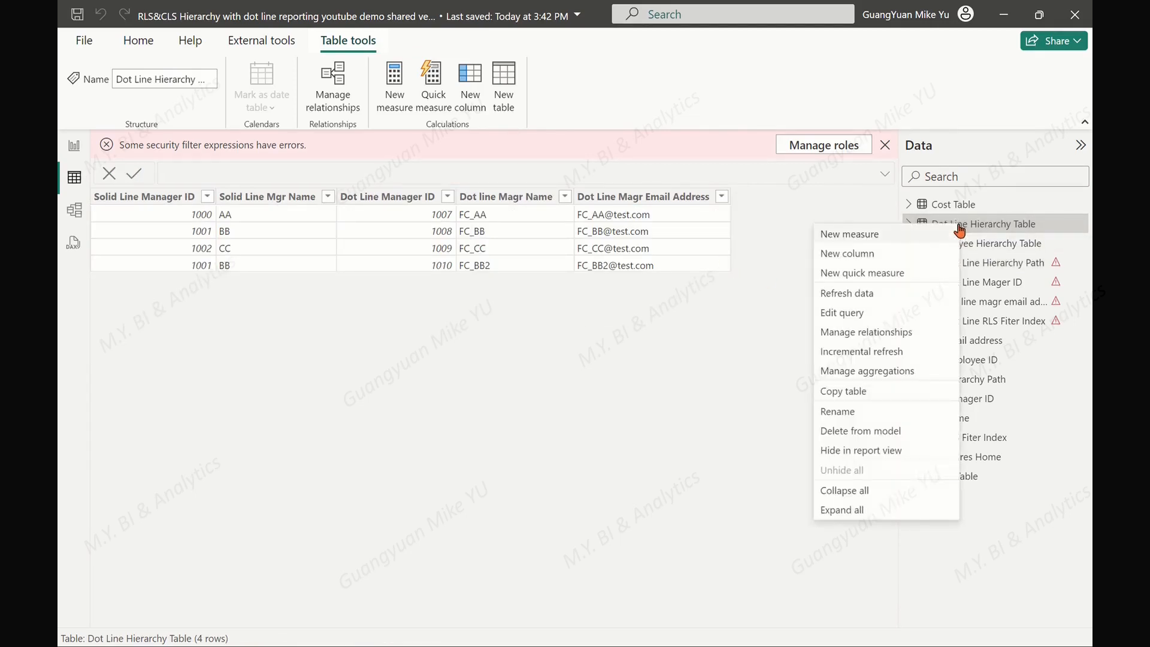
left_click(829, 312)
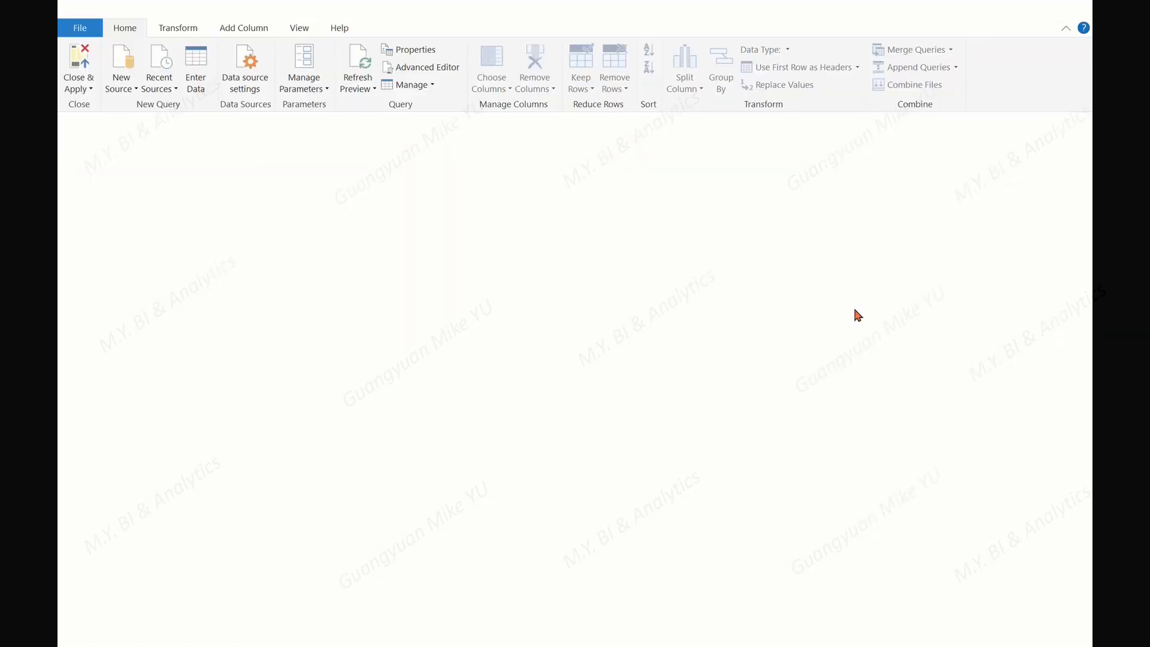
left_click(928, 255)
right_click(931, 255)
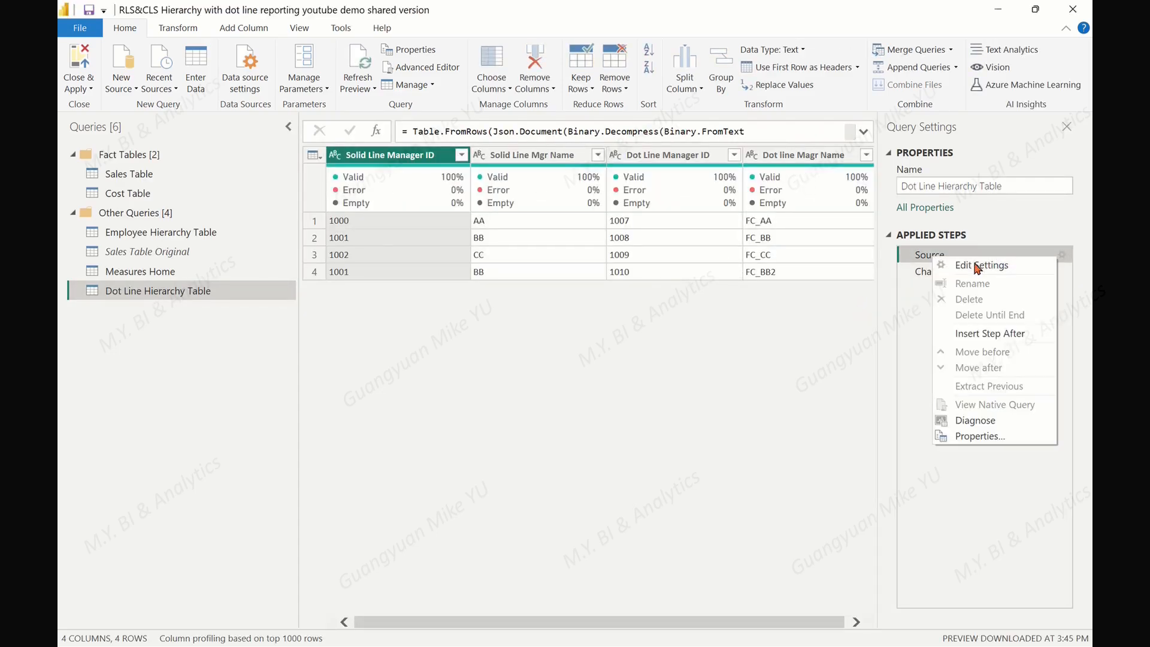
left_click(977, 267)
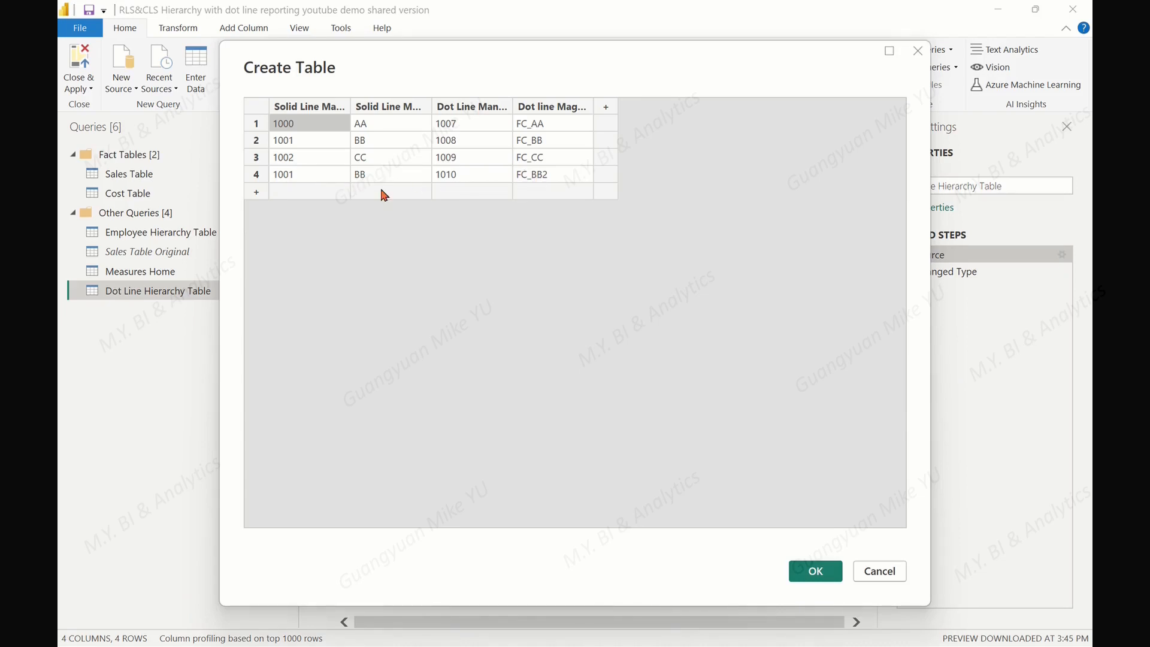
- Add a fifth row with solid line manager 1002, CC and dot line manager 1011, FC_CC2
left_click(312, 197)
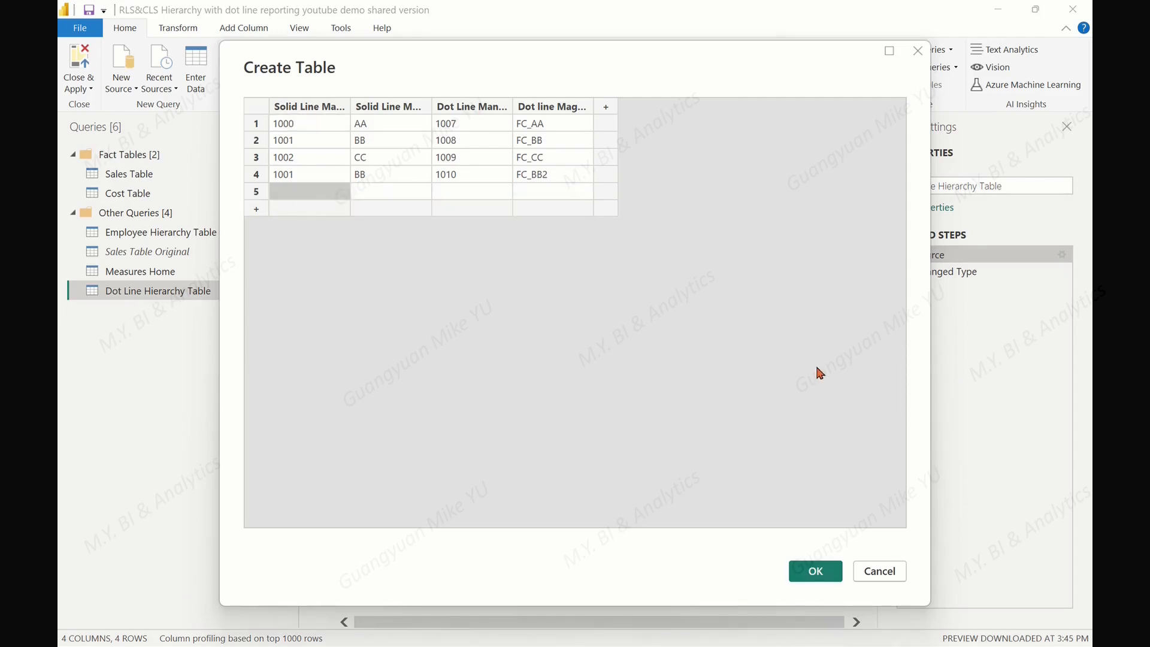
type("1002")
left_click(388, 196)
type("CC")
left_click(453, 195)
type("1011")
key("Tab")
type("FC_CC2")
- Add a sixth row with solid line manager 1000, AA and dot line manager 1012, HR_AA
left_click(307, 212)
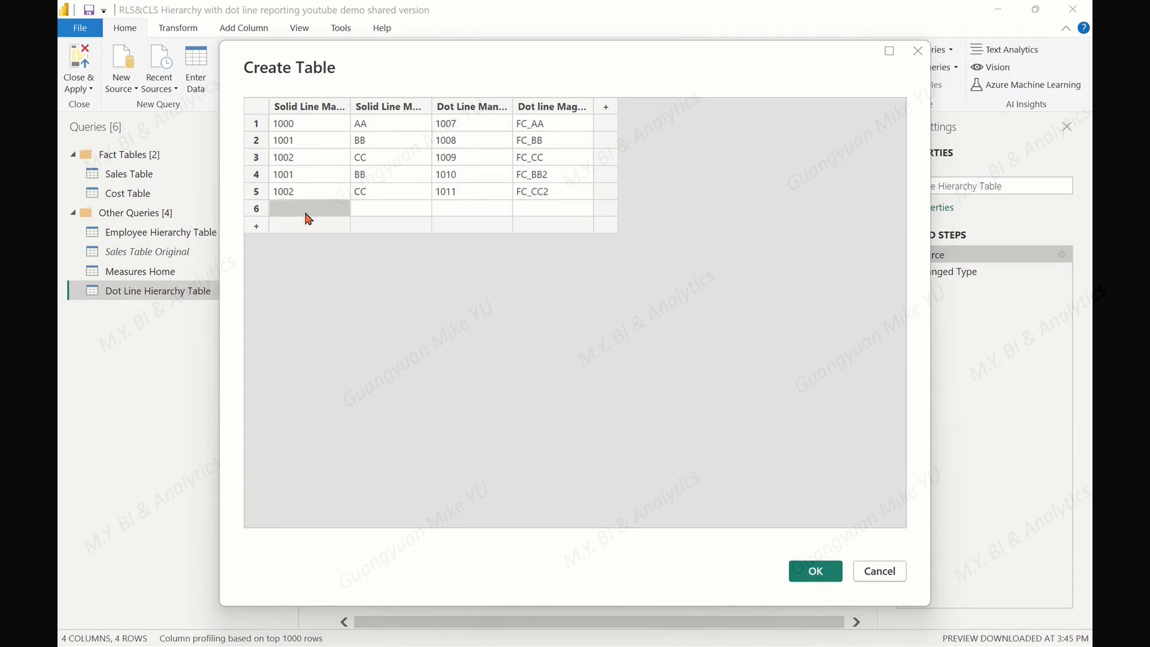
type("1")
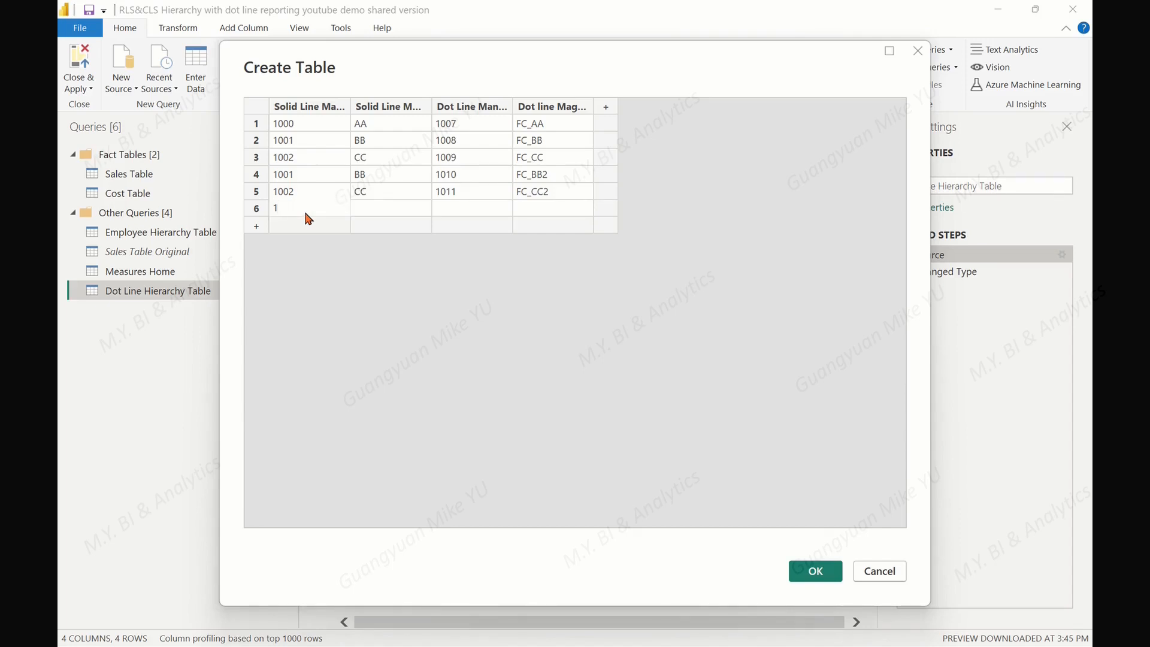
type("000")
key("Tab")
type("AA")
key("Tab")
type("1012")
key("Tab")
type("HR_AA")
- Add a seventh row with solid line manager 1001, BB and dot line manager 1013, HR_BB
key("Return")
type("1001")
key("Tab")
type("BB")
key("Tab")
type("1013")
key("Tab")
type("HR_BB")
- Add an eighth row with solid line manager 1002, CC and dot line manager 1014, HR_CC
left_click(282, 242)
type("1002")
left_click(403, 248)
type("CC")
left_click(473, 246)
type("1014")
left_click(532, 251)
type("HR_CC")
- Add a ninth row with solid line manager 1002, CC and dot line manager 1015, HR_CC2, and apply the query changes
left_click(305, 261)
type("1002")
left_click(394, 263)
type("CC")
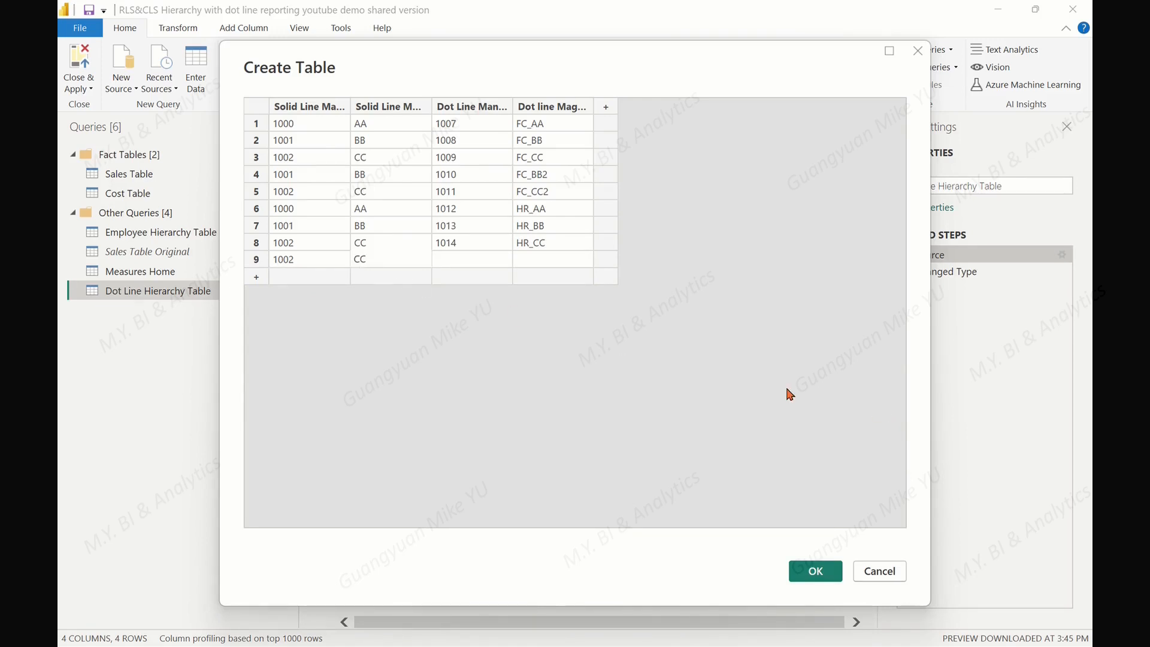
key("Tab")
type("1015")
key("Tab")
type("HR_CC2")
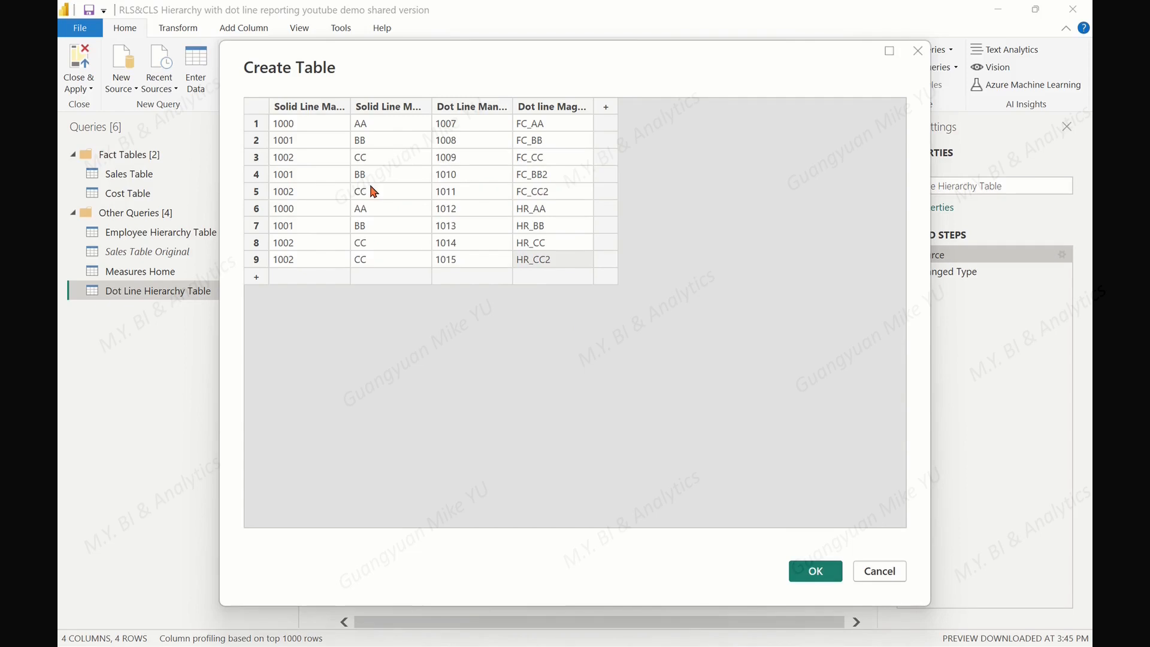
left_click(815, 571)
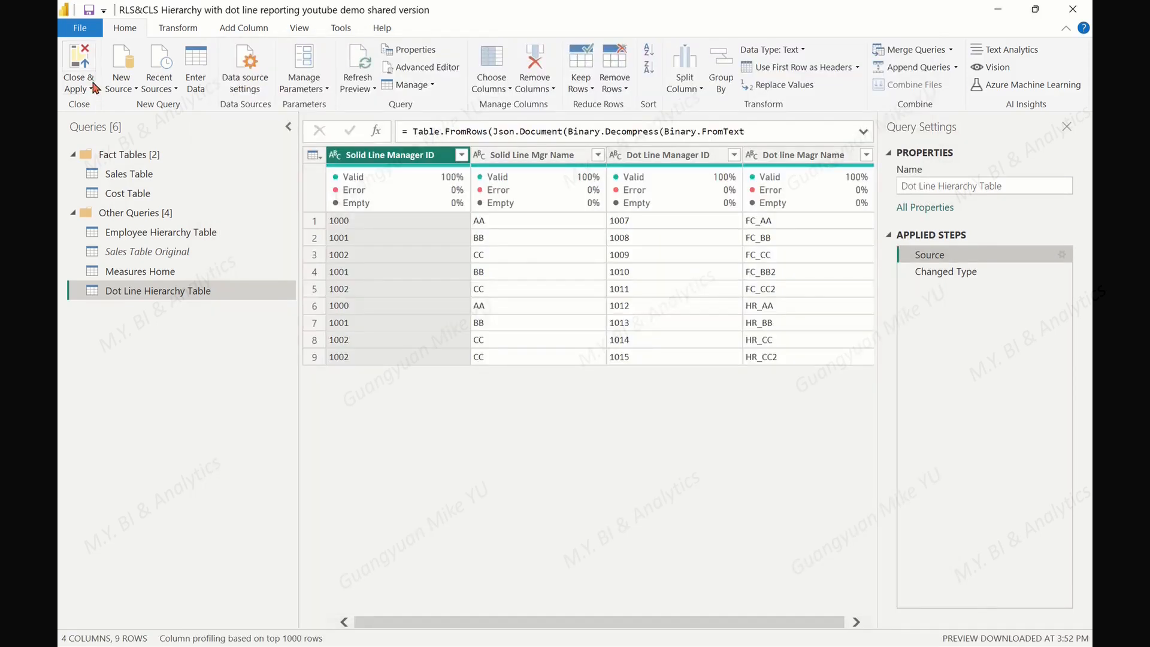
left_click(81, 68)
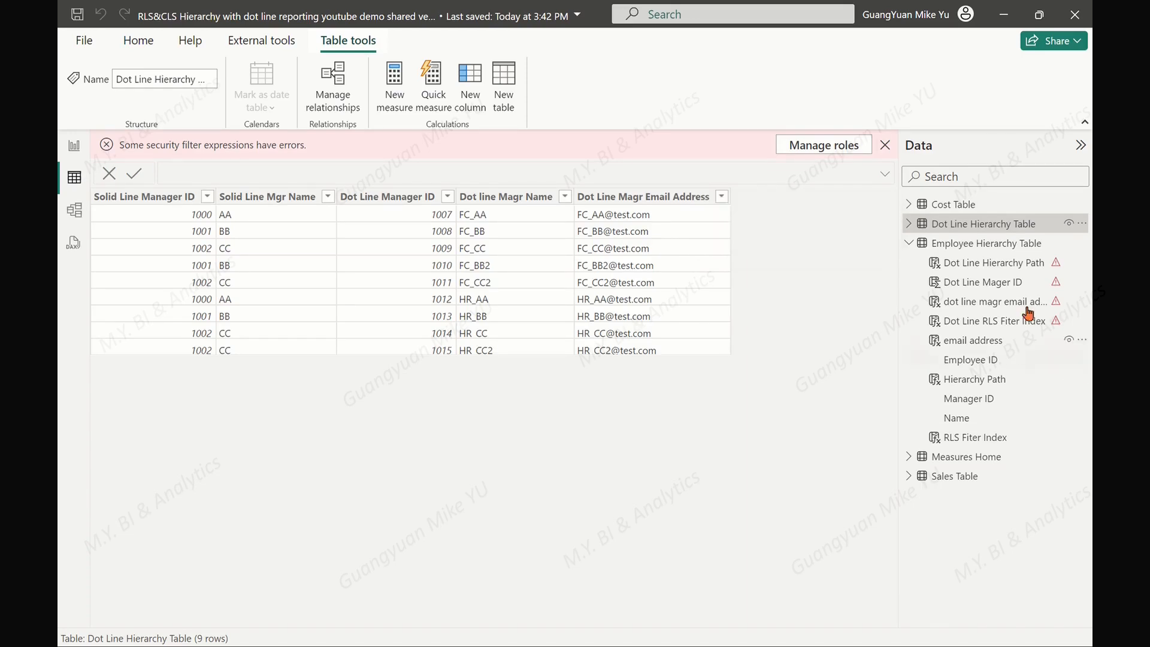
- Review the full Dot Line RLS Fiter Index formula in the Employee Hierarchy Table and the rows of the Dot Line Hierarchy Table
left_click(966, 247)
left_click_drag(710, 619, 888, 622)
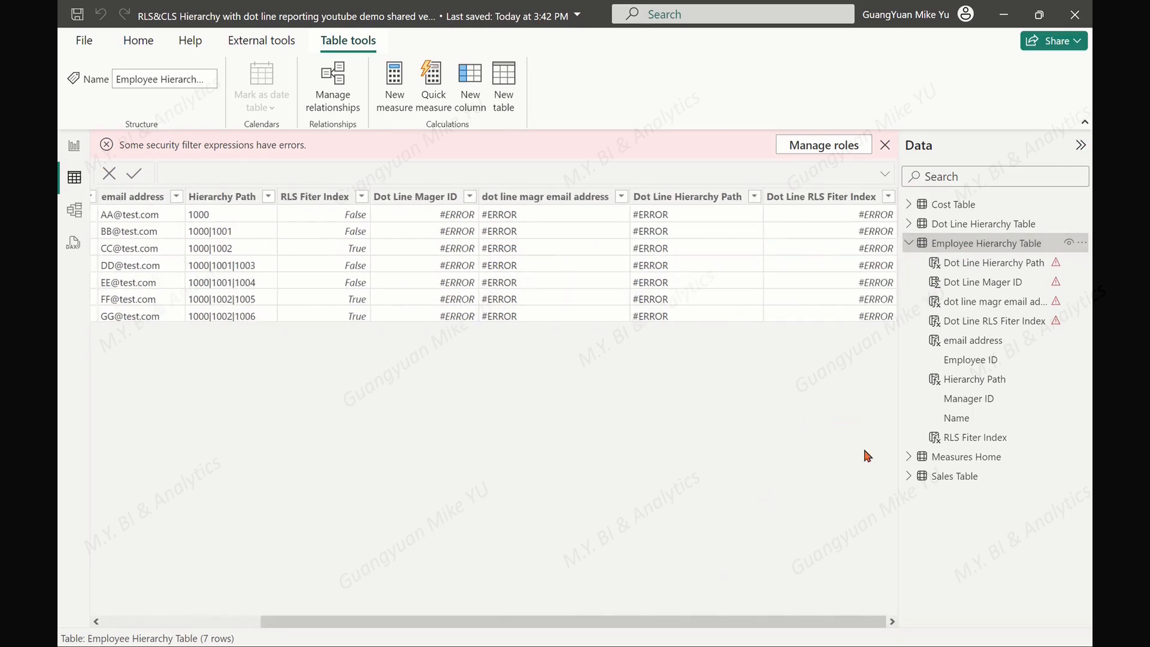
left_click(823, 201)
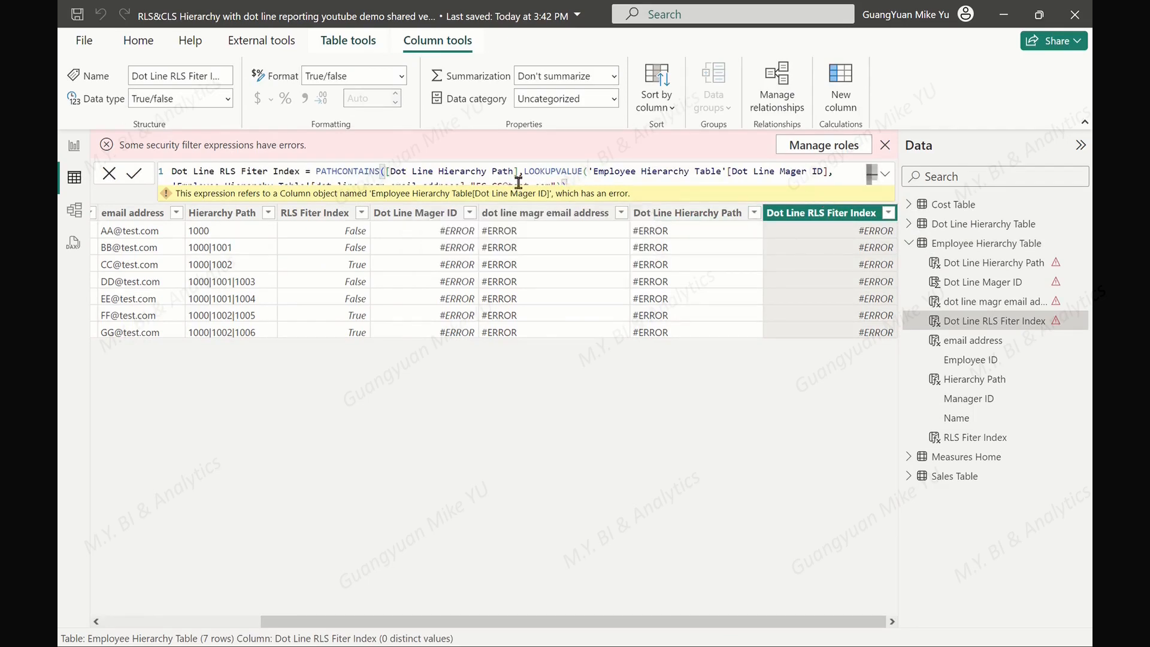
left_click(885, 173)
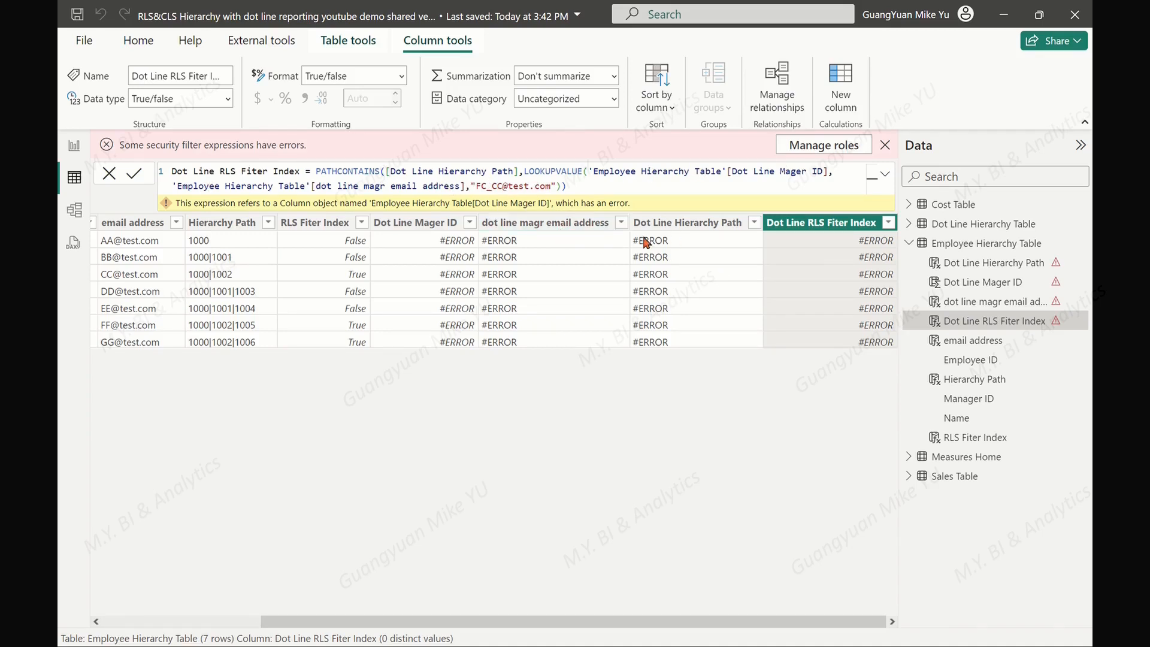
left_click(970, 223)
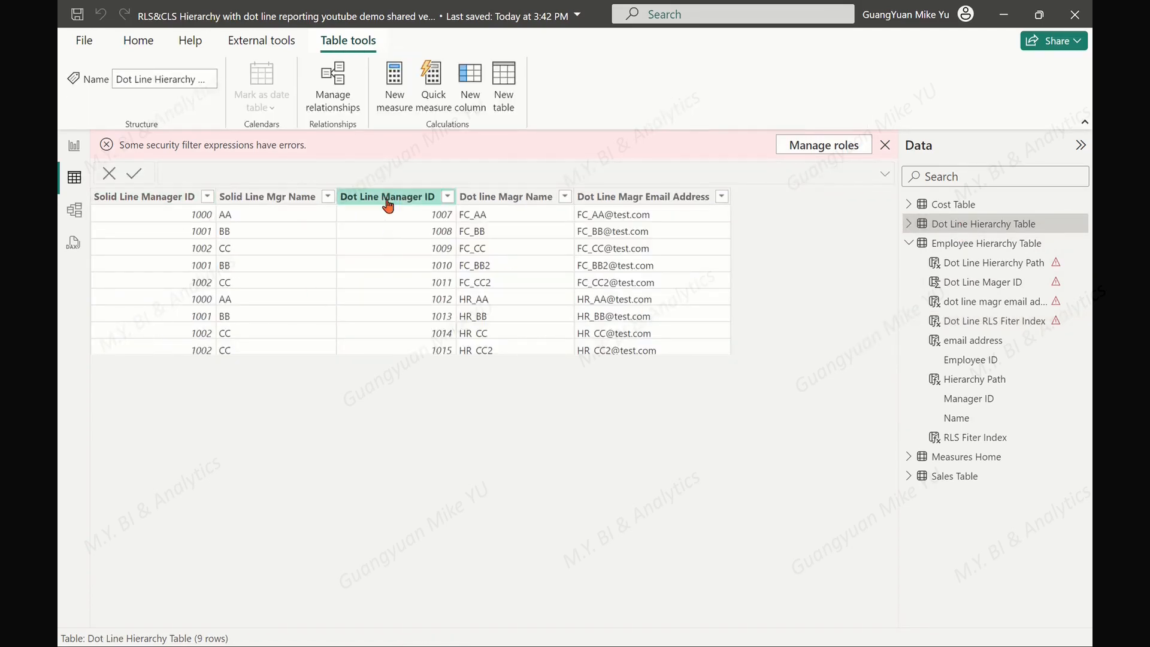
- Delete the Dot Line Mager ID column from the Employee Hierarchy Table
left_click(978, 244)
left_click_drag(719, 622, 898, 625)
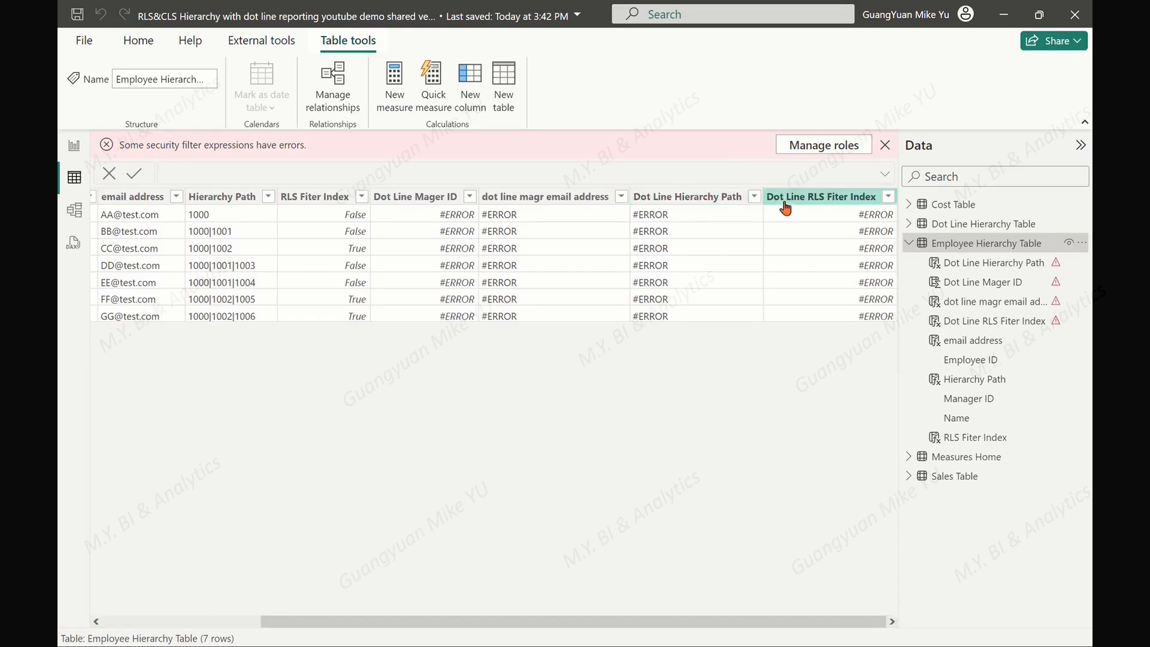
right_click(426, 202)
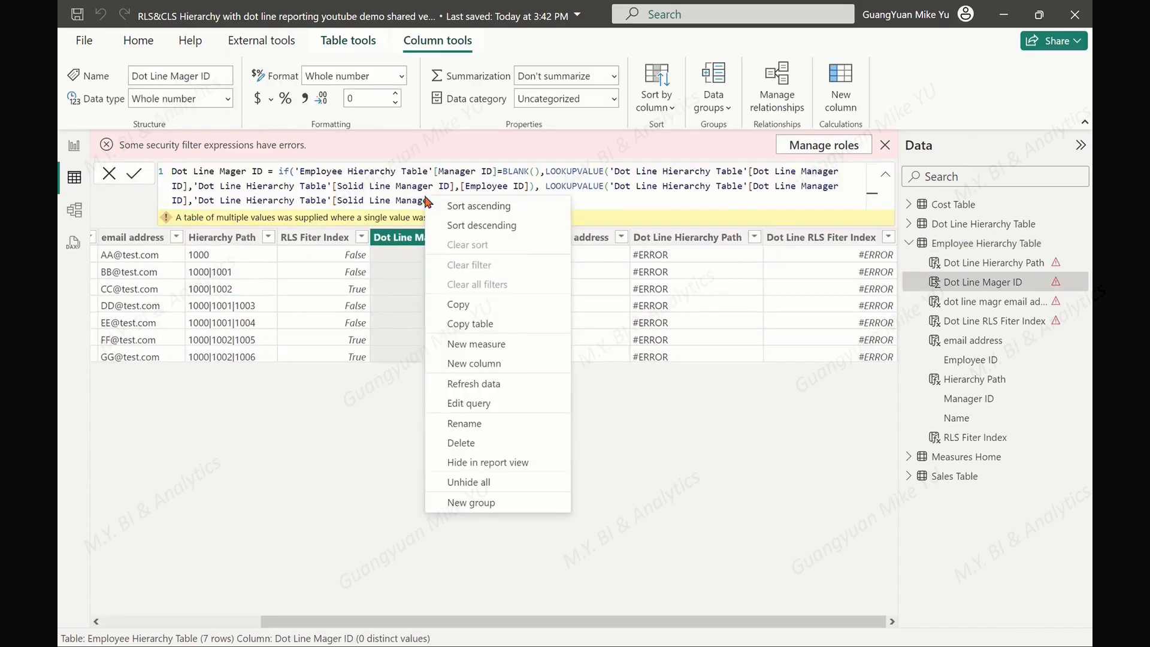
left_click(457, 439)
left_click(667, 362)
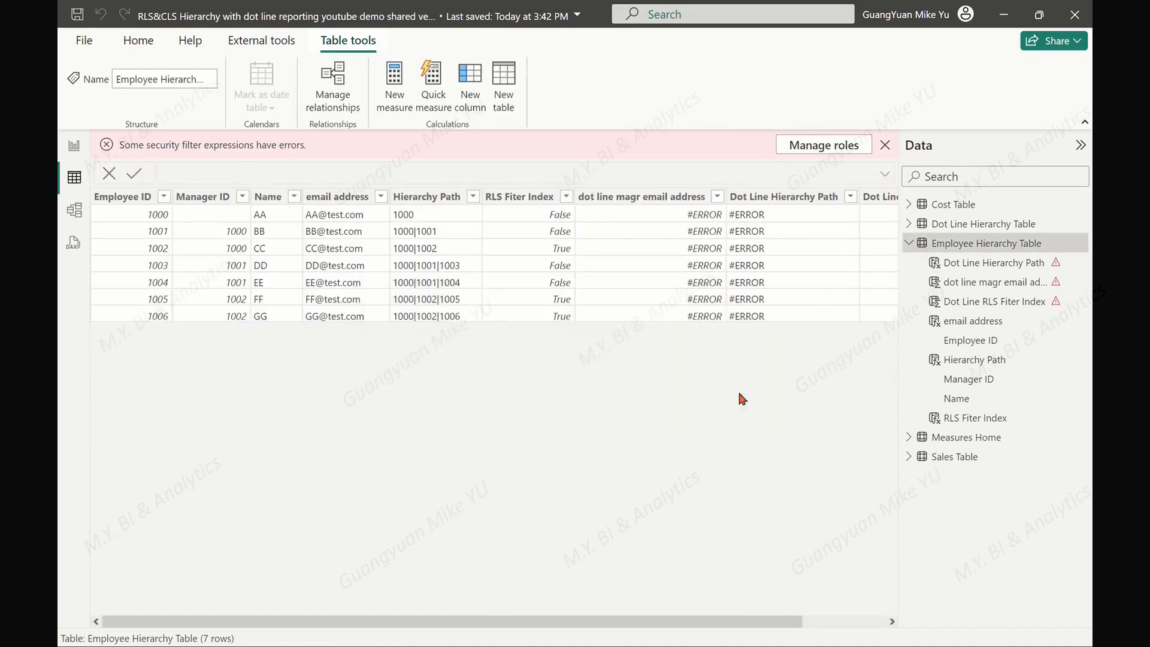
- Delete the dot line magr email address column from the Employee Hierarchy Table
left_click(626, 223)
right_click(628, 224)
left_click(663, 469)
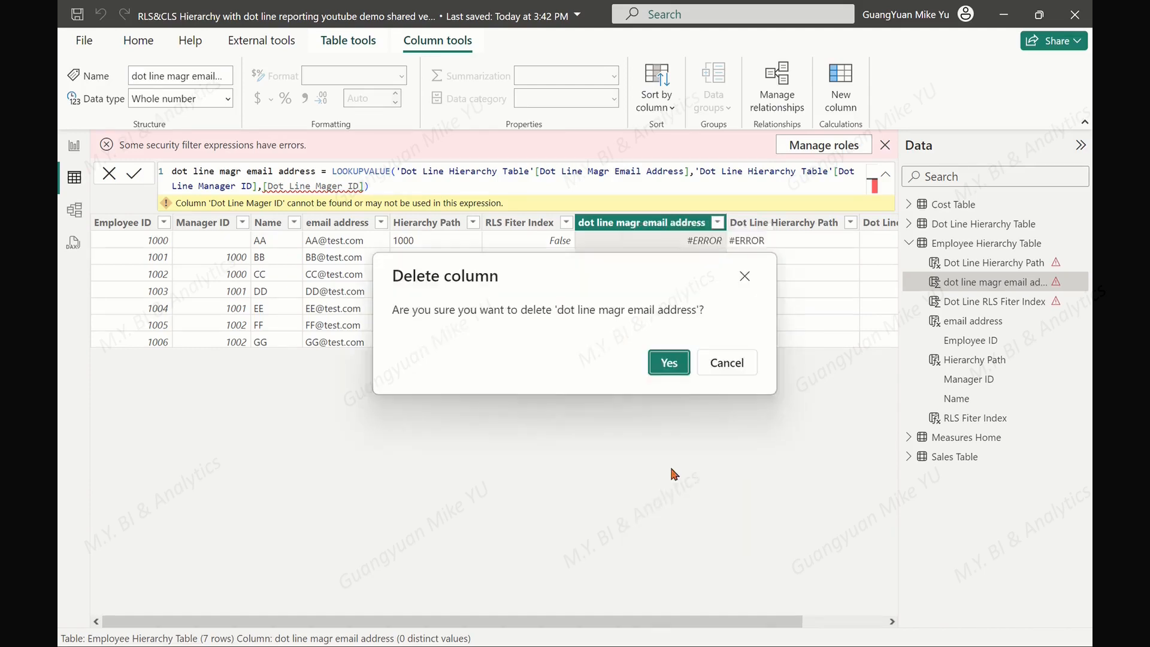
left_click(667, 362)
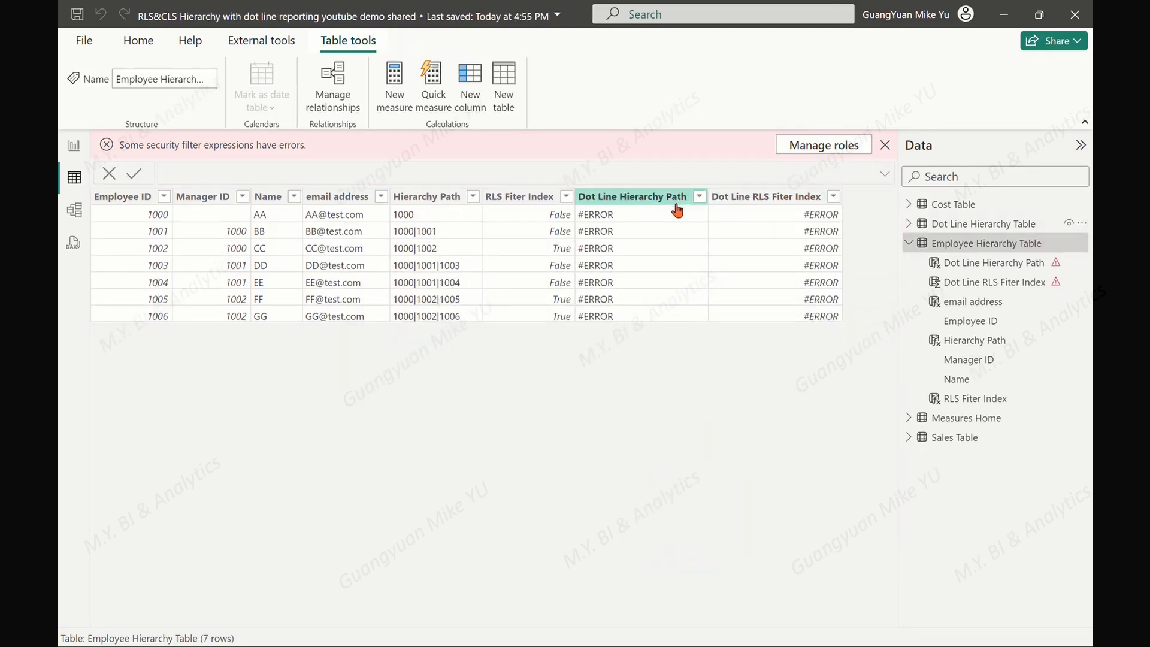
- Examine the Dot Line Hierarchy Path formula against the manager pairs in the Dot Line Hierarchy Table
left_click(663, 205)
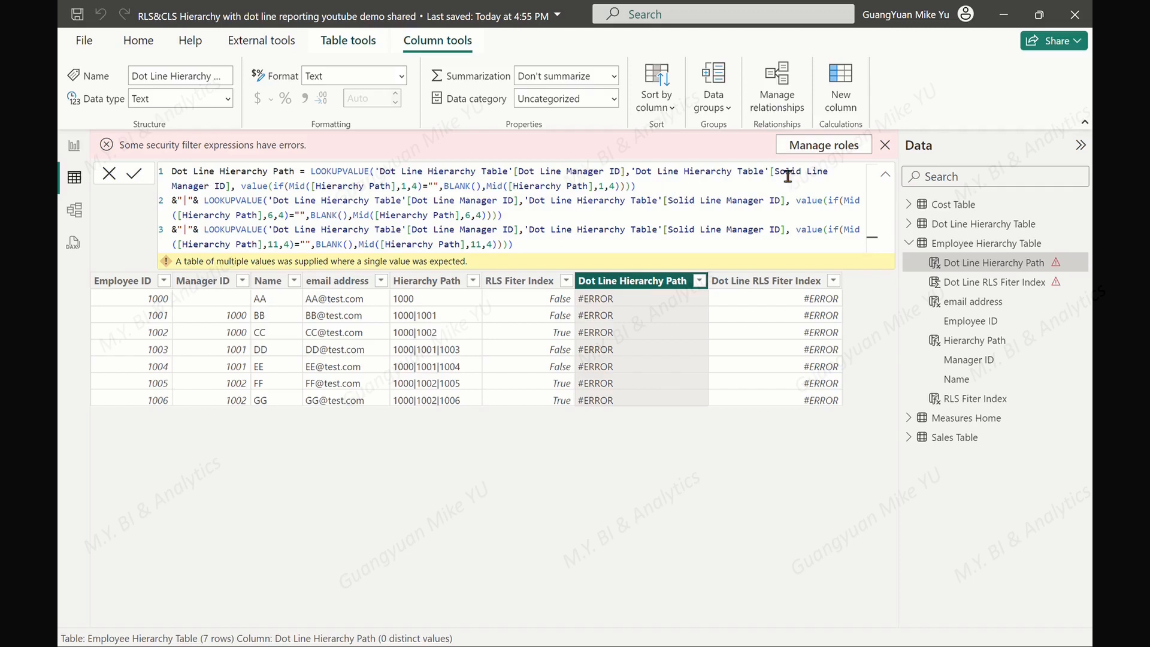
left_click(941, 225)
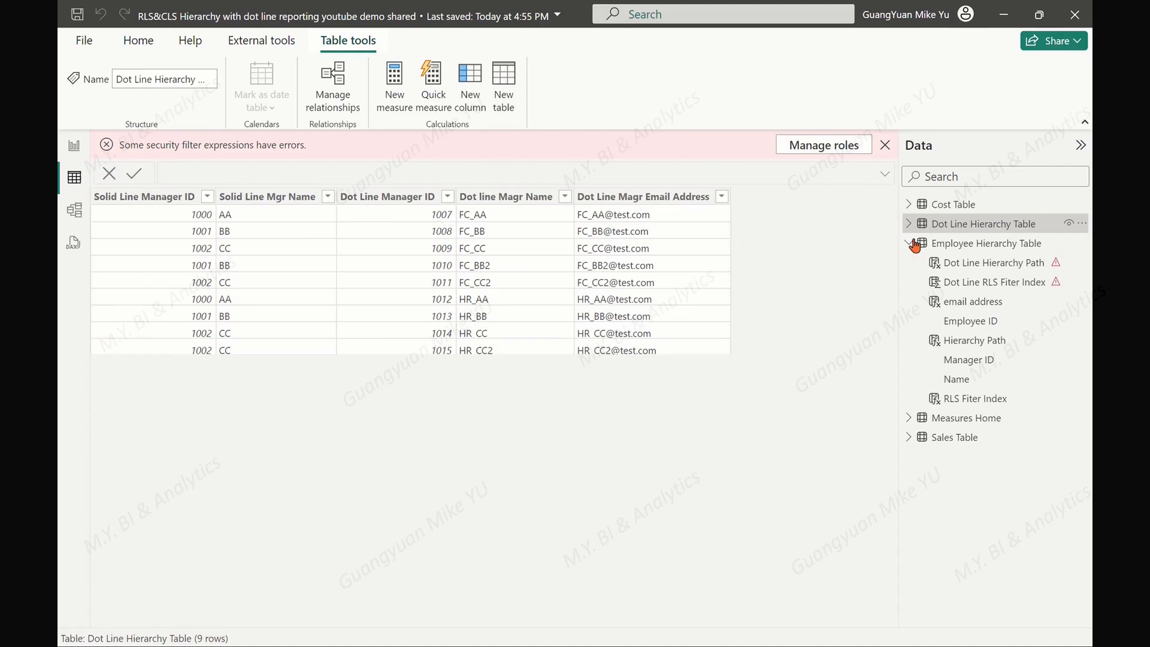
left_click(945, 245)
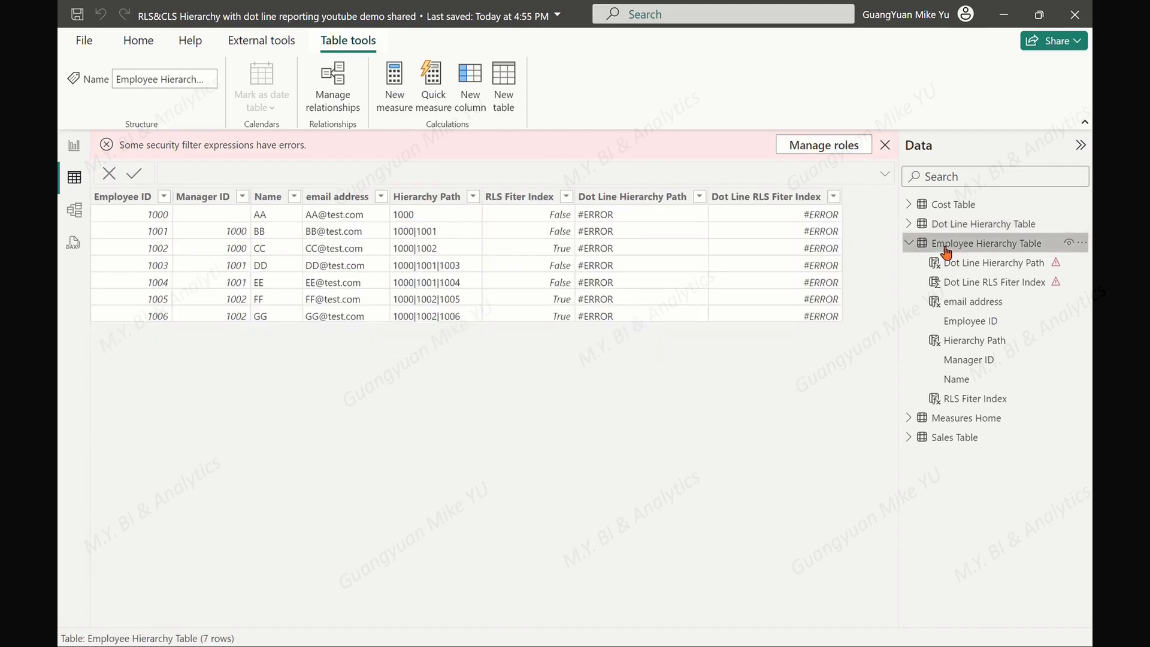
- Clear the old expression of the Dot Line Hierarchy Path column in the Employee Hierarchy Table, keeping only the column name and equals sign
left_click(673, 205)
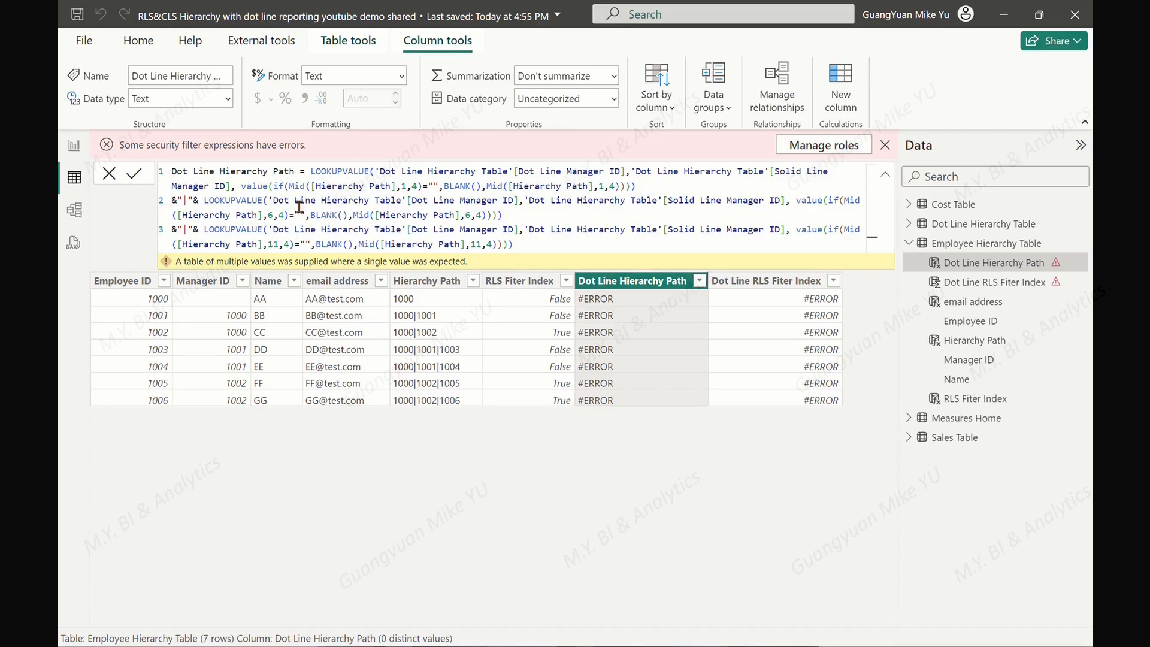
left_click_drag(307, 171, 604, 248)
key("shift+Return")
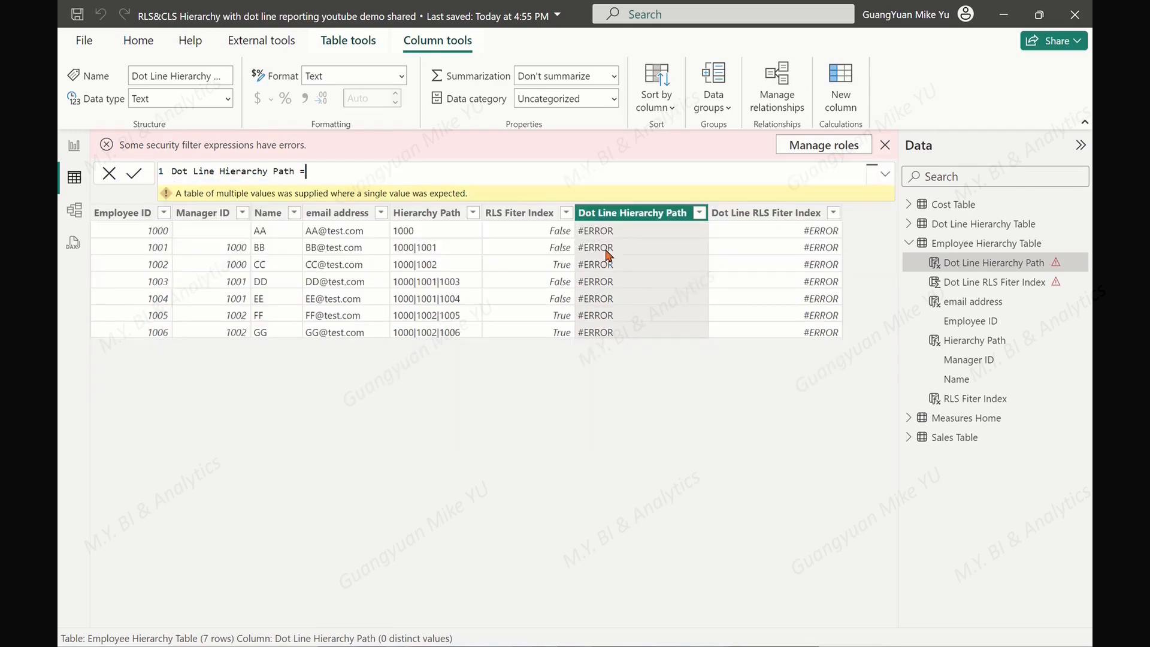
left_click(876, 175)
- Declare a variable CurrentSolidMgrID equal to 'Employee Hierarchy Table'[Manager ID] in the Dot Line Hierarchy Path formula
type("VAR Curre")
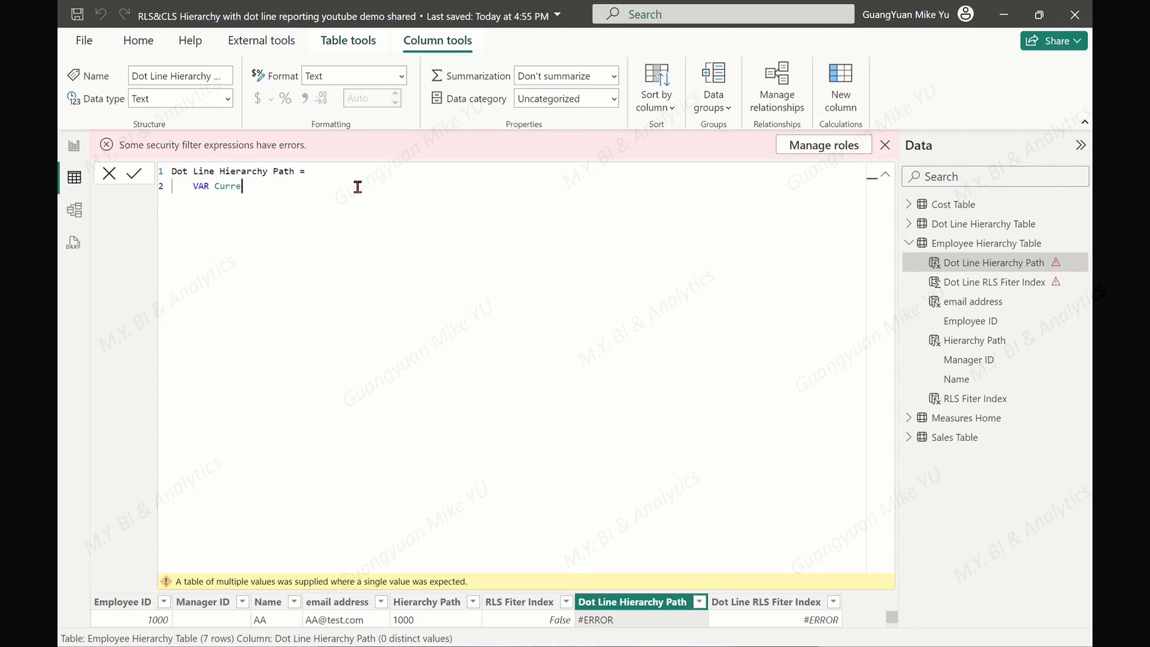
type("ntSolidMgrID = 'E")
key("Down")
key("Down")
key("Down")
key("Down")
key("Down")
key("Tab")
key("Return")
- Declare a second variable HierarchyPath equal to 'Employee Hierarchy Table'[Hierarchy Path]
type("VAR")
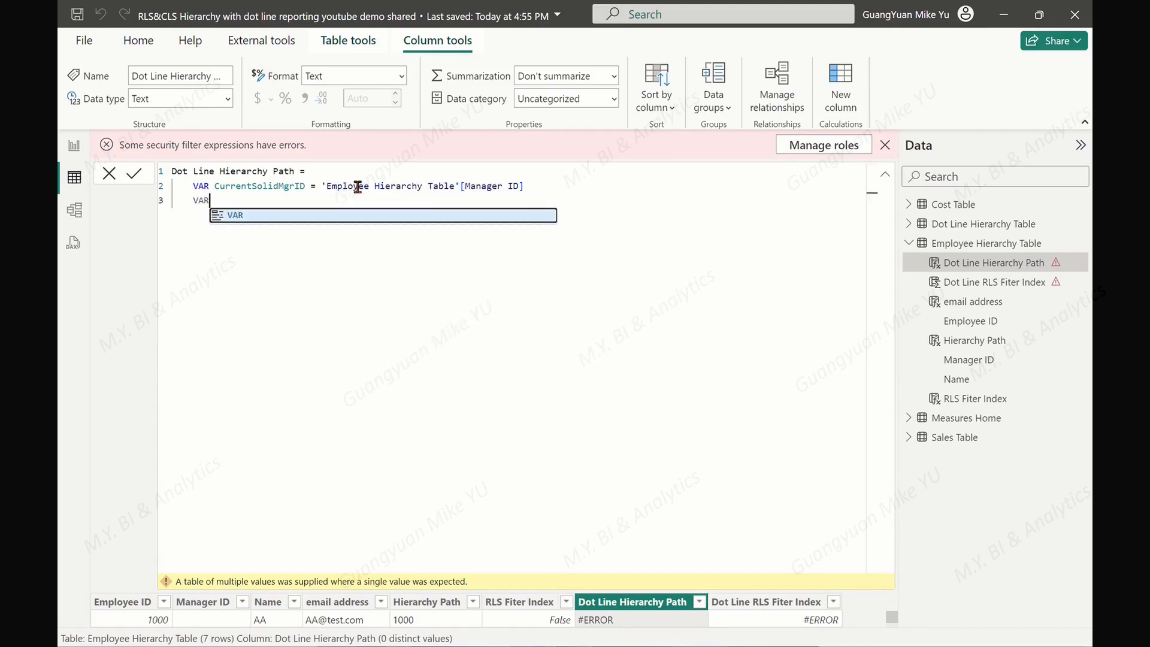
type(" Hiera")
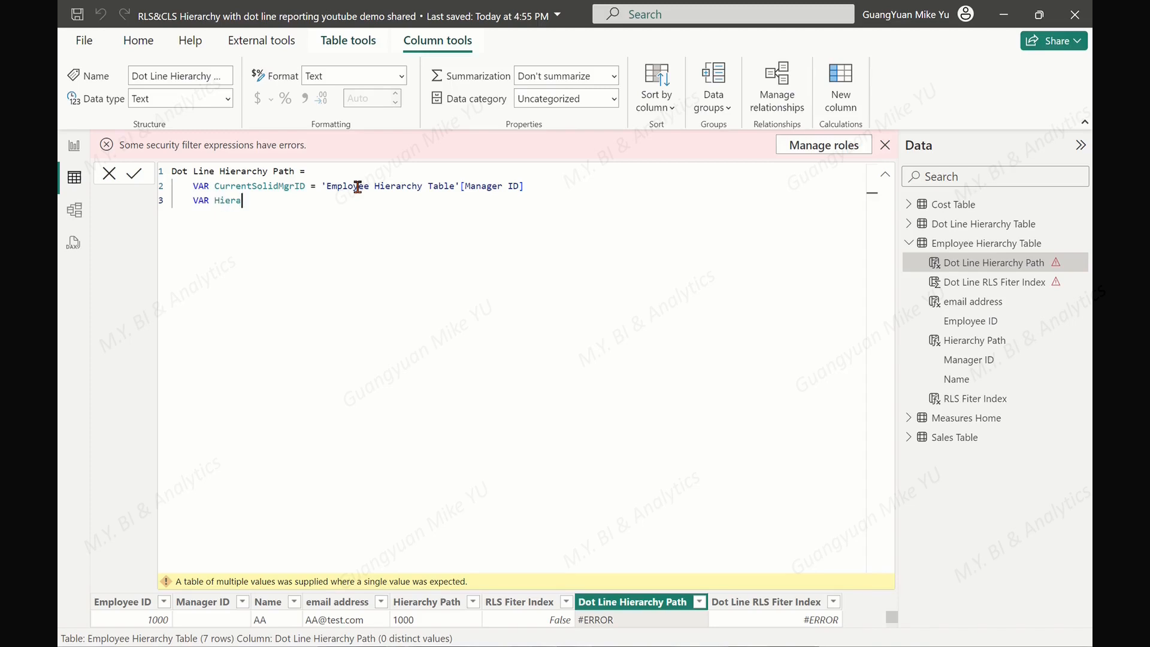
type("rchyPath = '")
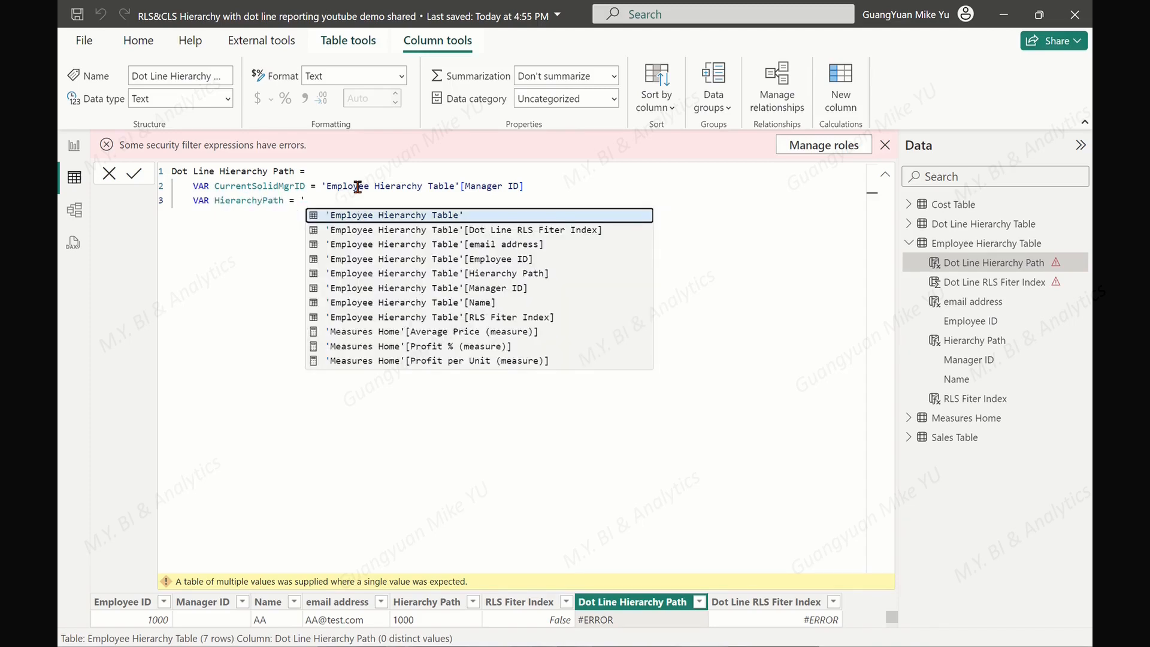
key("Down")
key("Down")
key("Down")
key("Down")
key("Tab")
- Declare a variable DotlineMgrIDs that starts a FILTER over 'Dot Line Hierarchy Table'
key("shift+Return")
type("VAR ")
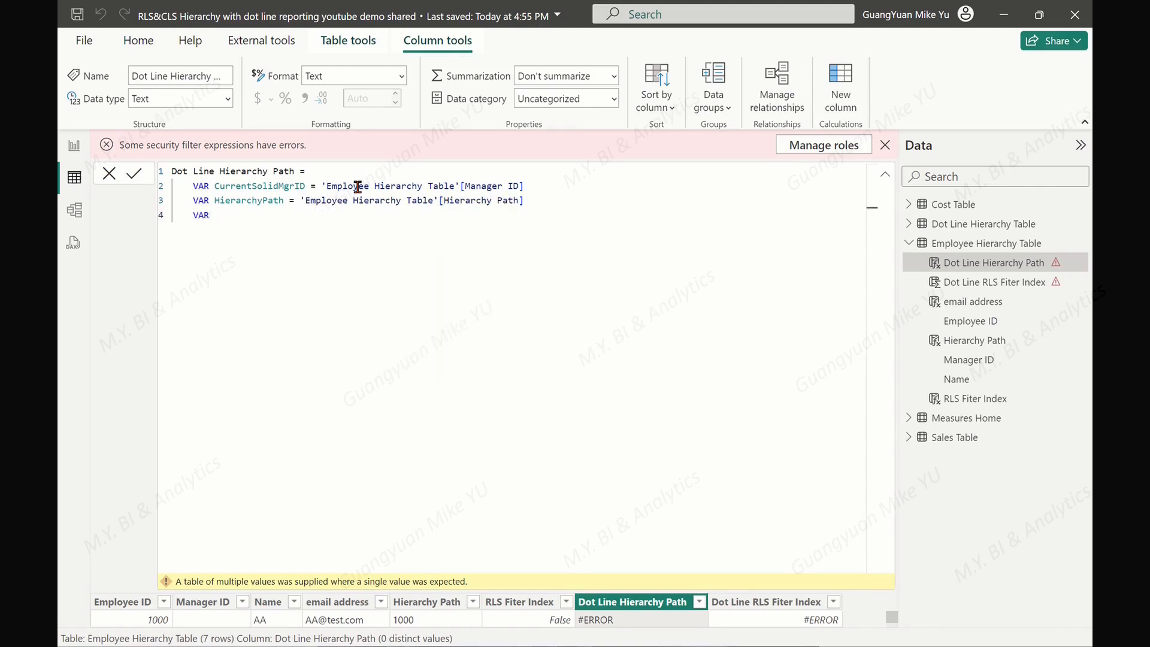
type("DotlineMgrI")
type("Ds =")
type("FILTER(")
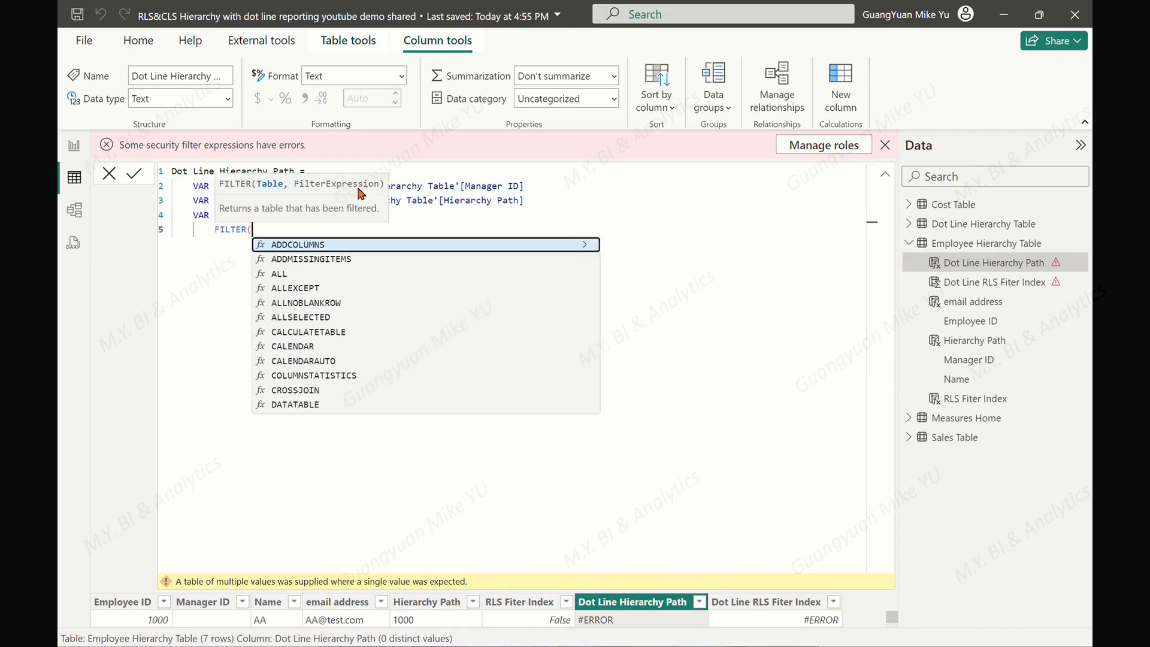
key("shift+Return")
type("'Dot Line Hierarchy Table',")
key("shift+Return")
- Complete the FILTER with the condition CONTAINSSTRING(HierarchyPath,'Dot Line Hierarchy Table'[Solid Line Manager ID])
type("CON")
key("Down")
key("Down")
key("Down")
key("Down")
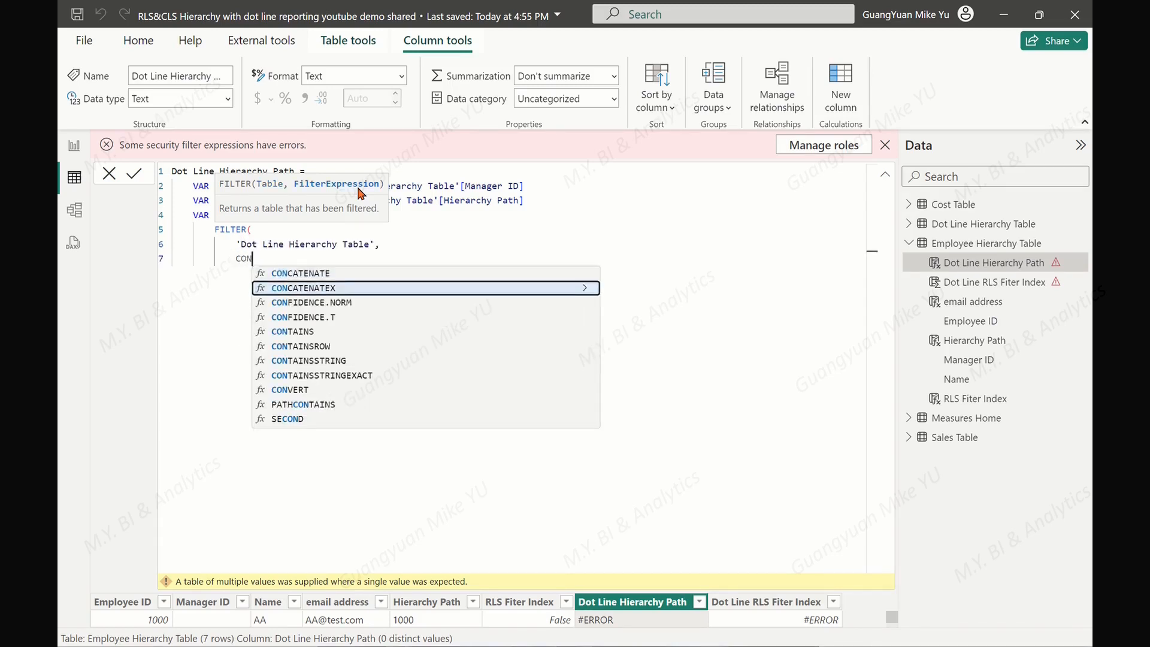
type("TAIN")
key("Down")
key("Down")
key("Tab")
type("HierarchyPath,'")
key("Down")
key("Down")
key("Down")
key("Down")
key("Tab")
type(")")
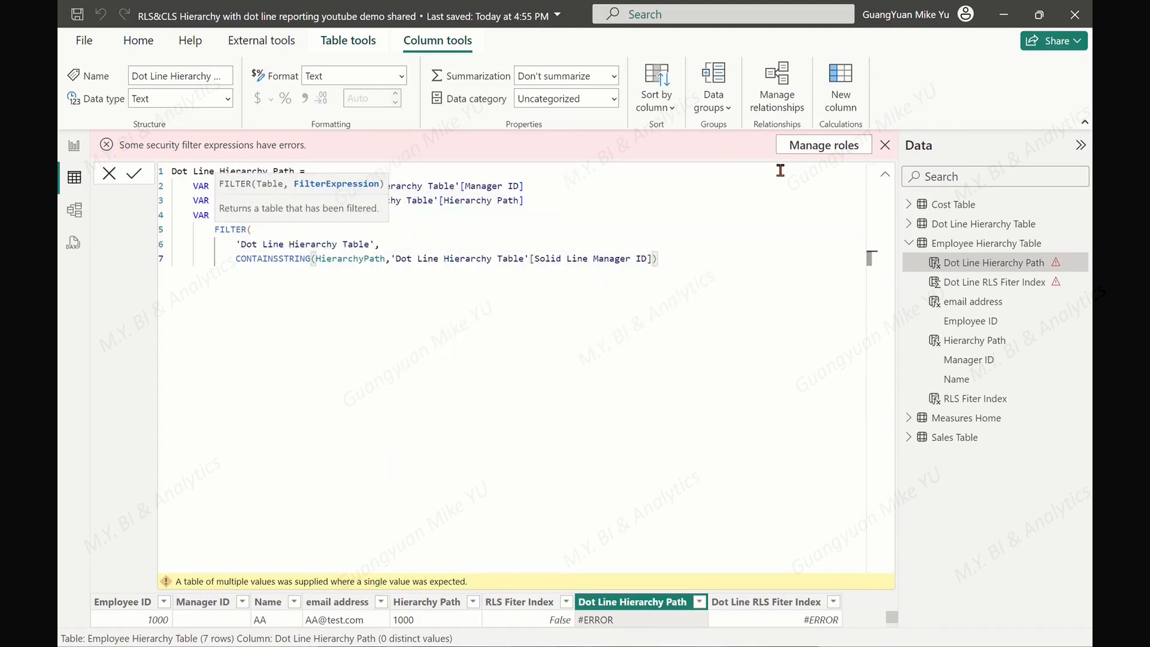
key("Return")
type(")")
- Add a RETURN section that starts a CONCATENATEX over the DotlineMgrIDs variable
key("Return")
key("Return")
key("Return")
type("RETURN")
key("Return")
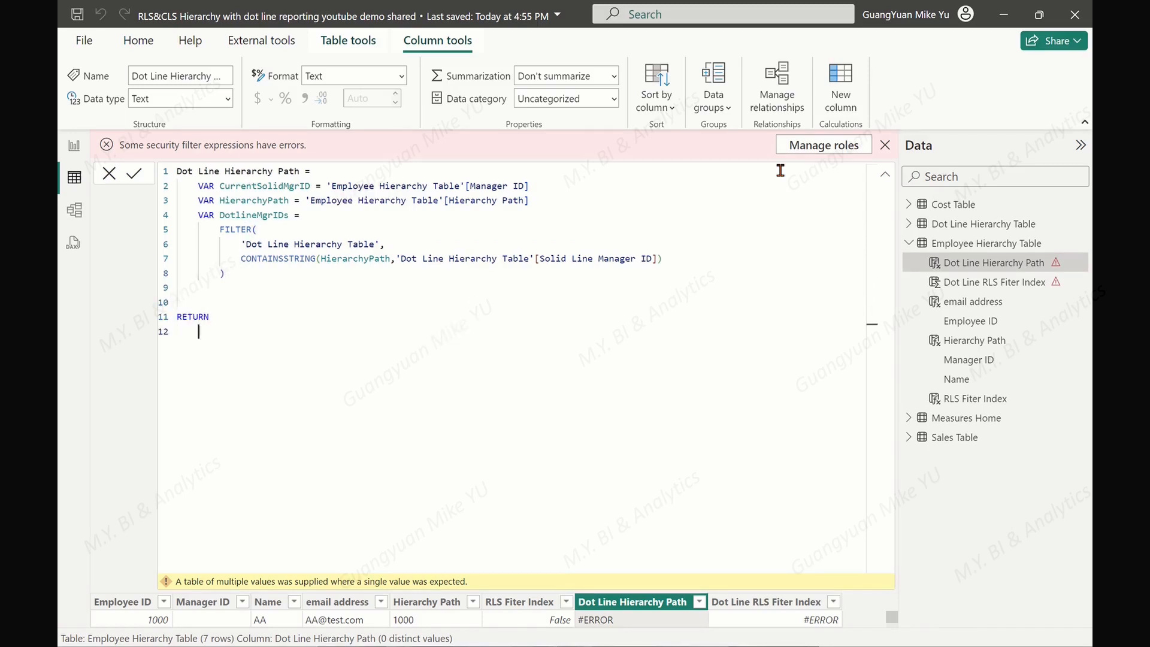
type("CON")
key("Down")
key("Tab")
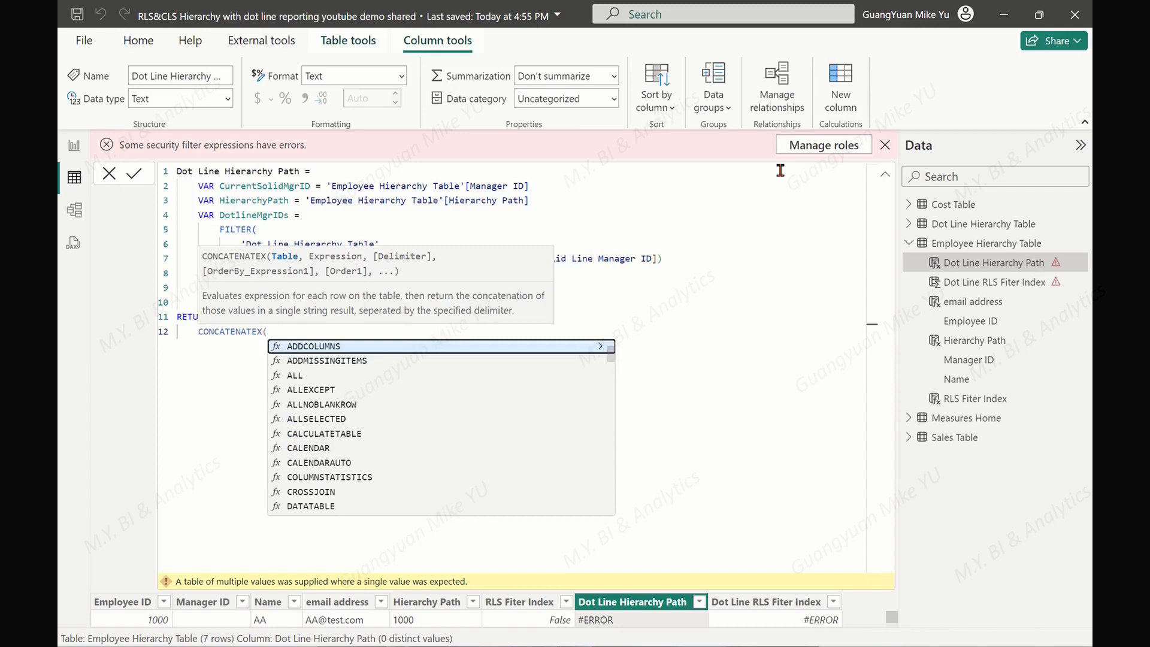
key("shift+Return")
type("DO")
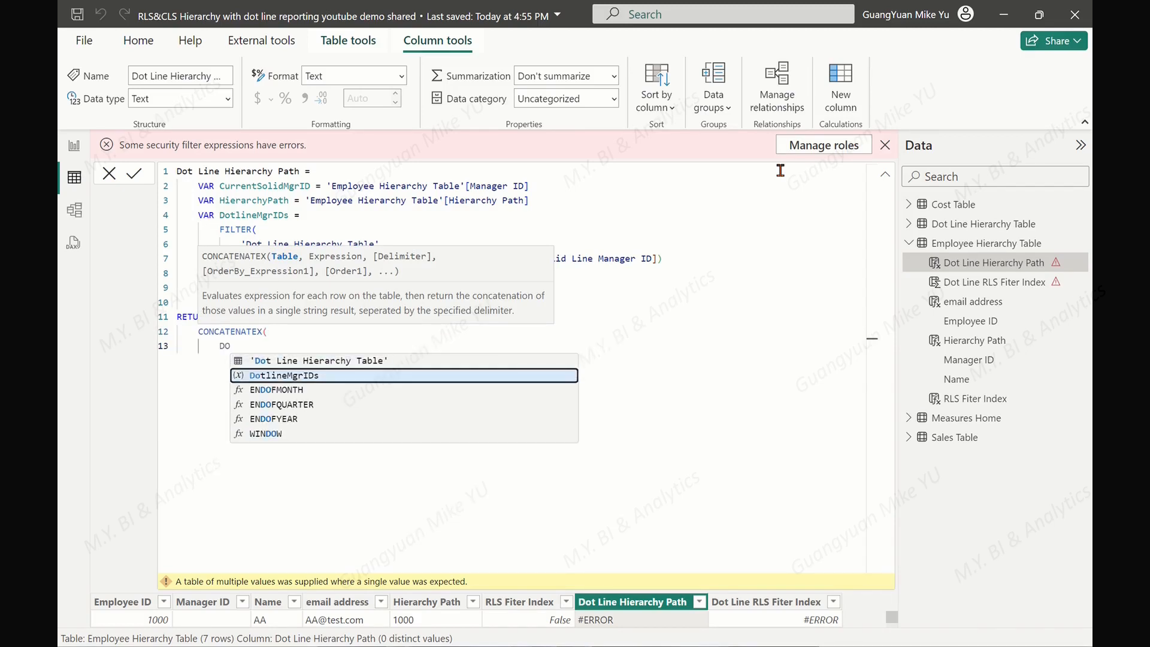
key("Tab")
type(",")
key("shift+Return")
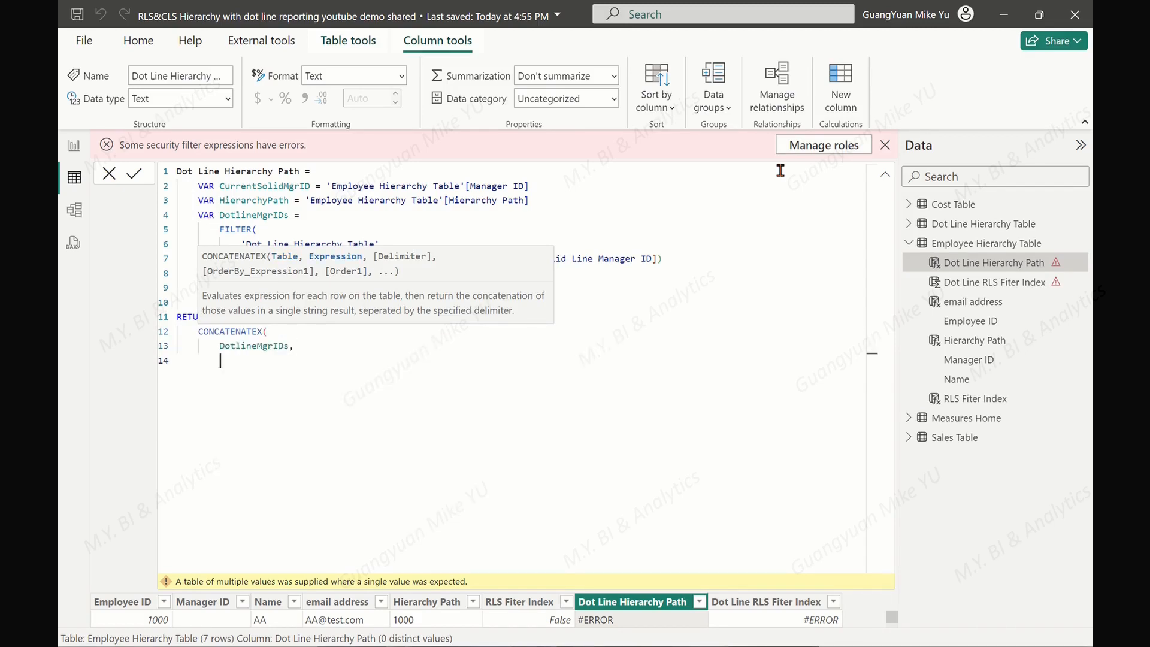
- Complete CONCATENATEX with 'Dot Line Hierarchy Table'[Dot Line Manager ID] and the "|" delimiter, and commit the Dot Line Hierarchy Path formula
type("'")
key("Down")
key("Down")
key("Down")
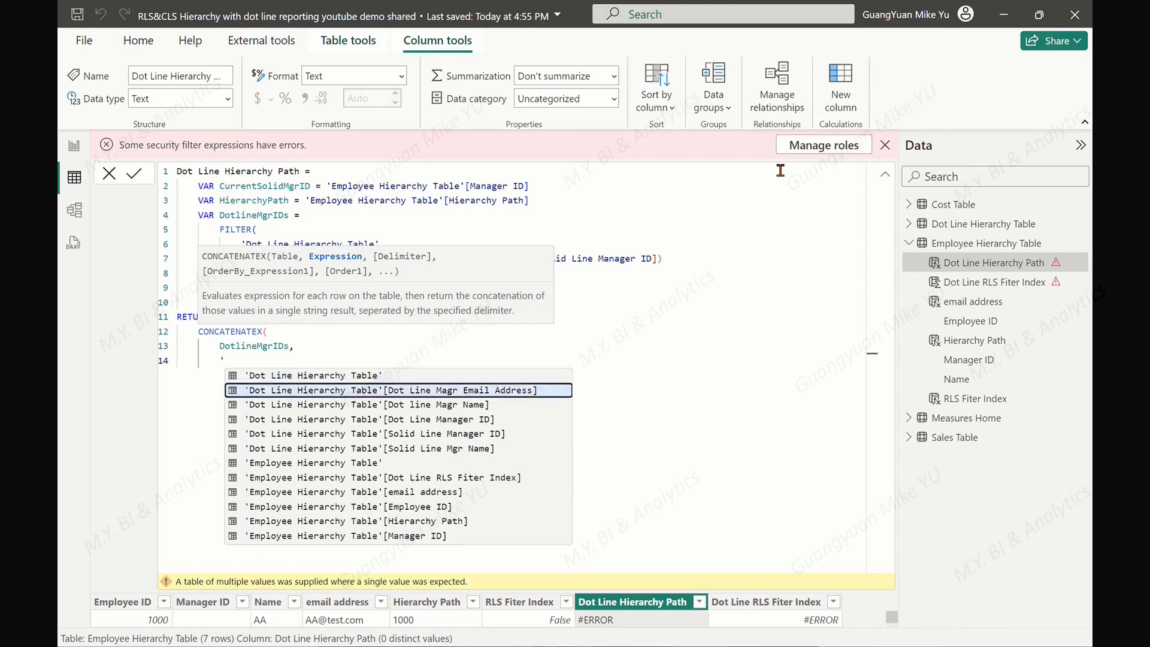
key("Tab")
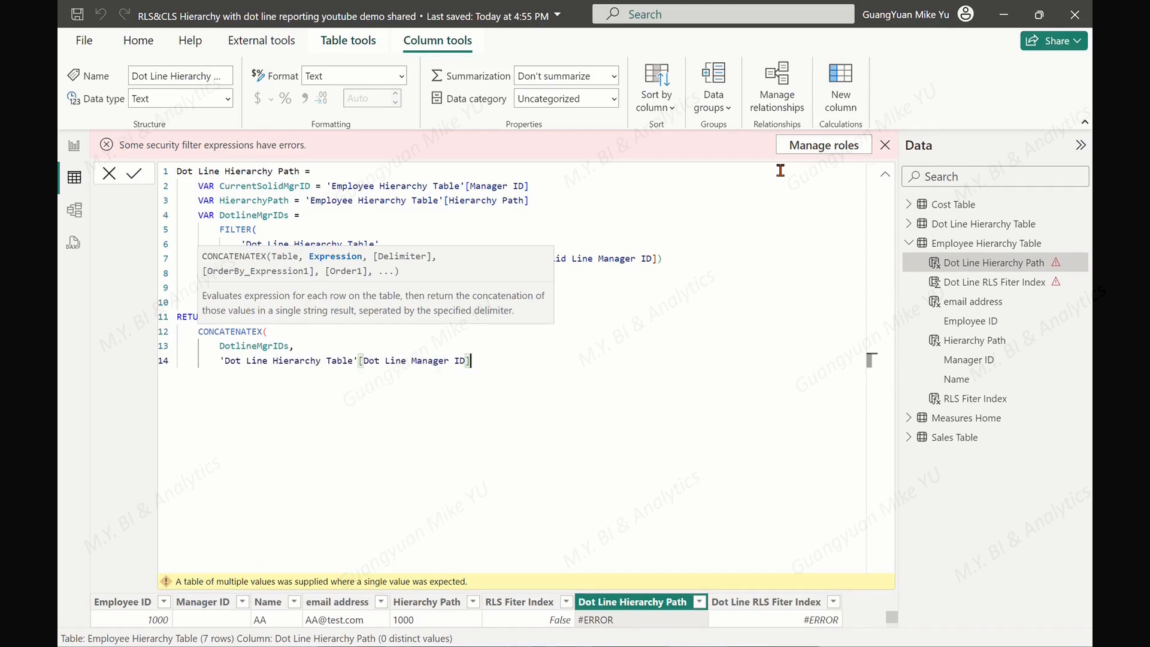
type(",")
key("shift+Return")
type("\"|\"")
key("shift+Return")
type(")")
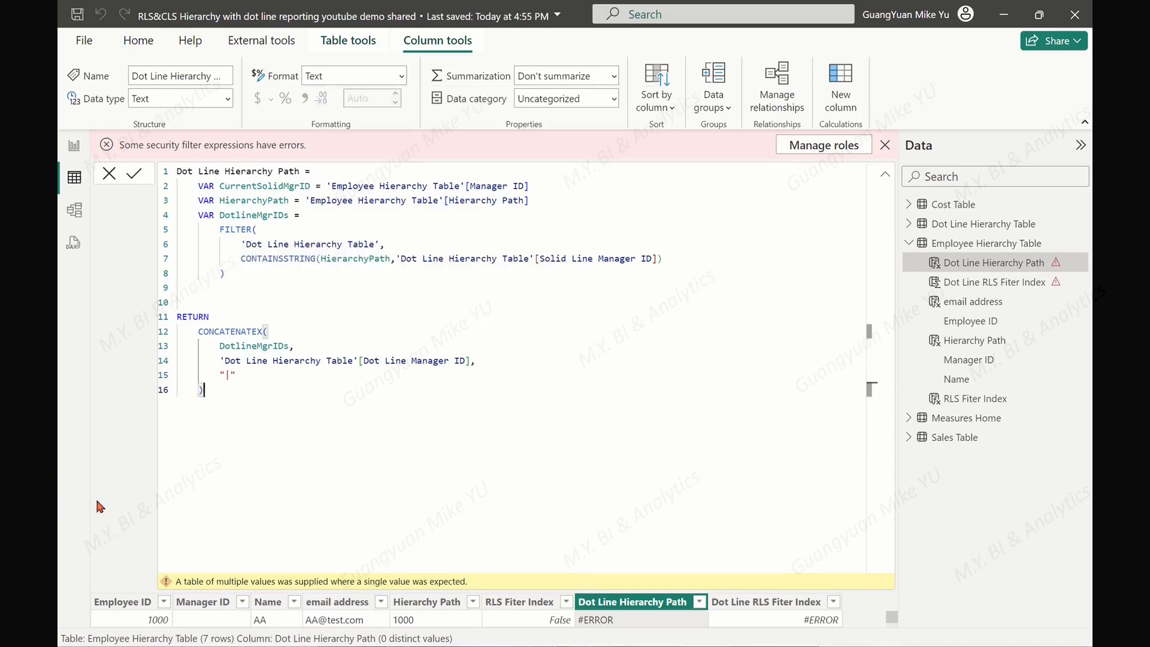
left_click(135, 173)
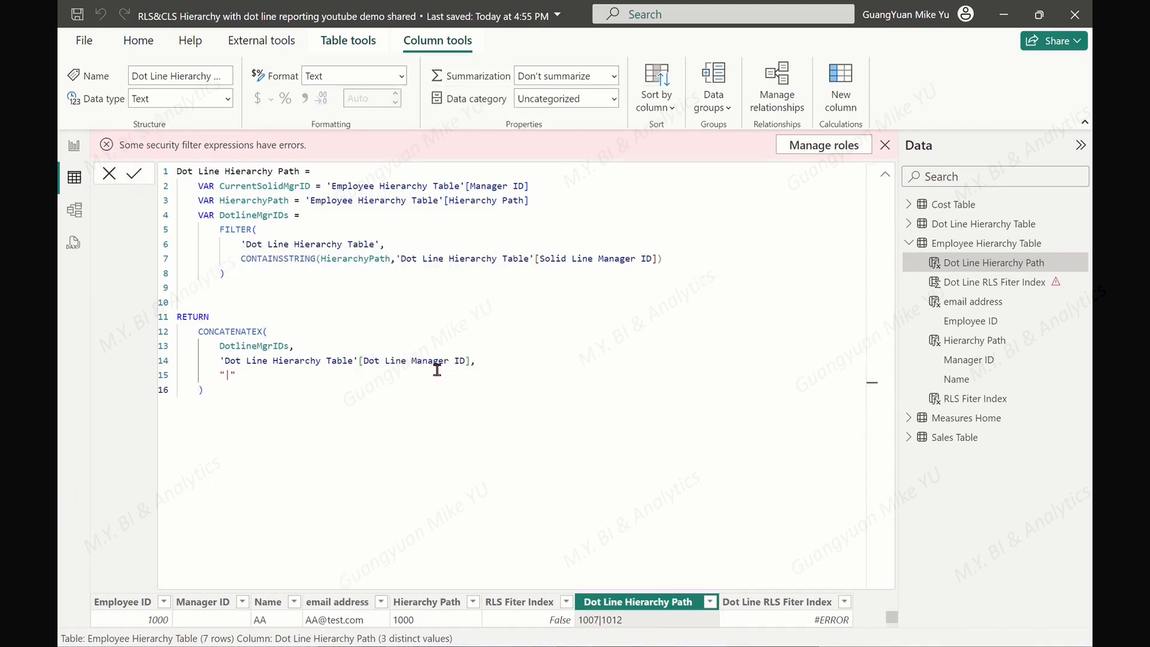
left_click(884, 175)
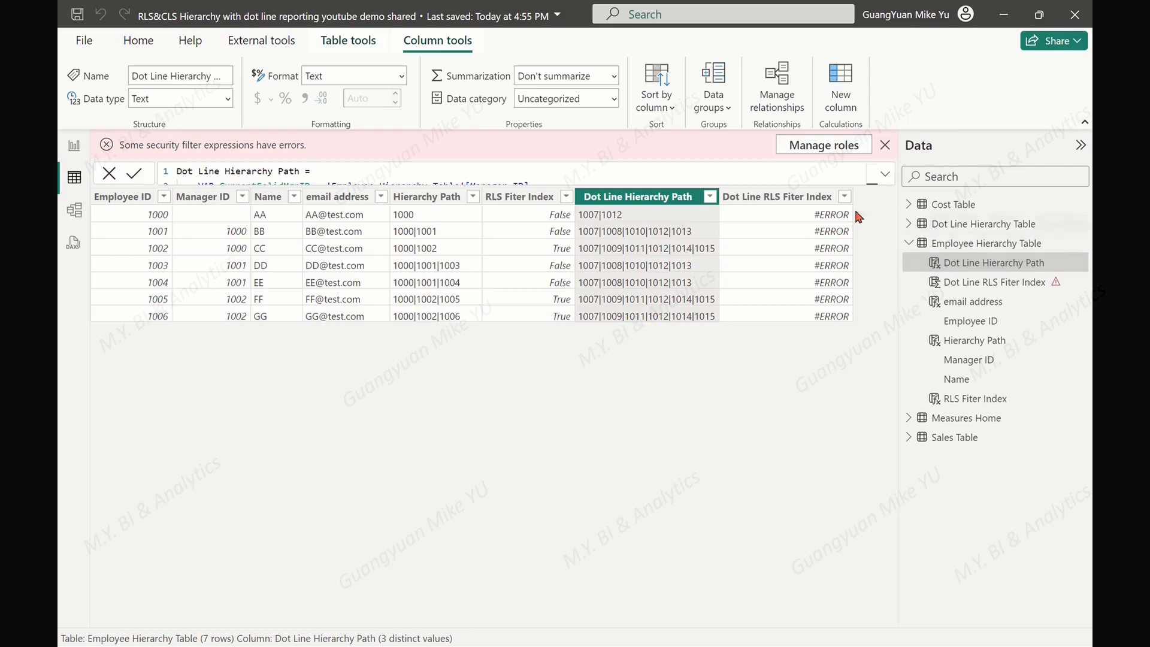
- Replace the hard-coded e-mail in the Dot Line RLS Fiter Index formula with another dot line manager's test e-mail address
left_click(813, 204)
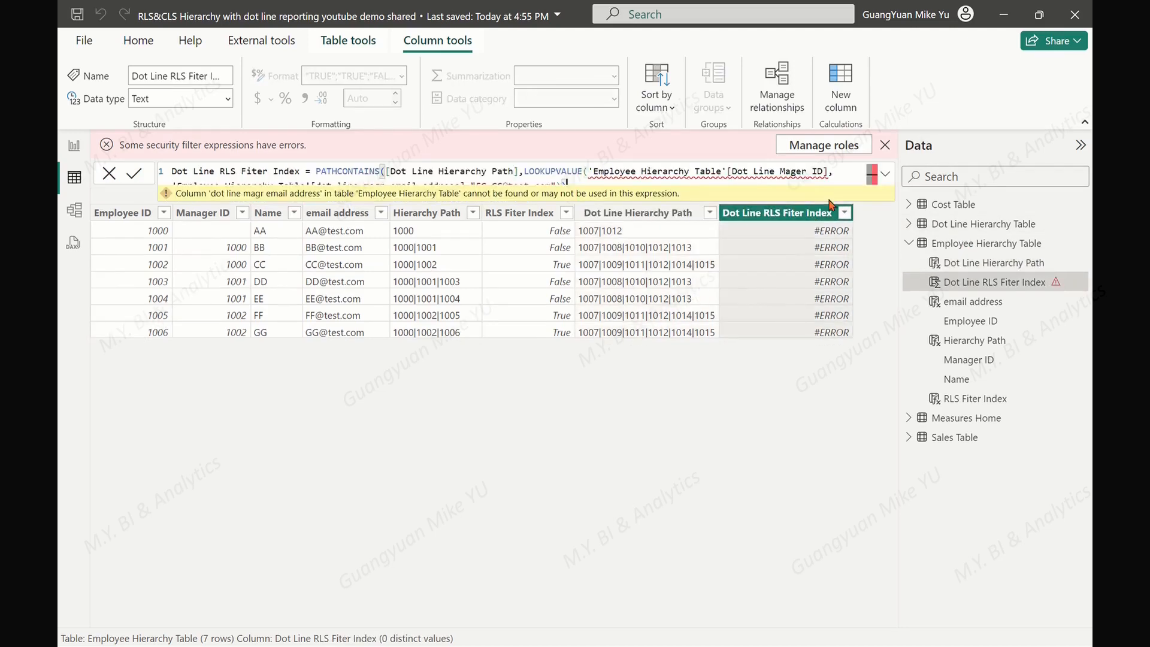
left_click(885, 175)
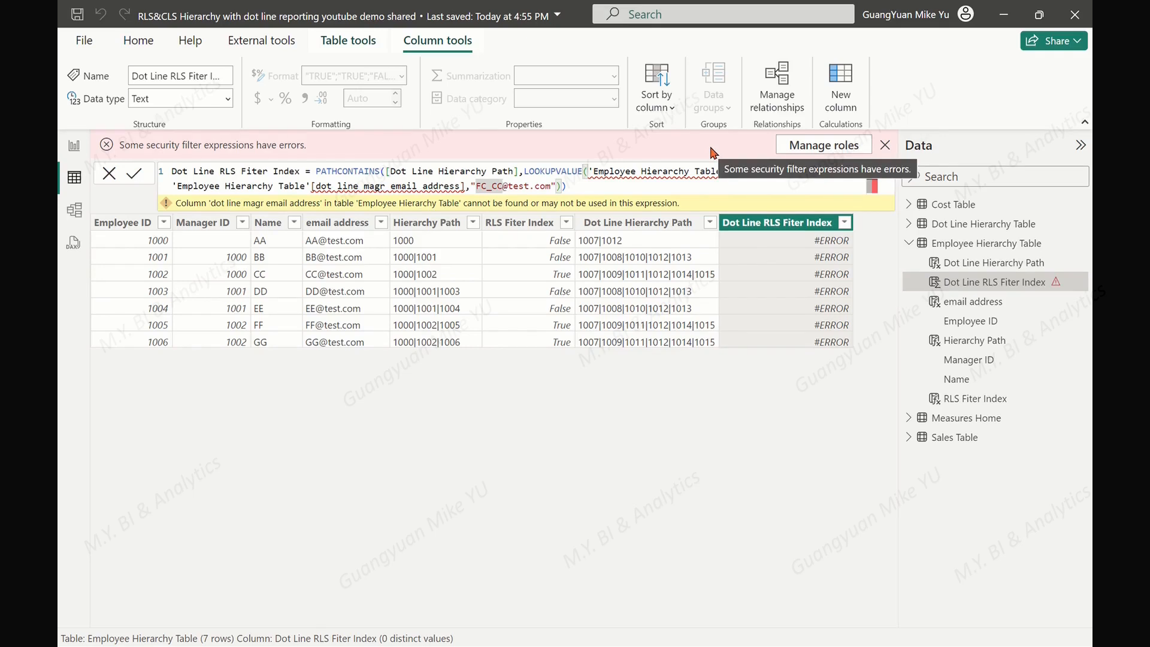
key("BackSpace")
key("BackSpace")
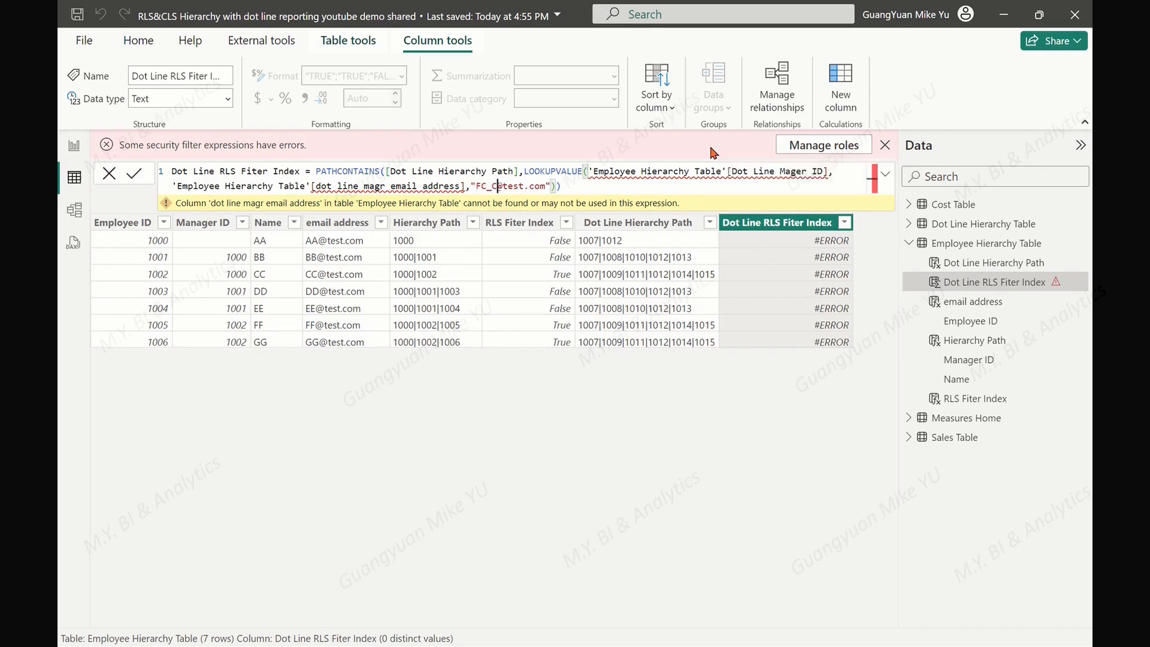
type("BB2")
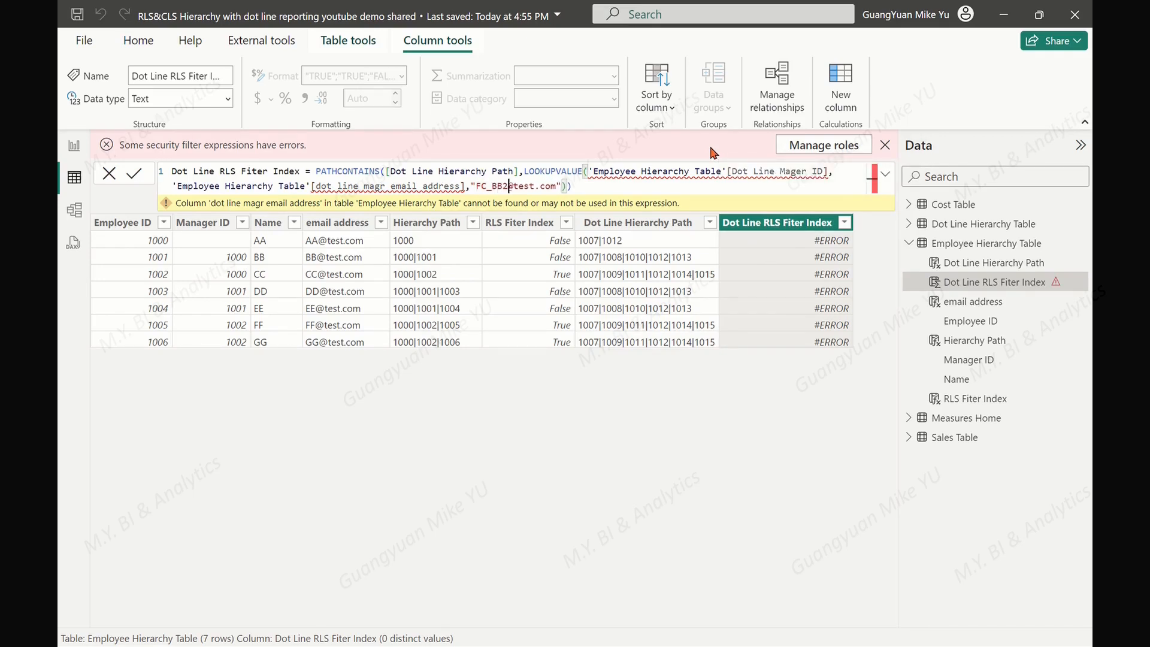
- Replace the LOOKUPVALUE result column in the Dot Line RLS Fiter Index formula with 'Dot Line Hierarchy Table'[Dot Line Manager ID]
left_click(663, 172)
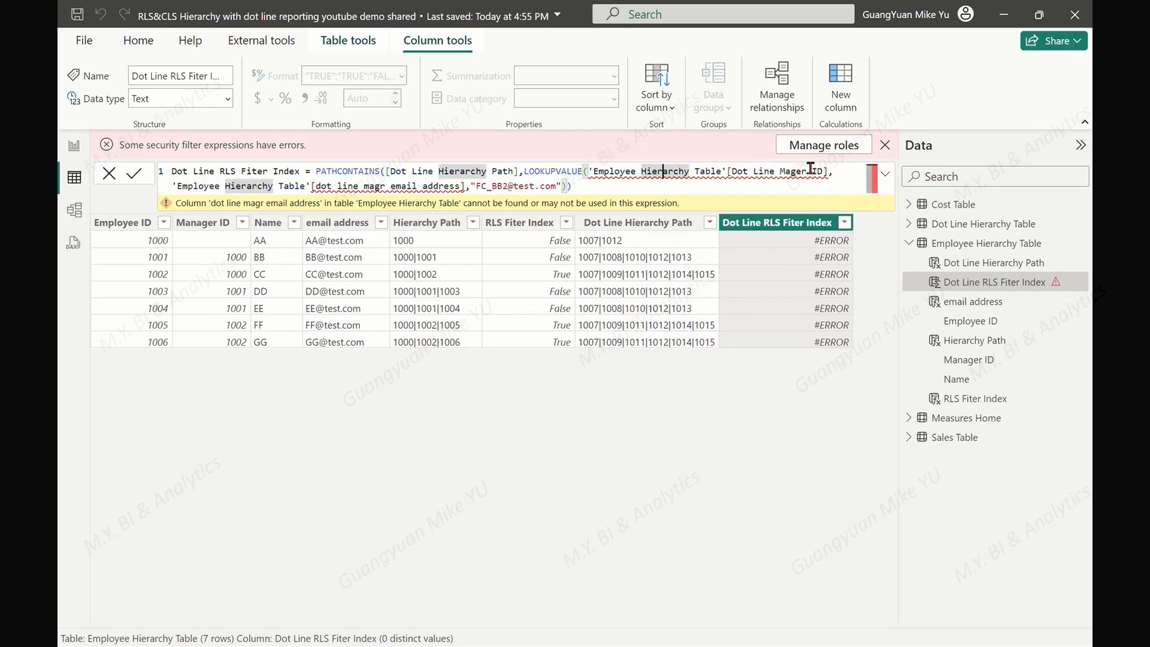
left_click(826, 171)
key("BackSpace")
key("BackSpace")
key("BackSpace")
key("BackSpace")
key("BackSpace")
key("BackSpace")
key("BackSpace")
key("BackSpace")
key("BackSpace")
key("BackSpace")
key("BackSpace")
key("BackSpace")
key("BackSpace")
key("BackSpace")
key("BackSpace")
key("BackSpace")
key("BackSpace")
key("BackSpace")
key("BackSpace")
key("BackSpace")
key("BackSpace")
key("BackSpace")
key("BackSpace")
key("BackSpace")
key("BackSpace")
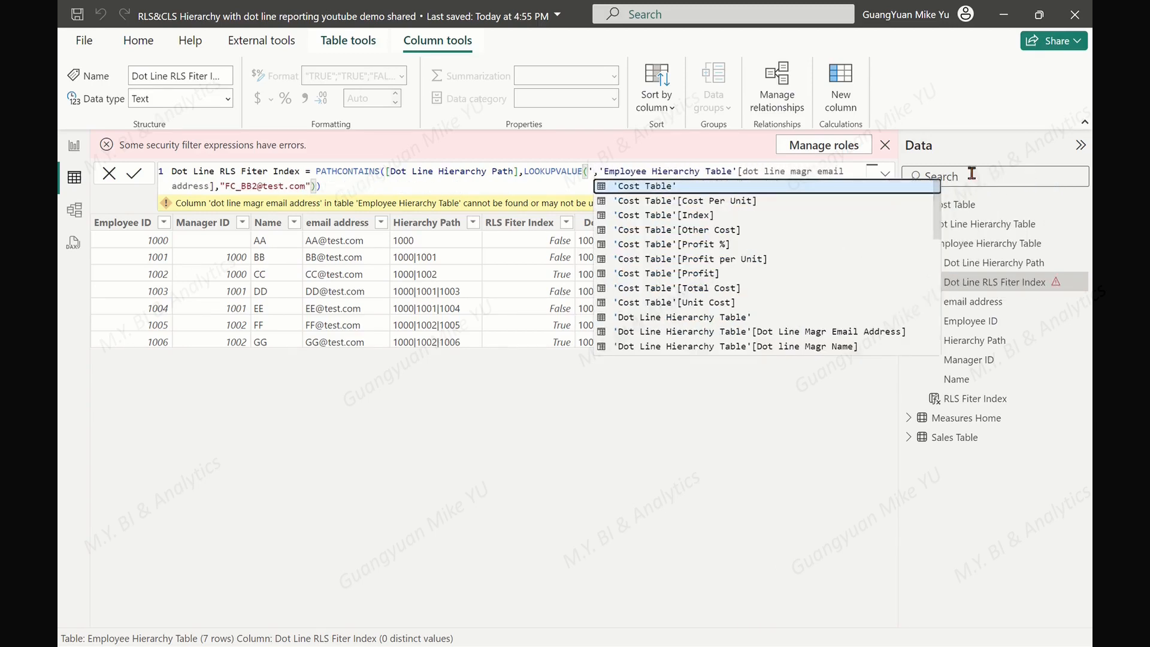
scroll(762, 295, "down", 2)
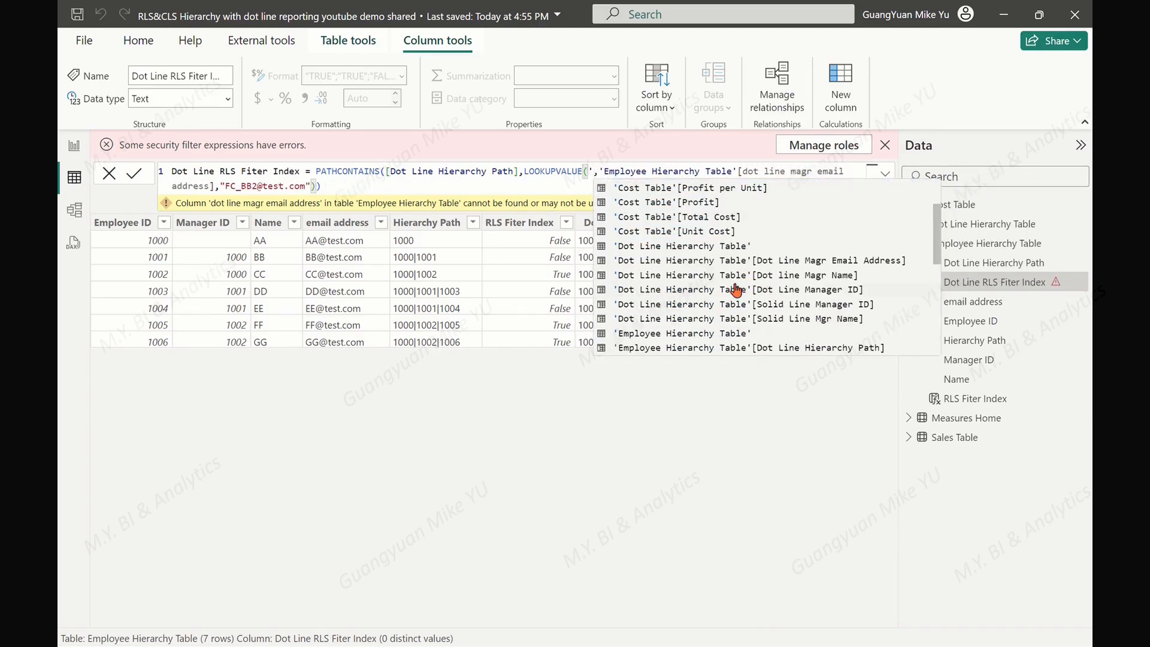
left_click(834, 290)
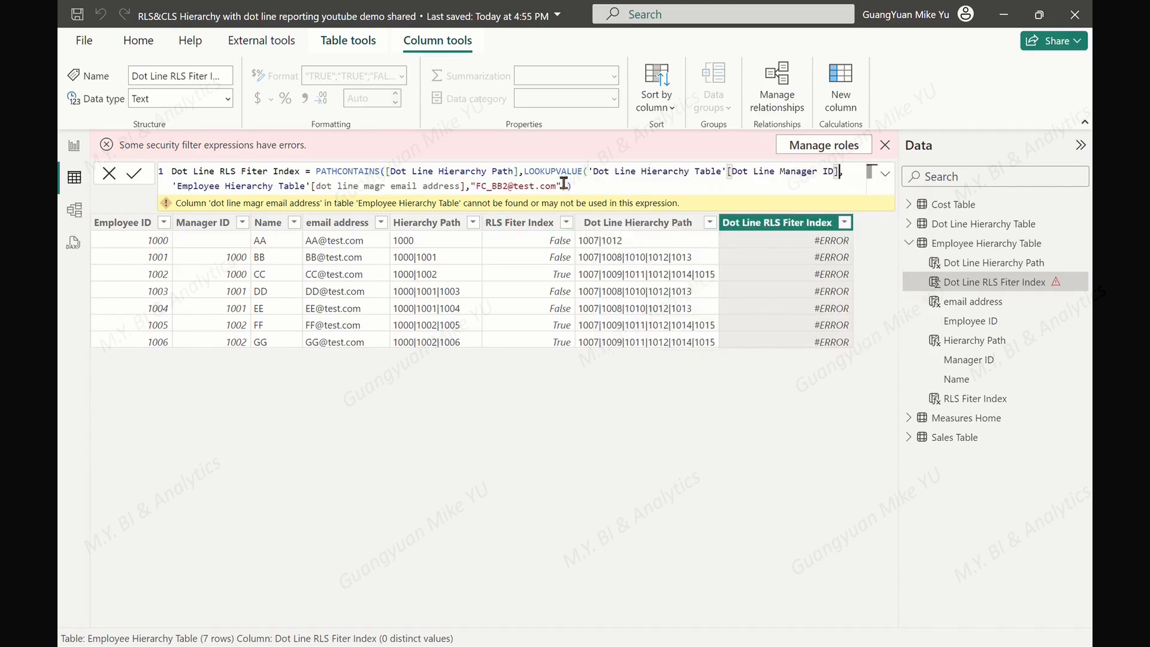
- Replace the LOOKUPVALUE search column with 'Dot Line Hierarchy Table'[Dot Line Magr Email Address] and commit the Dot Line RLS Fiter Index formula
left_click(464, 185)
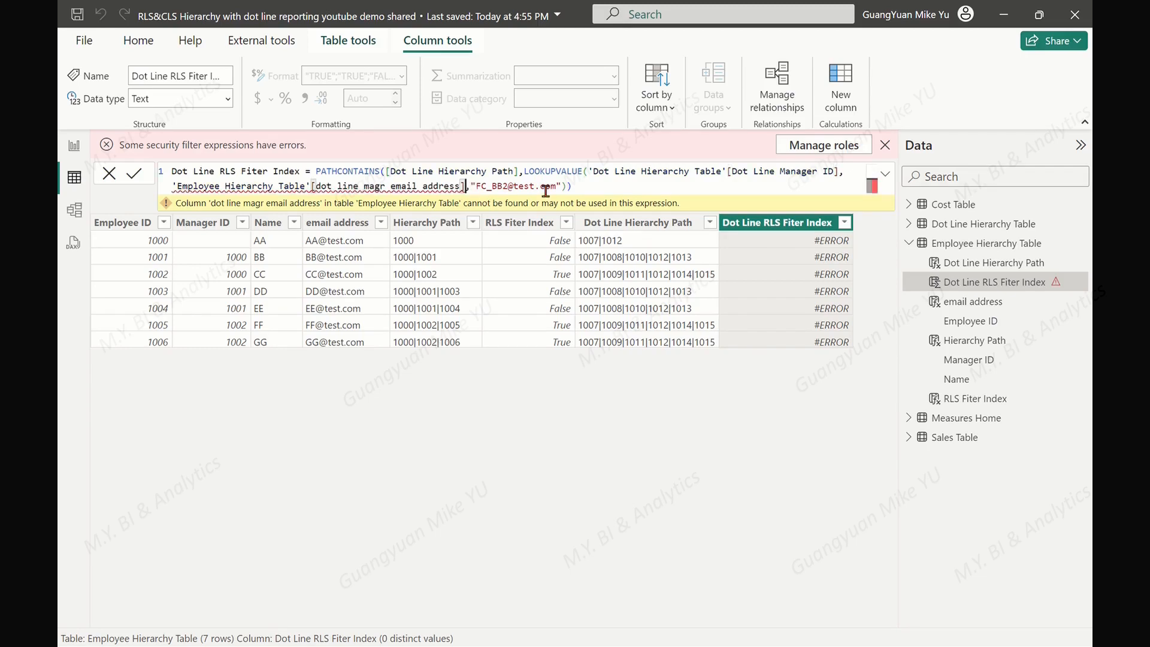
key("BackSpace")
key("BackSpace")
key("BackSpace")
key("BackSpace")
key("BackSpace")
key("BackSpace")
key("BackSpace")
key("BackSpace")
key("BackSpace")
key("BackSpace")
key("BackSpace")
key("BackSpace")
key("BackSpace")
key("BackSpace")
key("BackSpace")
key("BackSpace")
key("BackSpace")
key("BackSpace")
key("BackSpace")
key("BackSpace")
key("BackSpace")
key("BackSpace")
key("BackSpace")
key("BackSpace")
key("BackSpace")
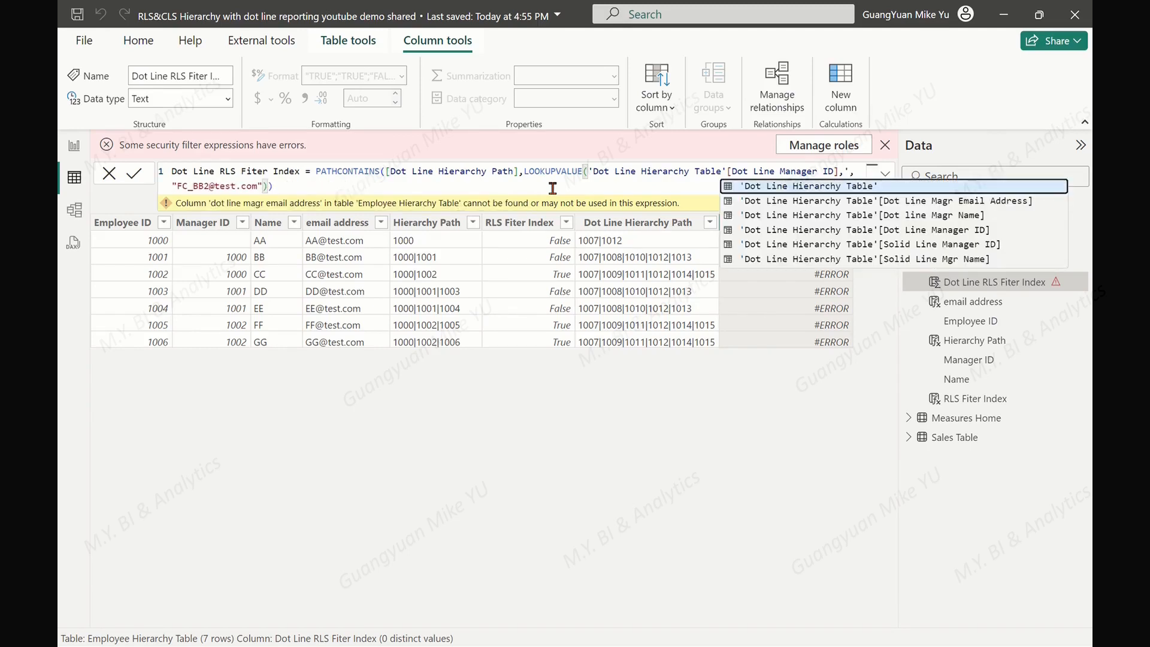
left_click(862, 205)
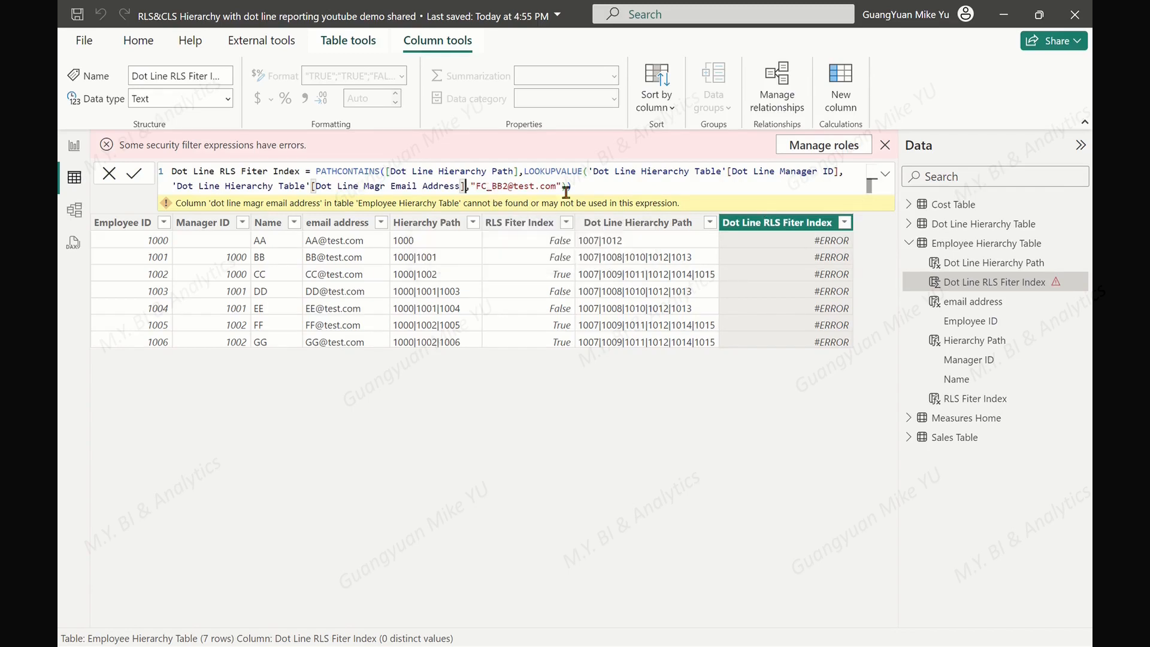
left_click(132, 175)
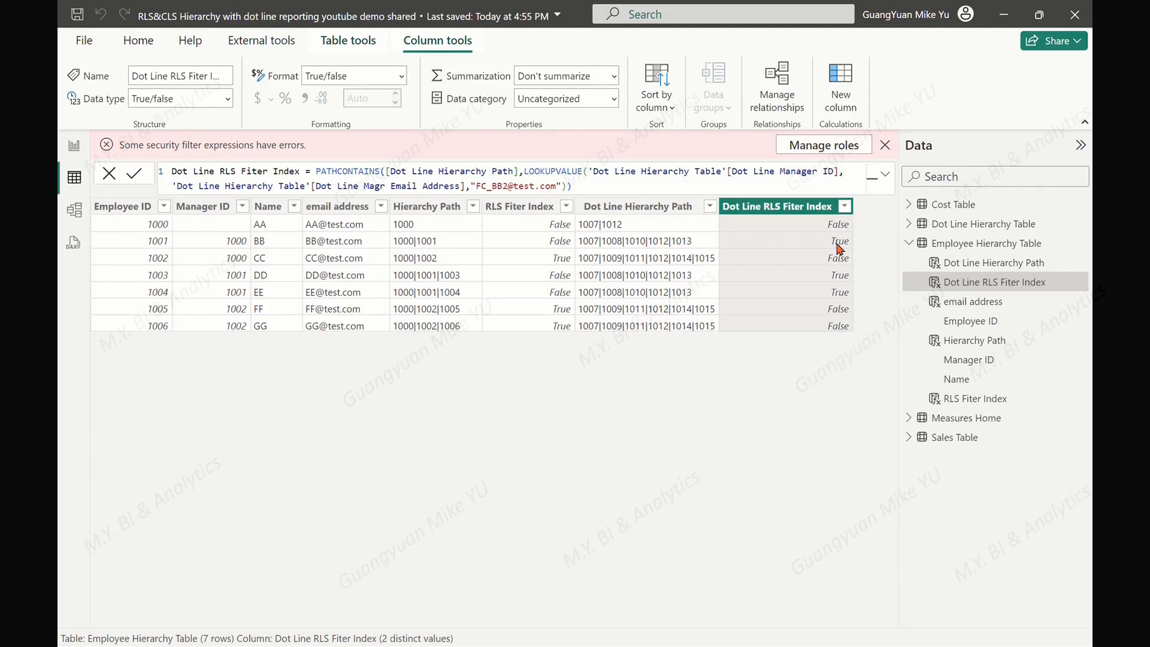
- Copy the Dot Line RLS Fiter Index formula and add a new security role to the report's model
left_click_drag(590, 130, 95, 119)
key("ctrl+c")
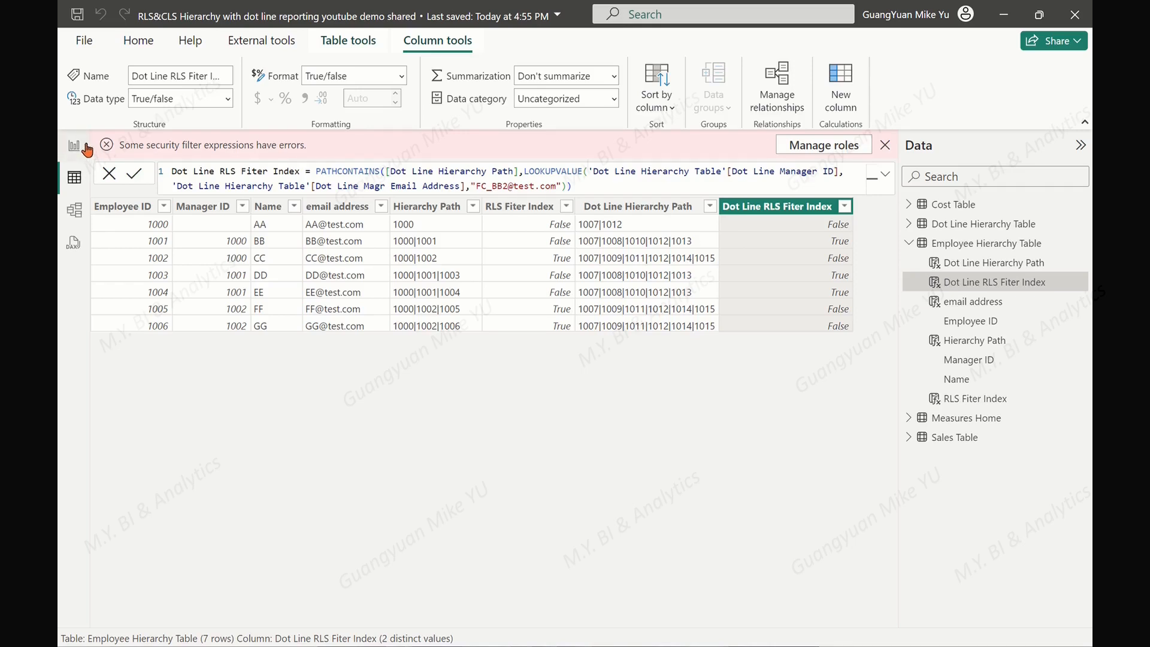
left_click(75, 146)
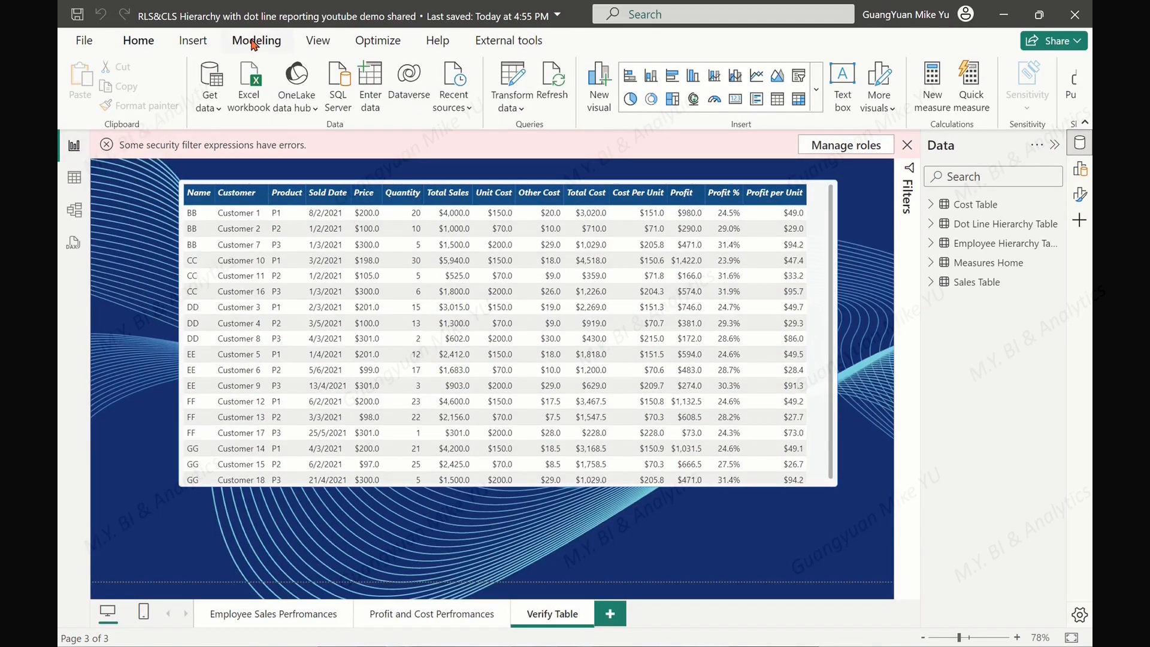
left_click(254, 41)
left_click(440, 87)
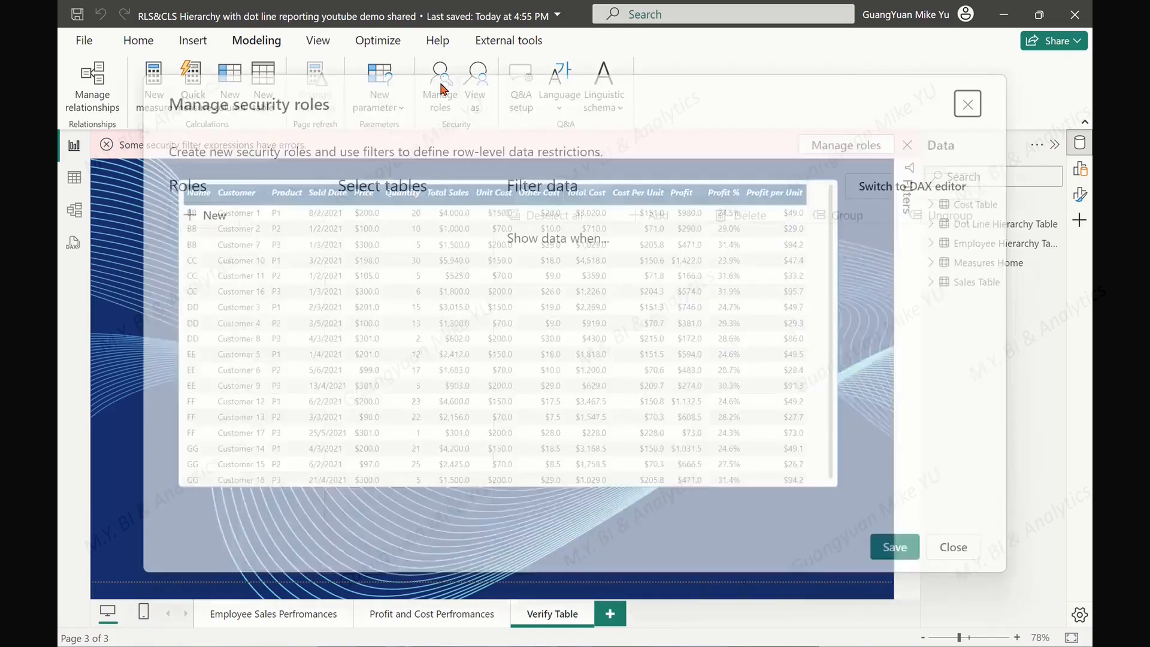
left_click(220, 220)
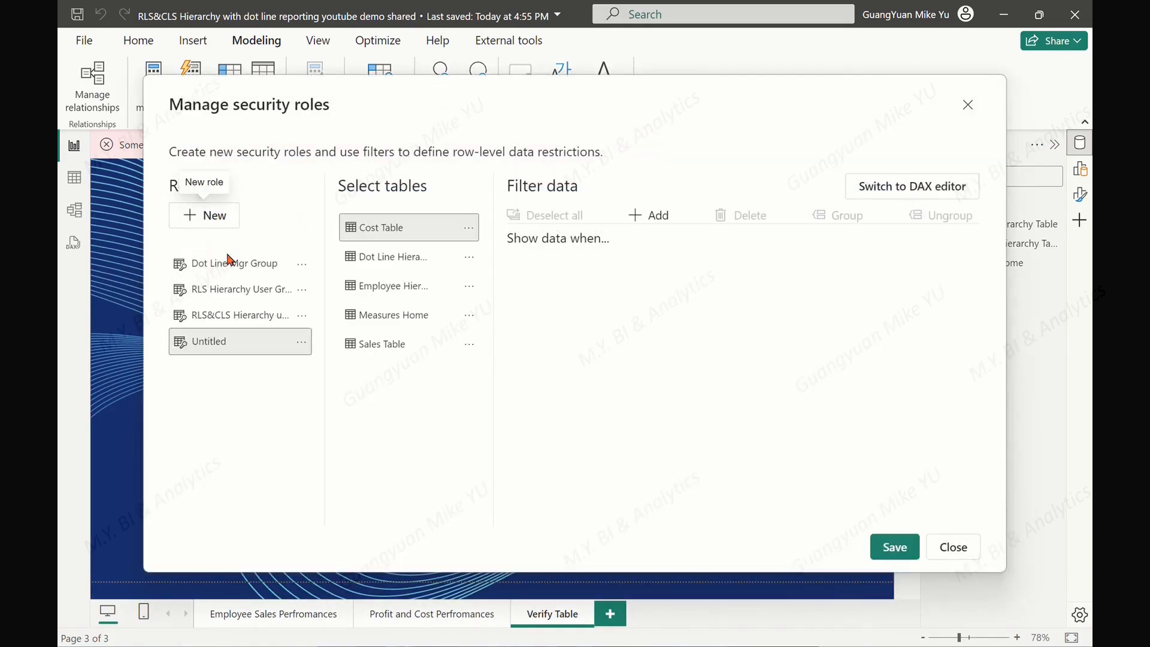
- Rename the untitled security role as Dot line RLS&CLS user group
right_click(210, 341)
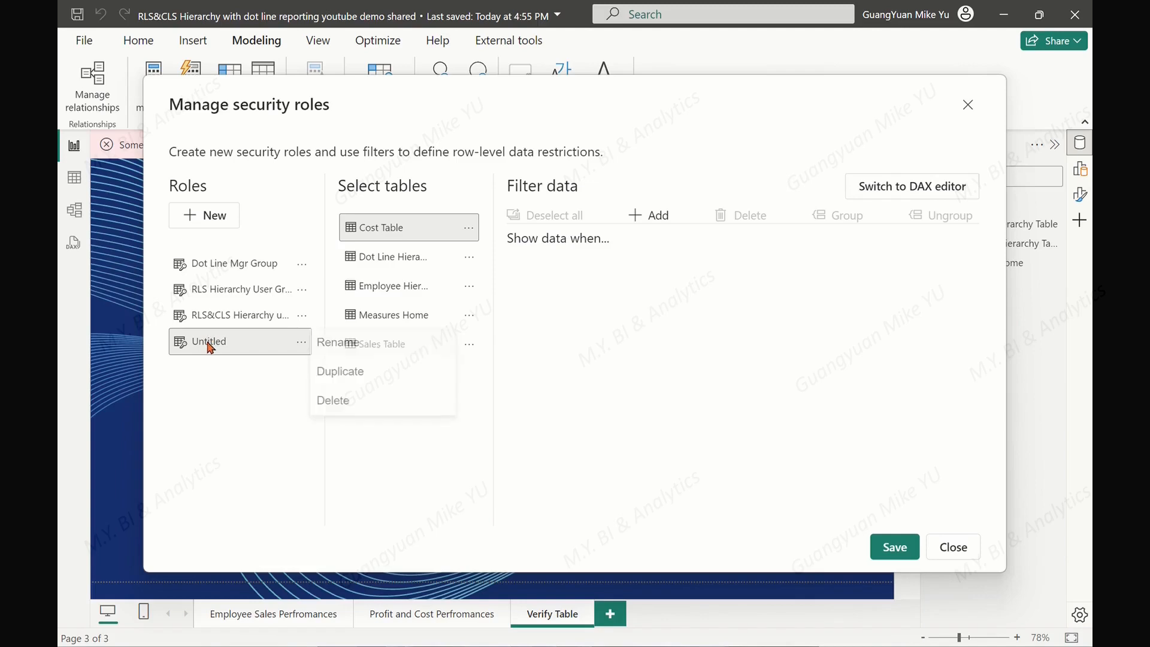
left_click(343, 345)
key("ctrl+v")
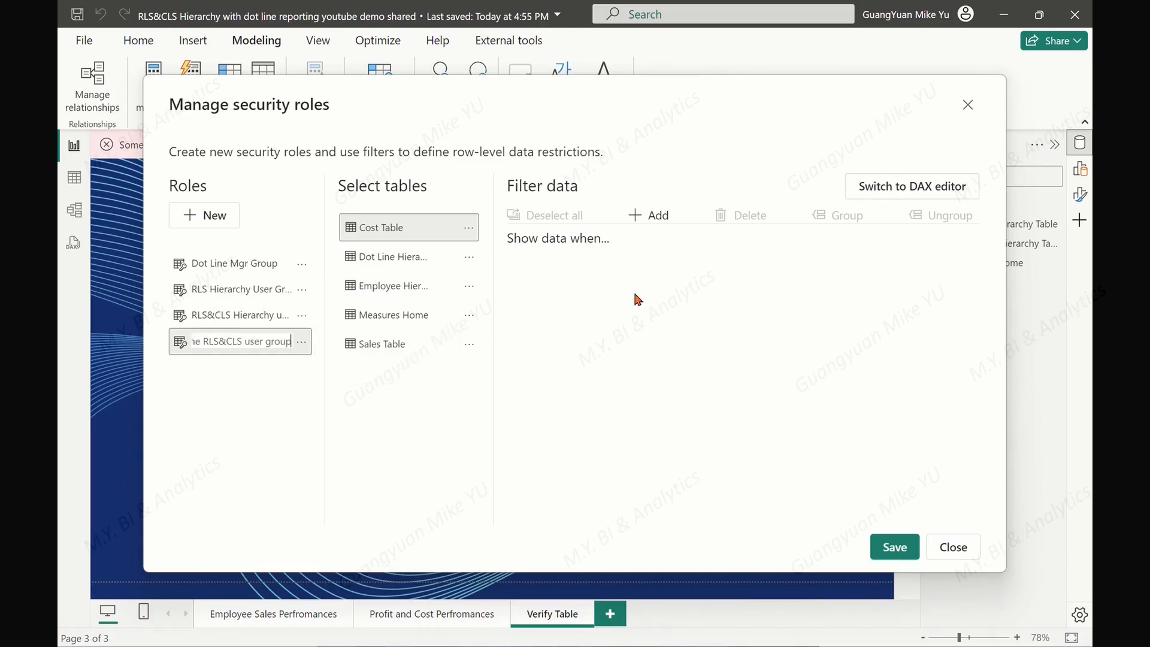
left_click(304, 372)
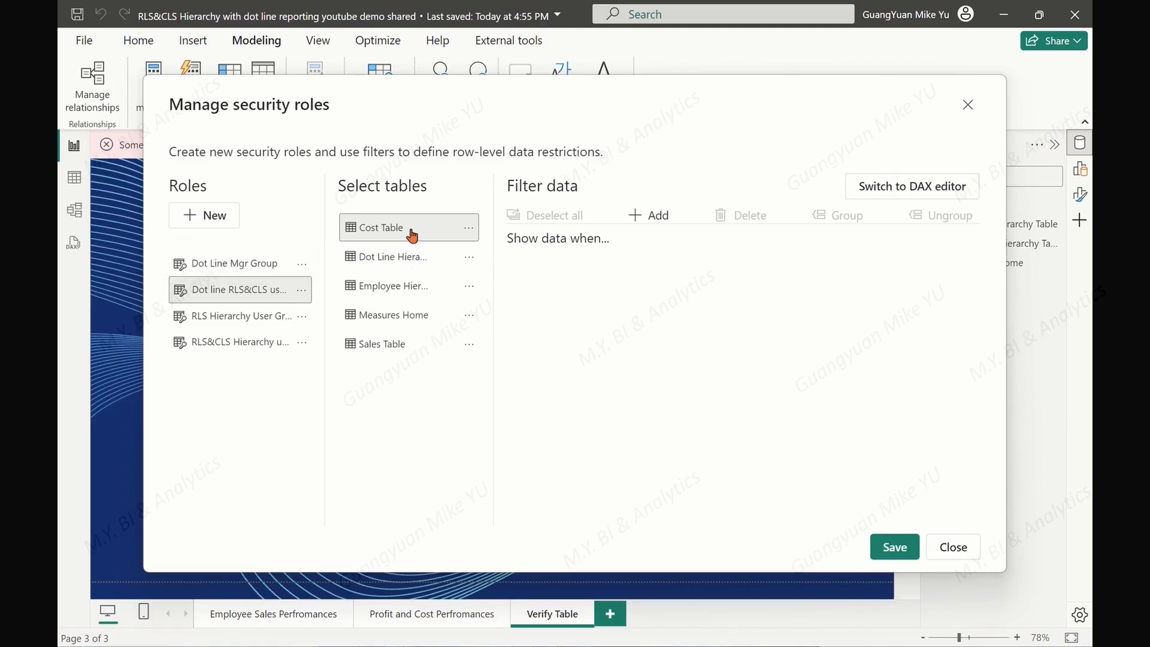
- Add the DAX filter ISBLANK([Index]) to the Cost Table for the Dot line RLS&CLS user group role
left_click(909, 187)
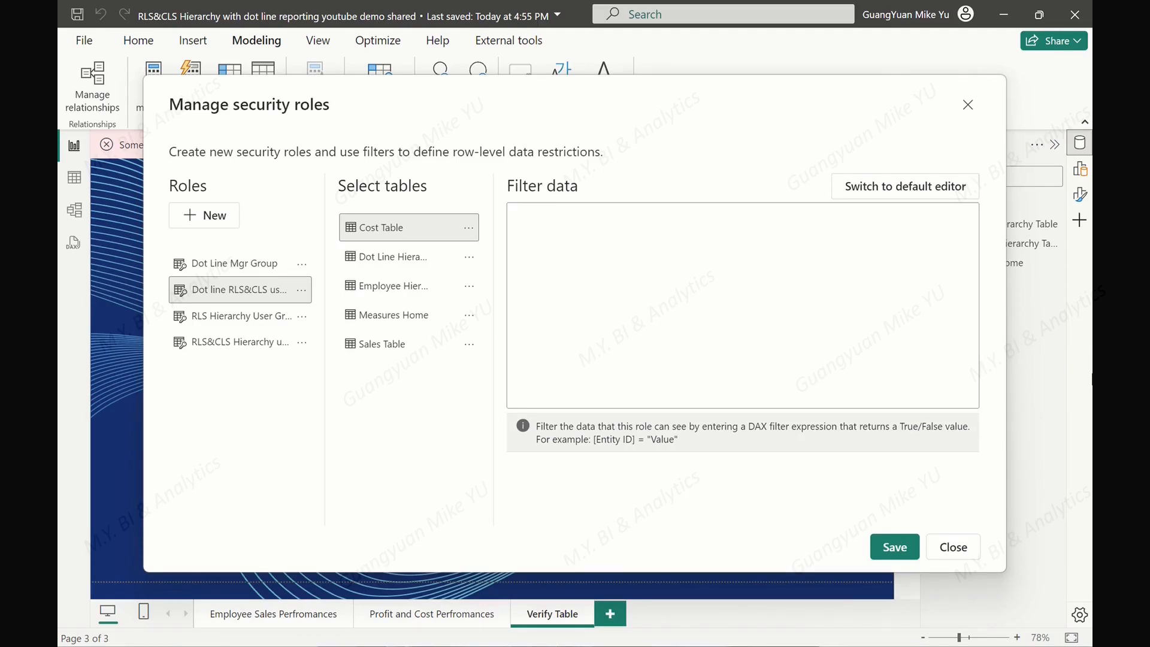
left_click(532, 221)
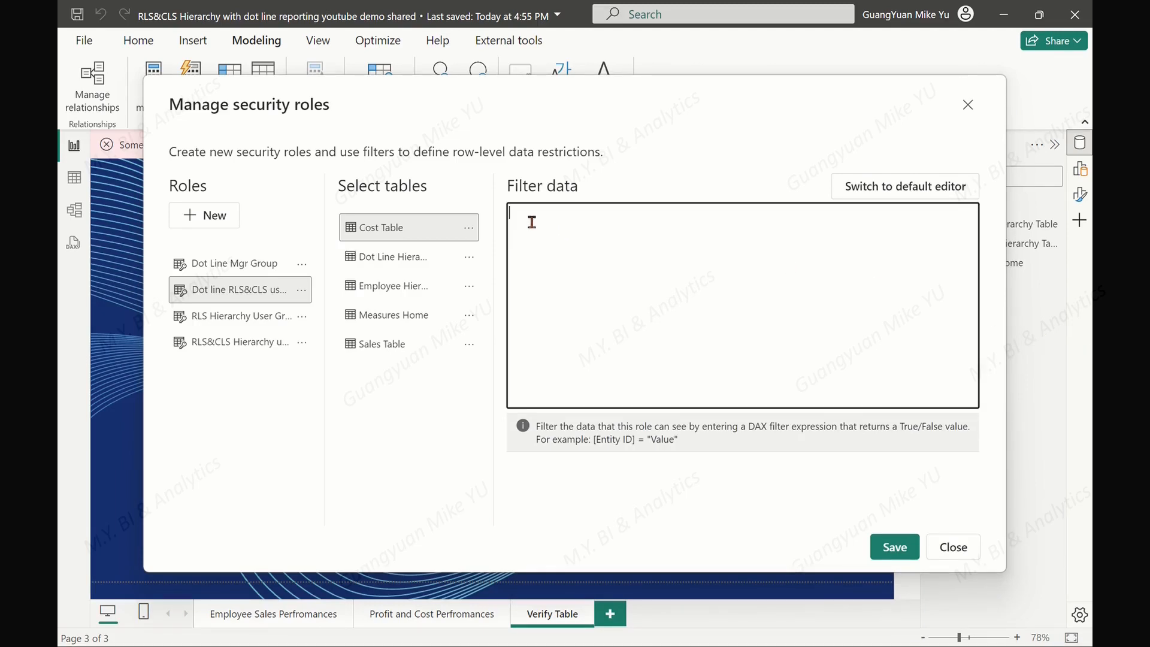
type("ISBLANK([Index])")
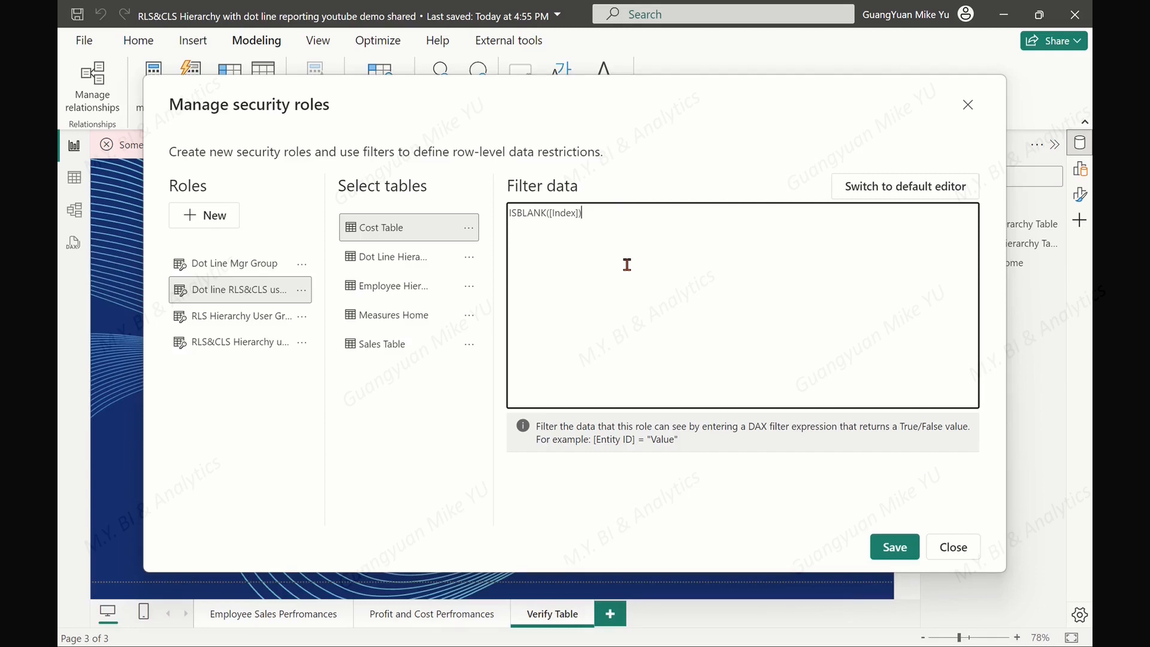
- Paste the copied PATHCONTAINS formula as the role's DAX filter on the Employee Hierarchy Table and remove its "Dot Line RLS Fiter Index =" prefix
left_click(395, 290)
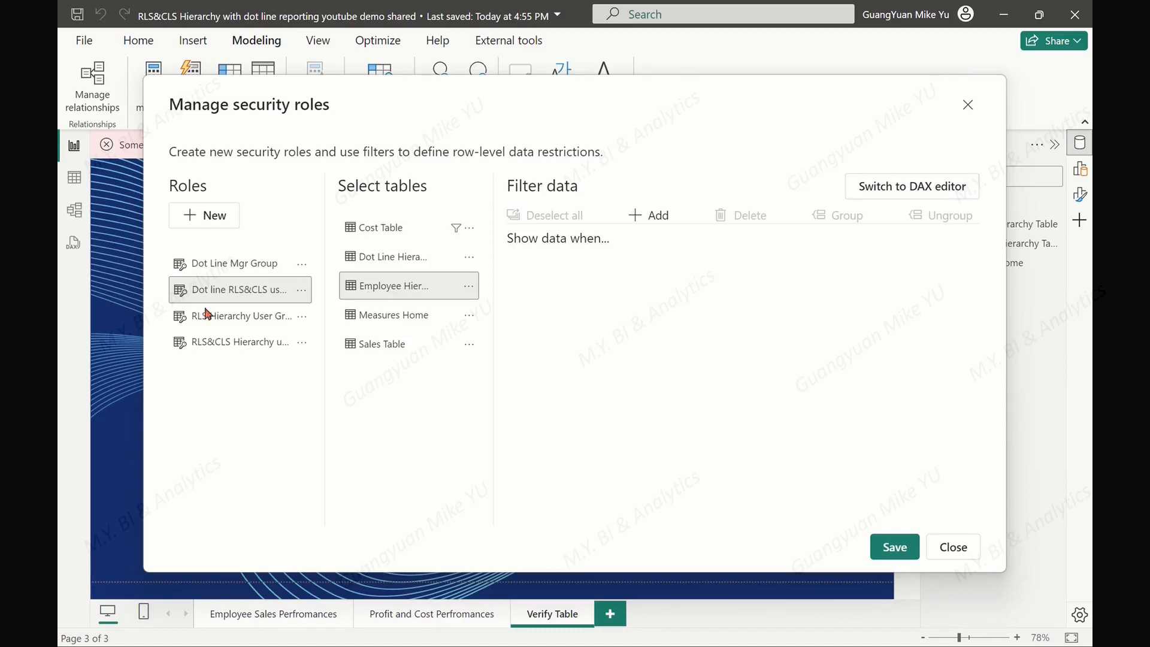
left_click(907, 197)
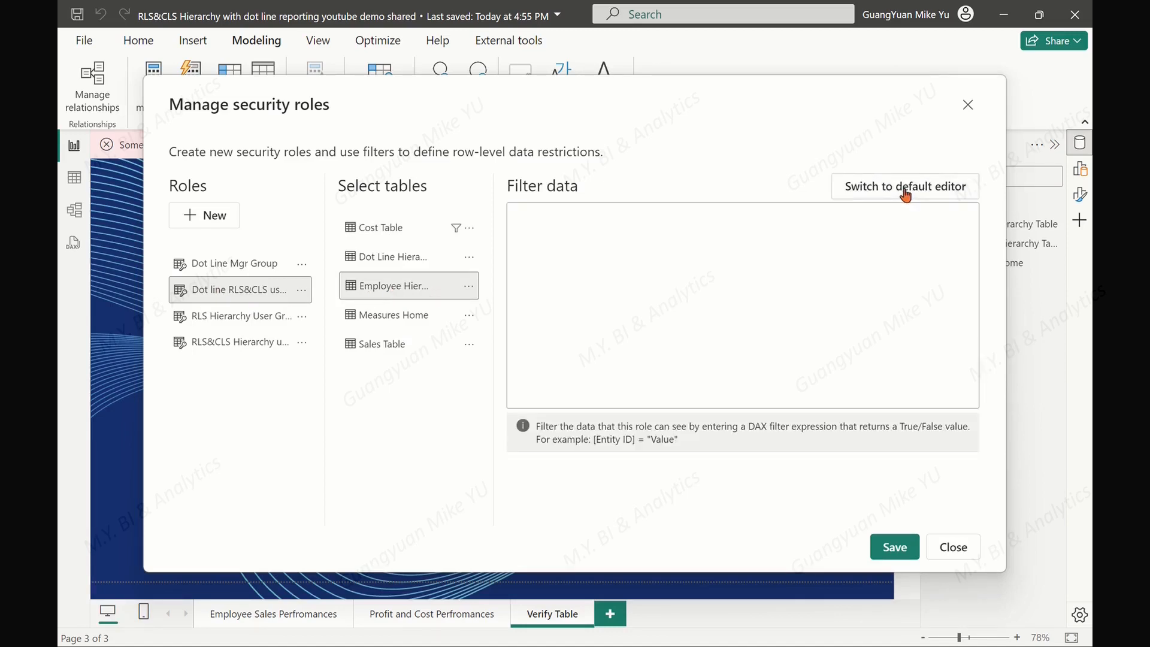
left_click(526, 222)
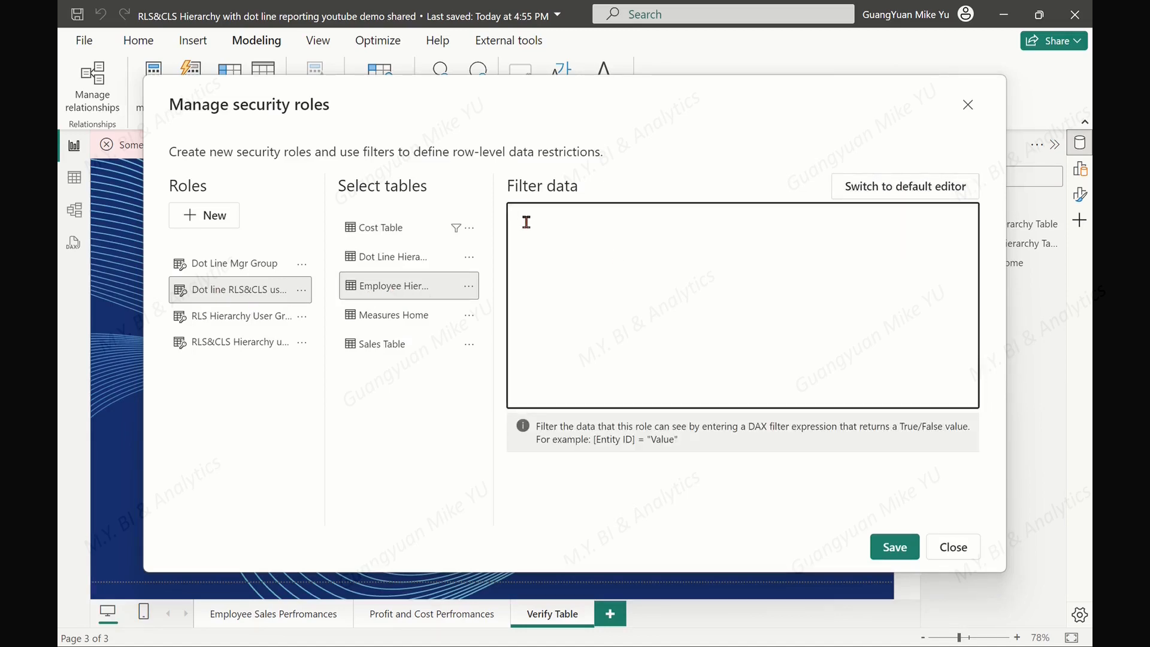
key("ctrl+v")
left_click_drag(622, 213, 475, 213)
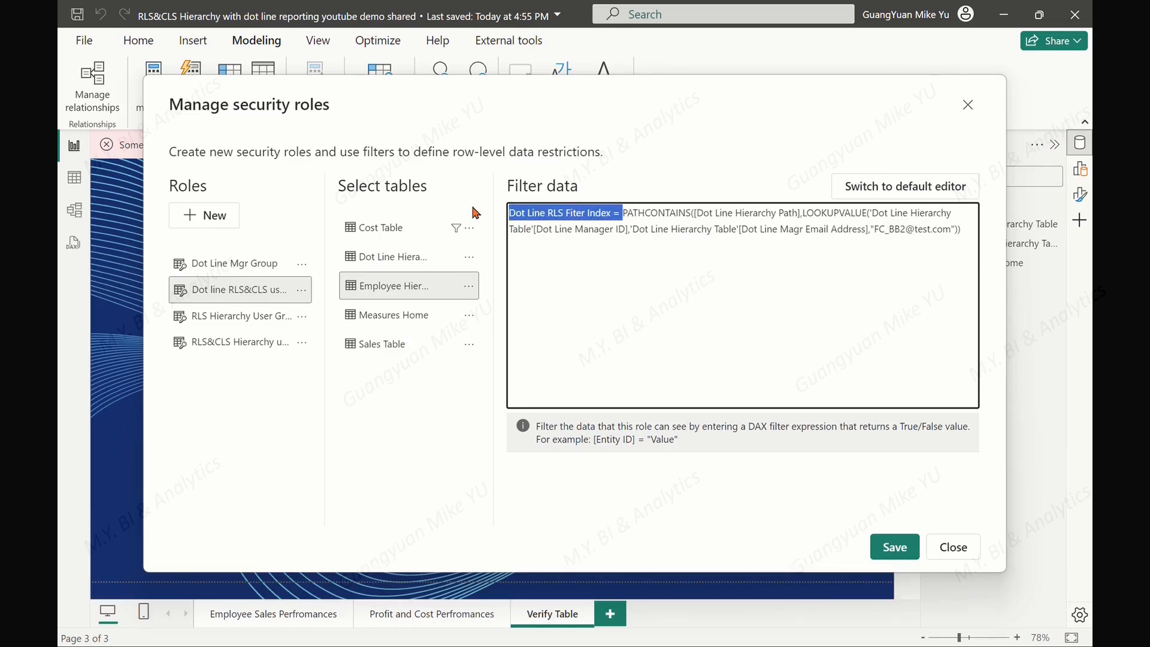
key("Delete")
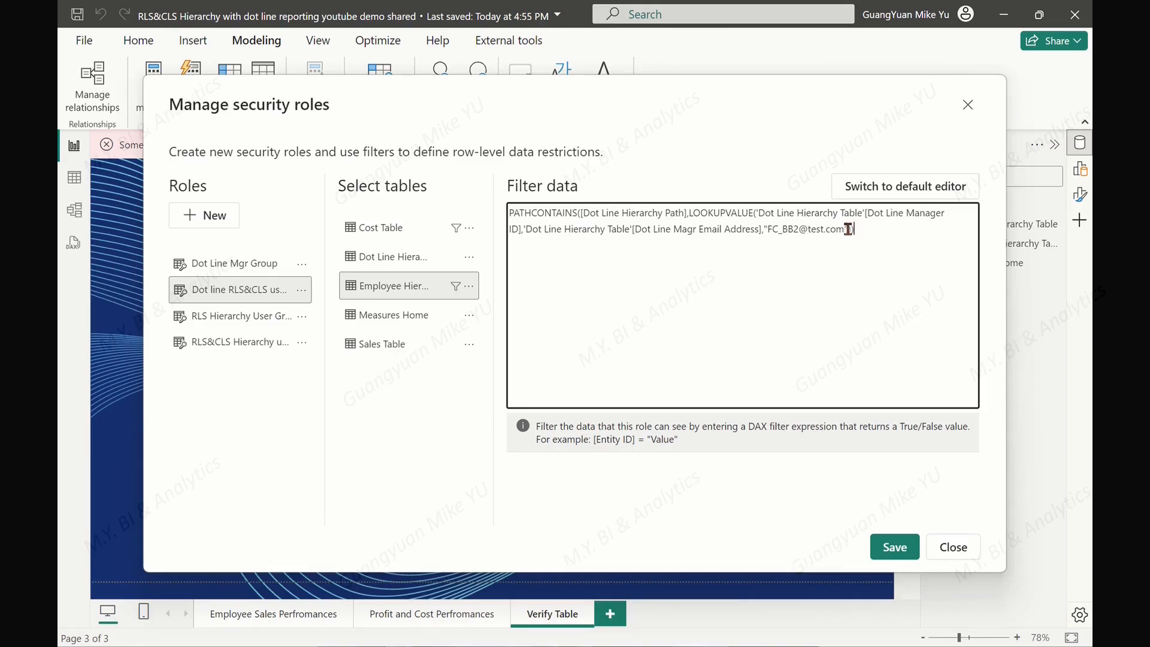
- Replace the hard-coded e-mail in the Employee Hierarchy Table filter with userprincipalname() and save the role changes
key("BackSpace")
key("BackSpace")
key("BackSpace")
key("BackSpace")
key("BackSpace")
key("BackSpace")
key("BackSpace")
key("BackSpace")
key("BackSpace")
key("BackSpace")
key("BackSpace")
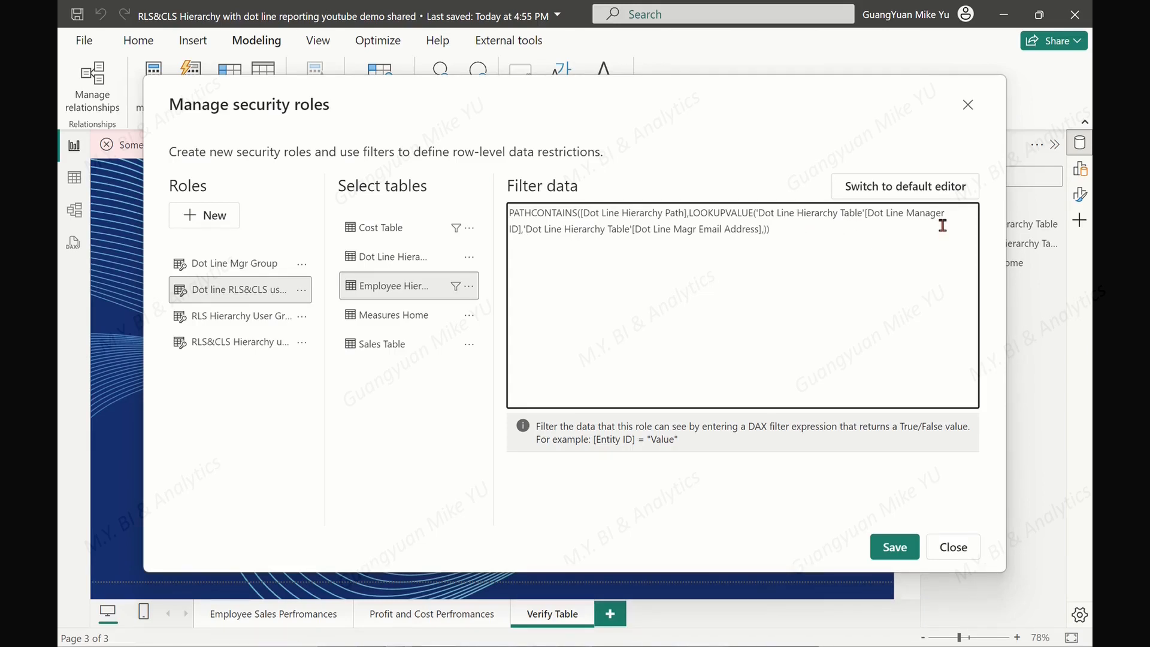
type("userprincipalname()")
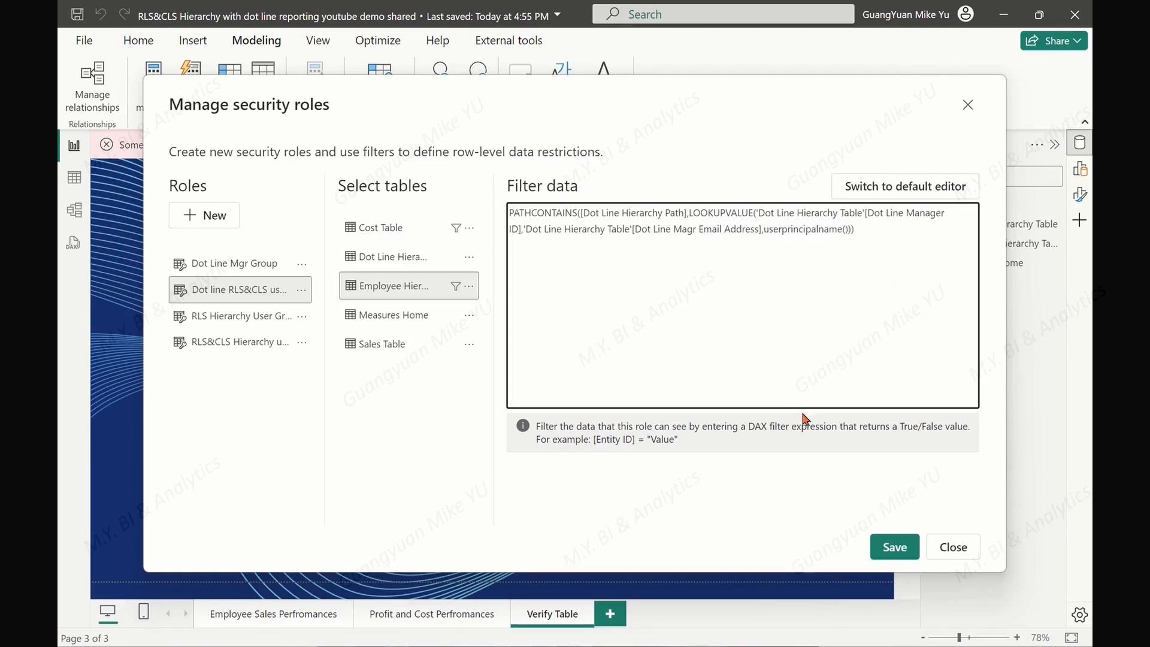
left_click(894, 546)
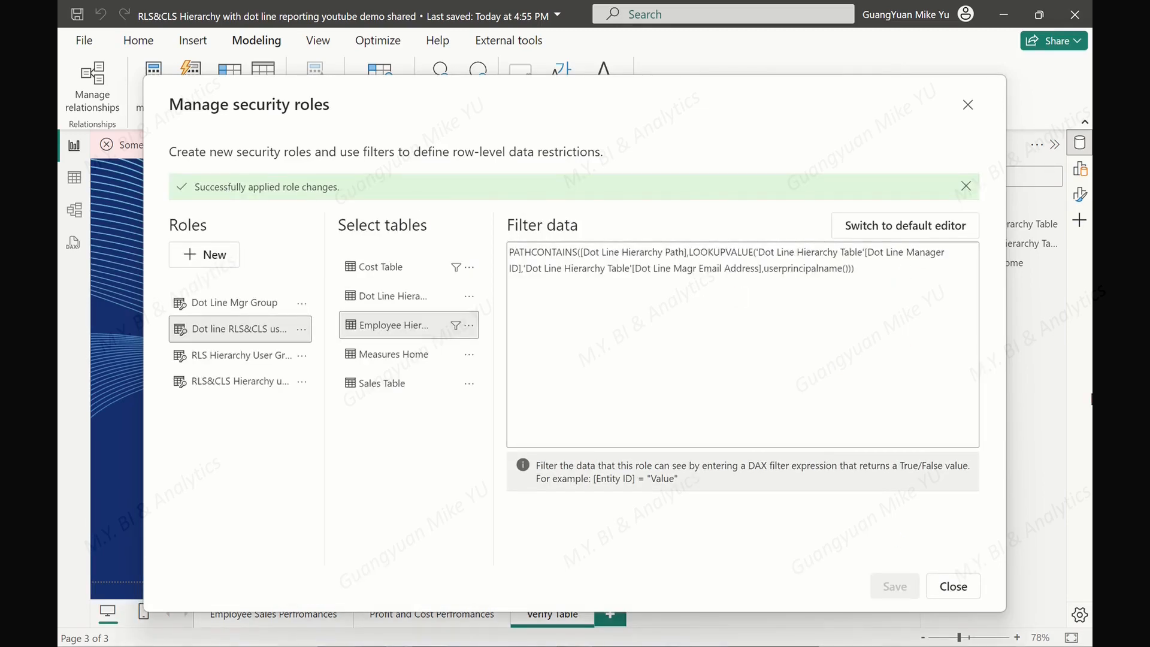
- Rename the Dot Line Mgr Group role as Dot Line RLS User Group
left_click(214, 267)
right_click(214, 267)
left_click(339, 264)
key("Home")
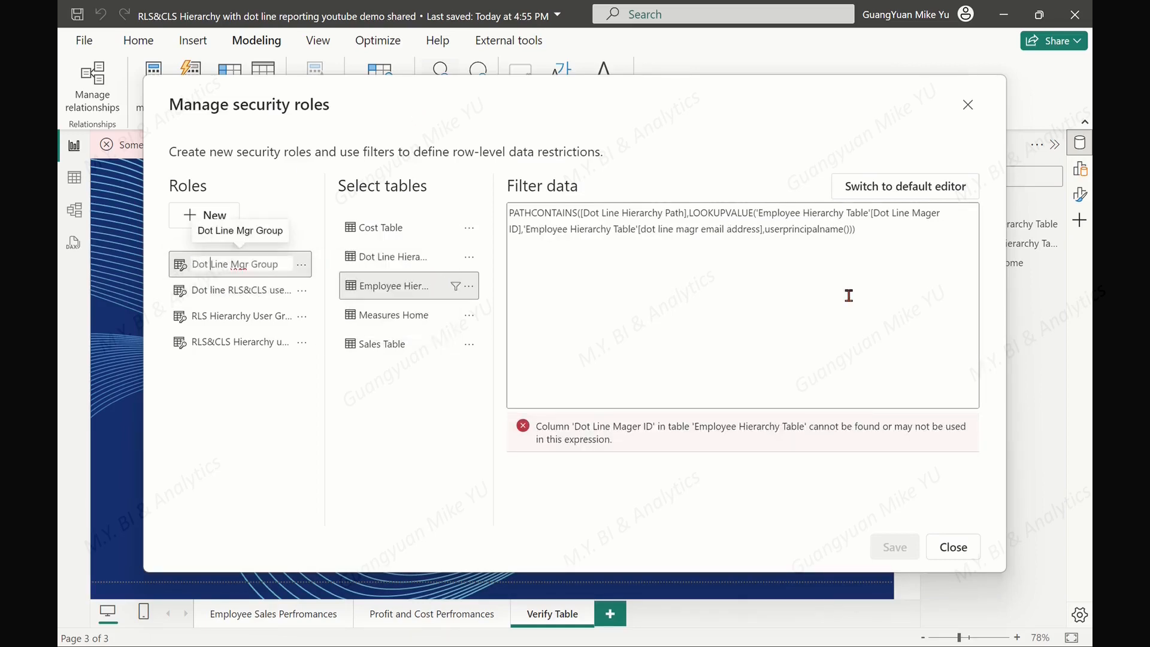
key("BackSpace")
key("BackSpace")
key("BackSpace")
key("BackSpace")
type("RLS ")
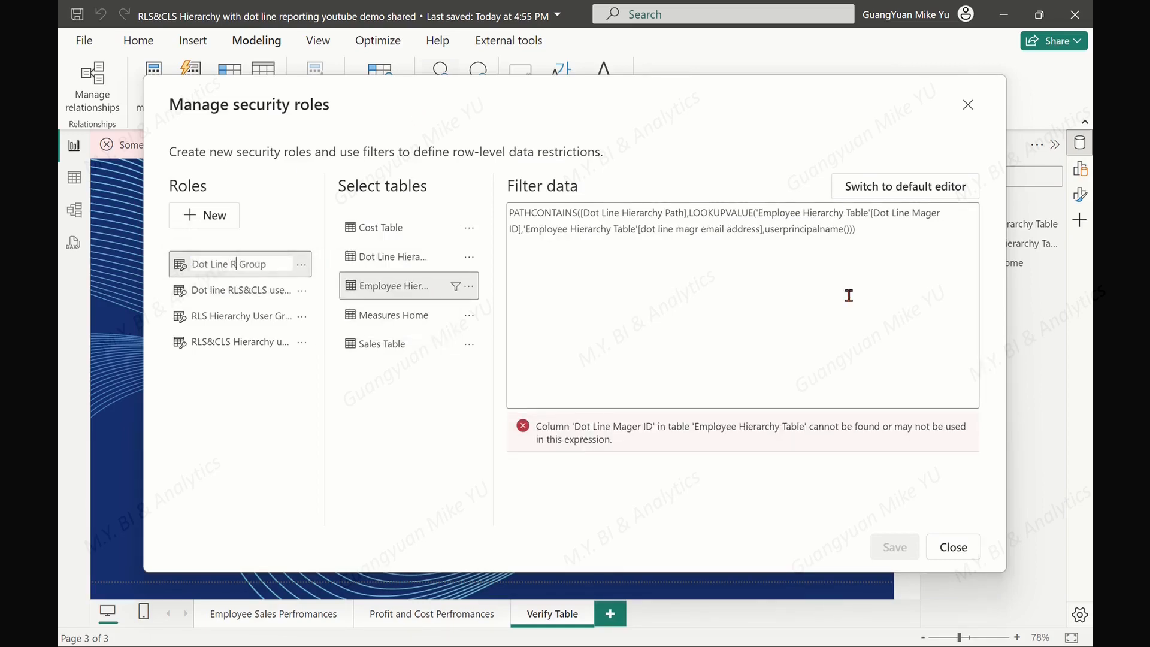
type("User")
key("Return")
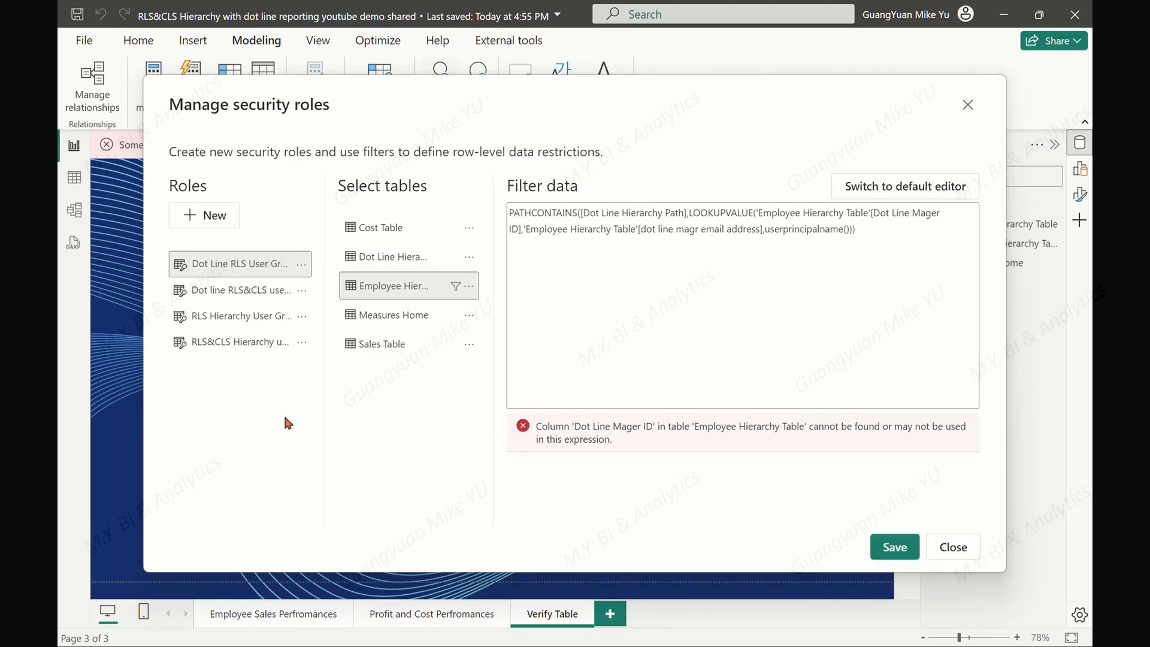
- Replace the Dot Line RLS User Group's Employee Hierarchy Table filter with the expression copied from the Dot line RLS&CLS role, and save
left_click(376, 233)
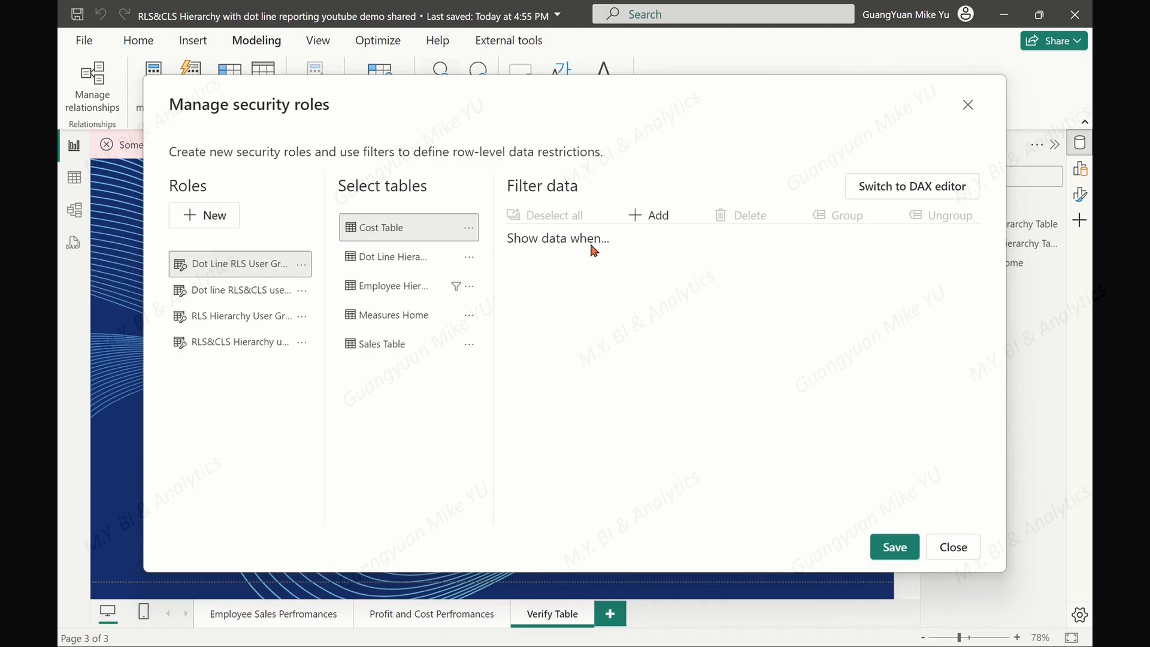
left_click(364, 294)
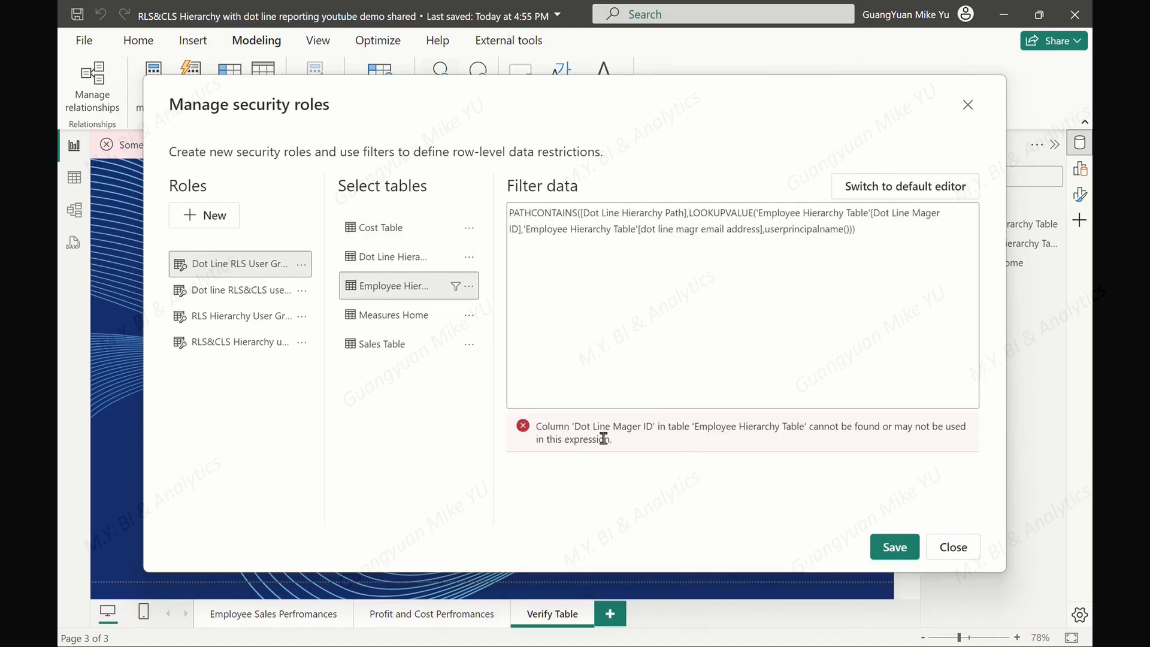
left_click(257, 293)
left_click_drag(853, 241, 507, 227)
key("ctrl+c")
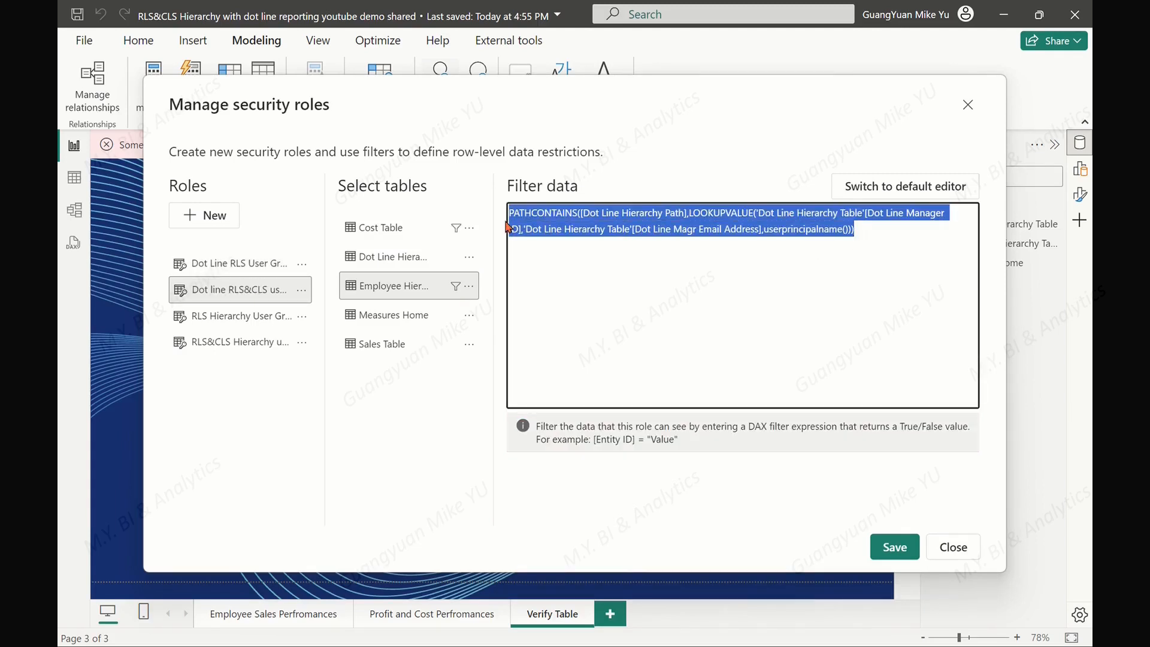
left_click(271, 263)
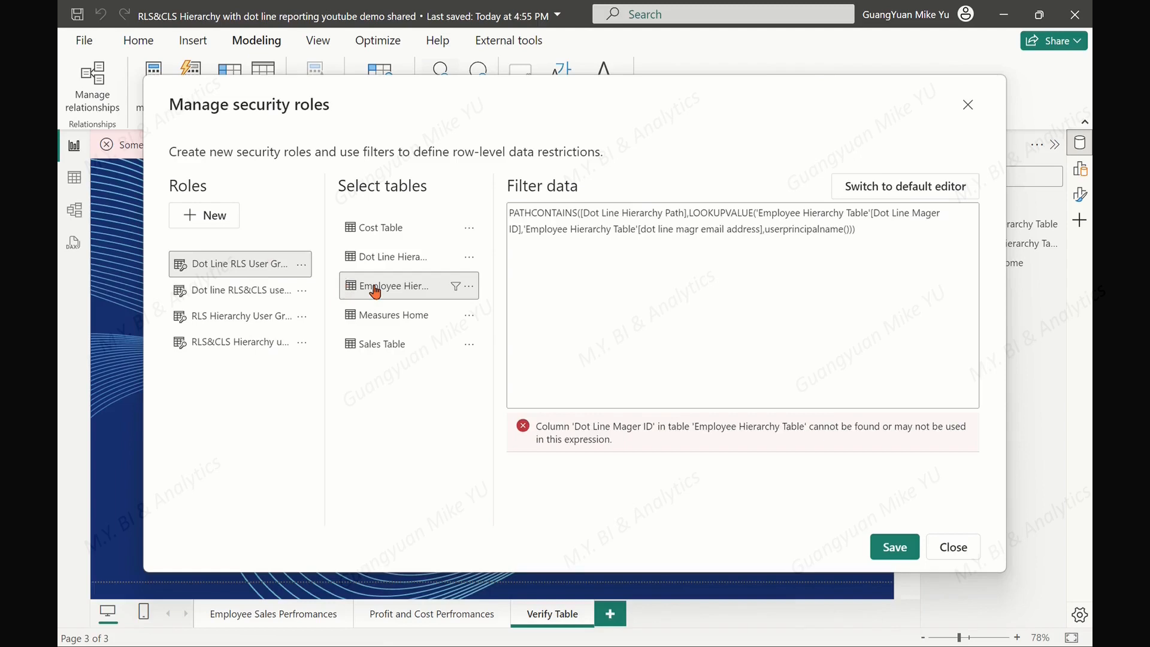
left_click_drag(873, 236, 476, 195)
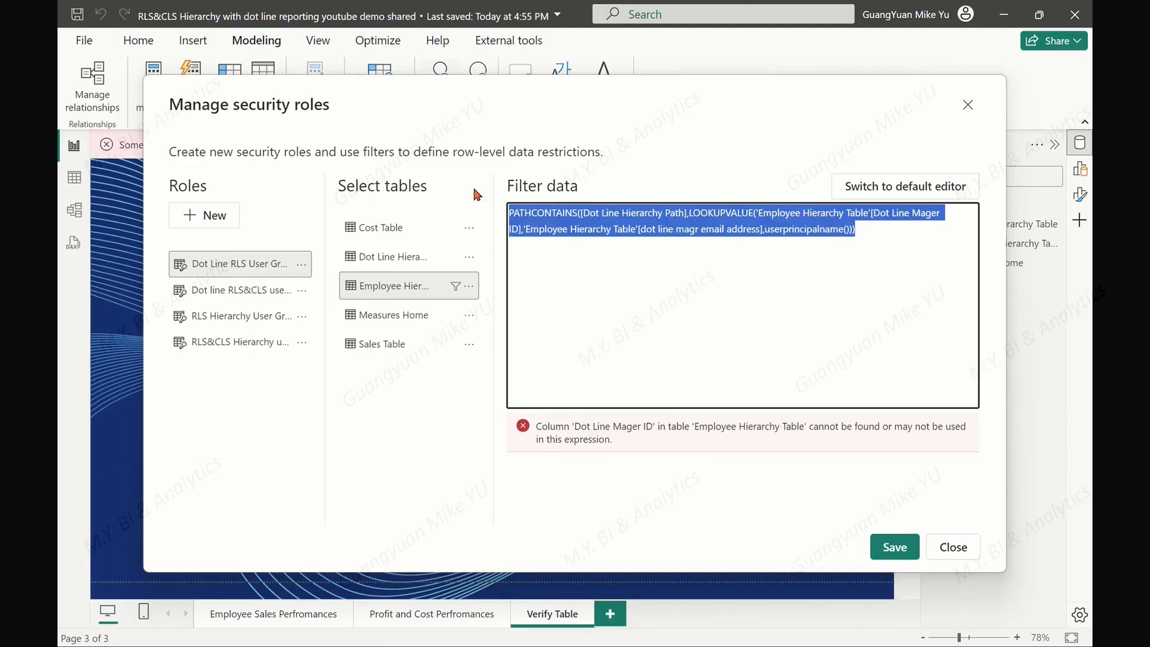
key("ctrl+v")
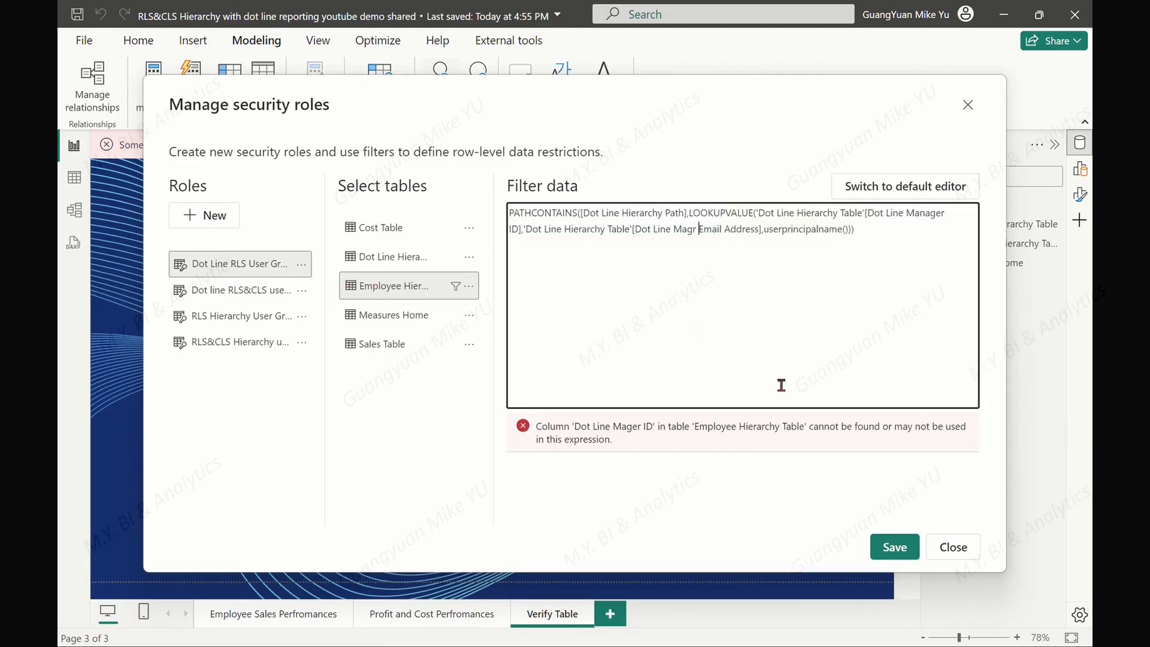
left_click(894, 547)
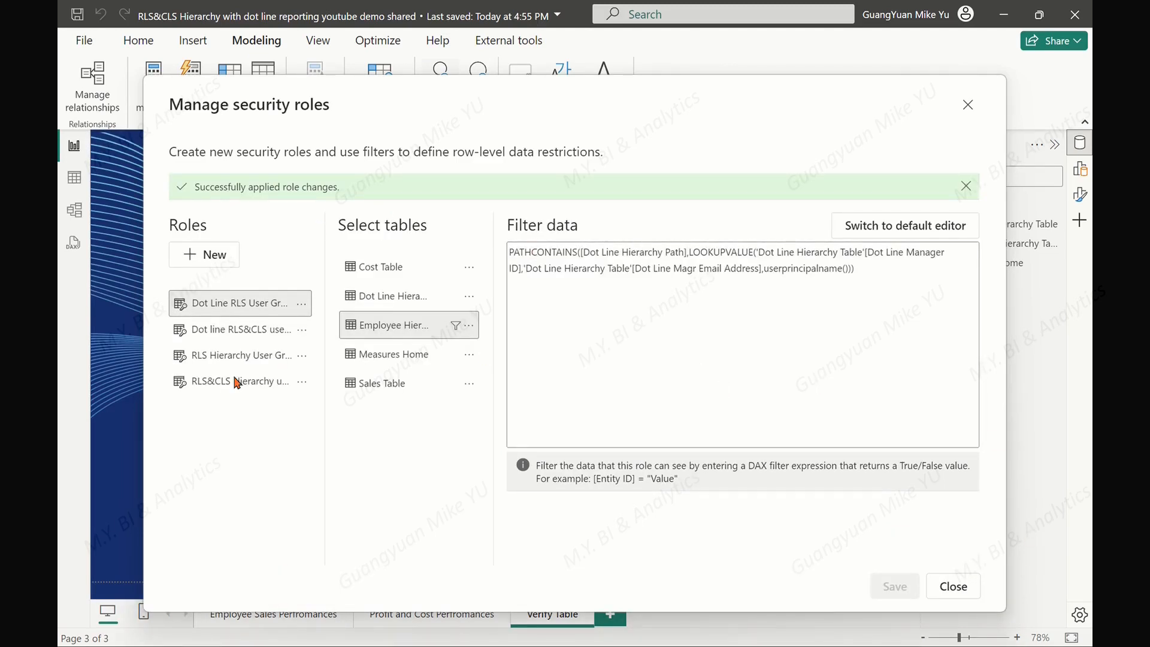
- Rename the RLS Hierarchy User Group role as Solid Line RLS User Group
left_click(218, 358)
right_click(218, 360)
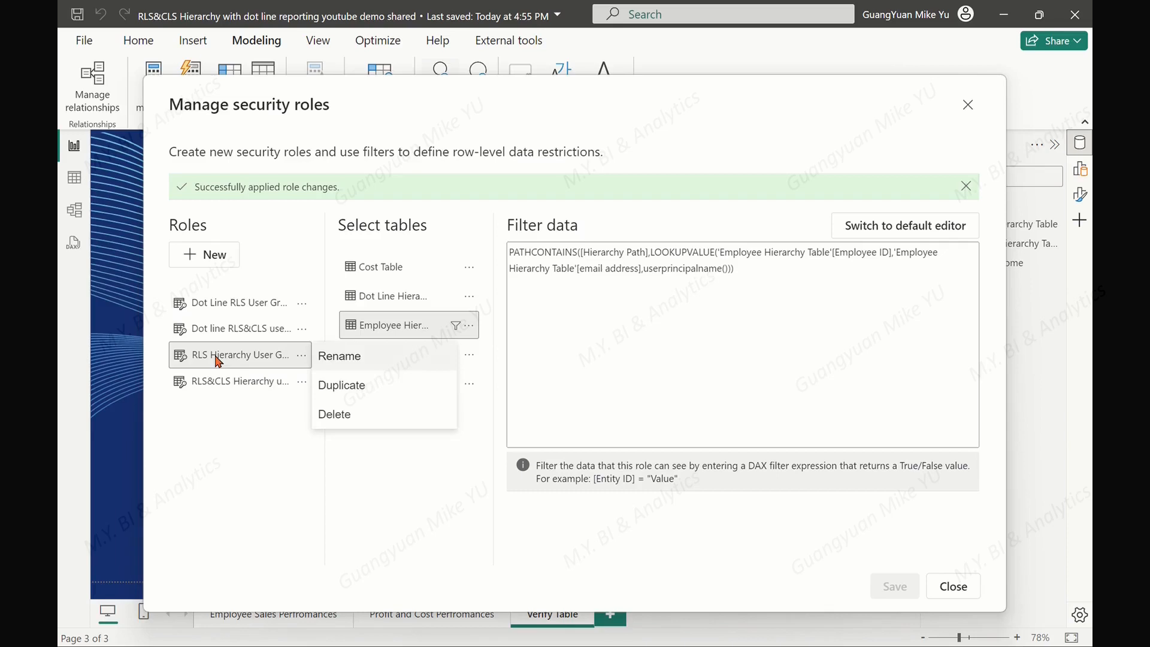
left_click(333, 359)
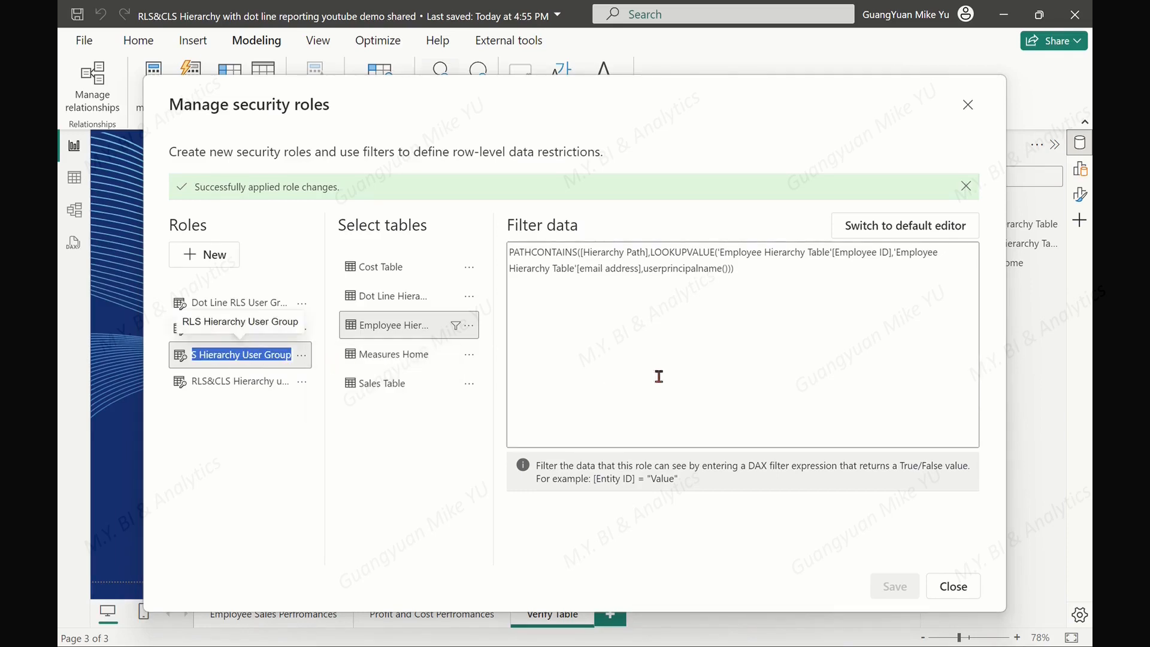
key("Home")
type("Solid ")
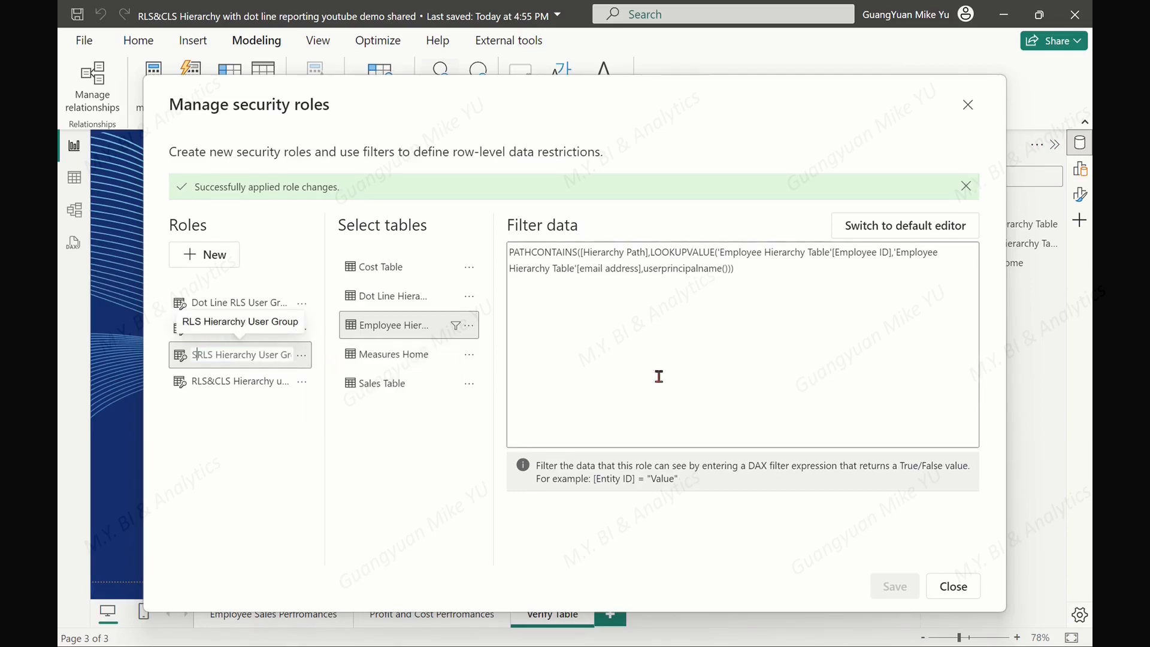
type("Line")
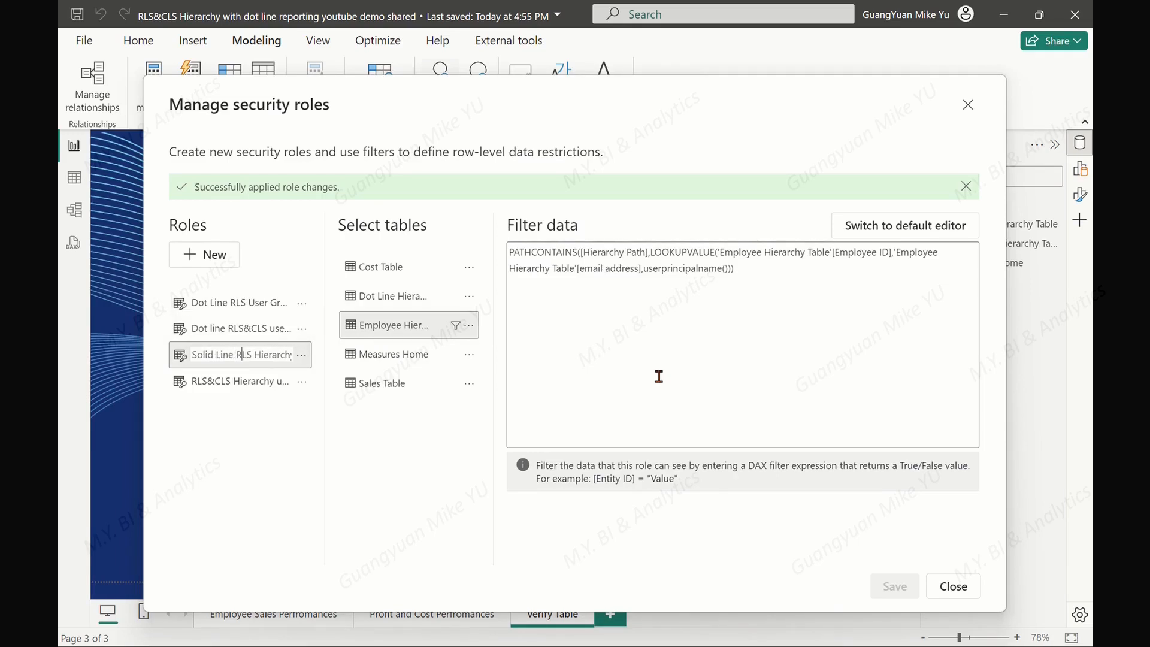
key("Right")
key("Right")
key("Right")
key("Right")
key("Right")
key("Right")
key("Right")
key("BackSpace")
key("BackSpace")
key("BackSpace")
key("BackSpace")
key("BackSpace")
key("BackSpace")
key("BackSpace")
key("BackSpace")
key("BackSpace")
key("BackSpace")
left_click(286, 463)
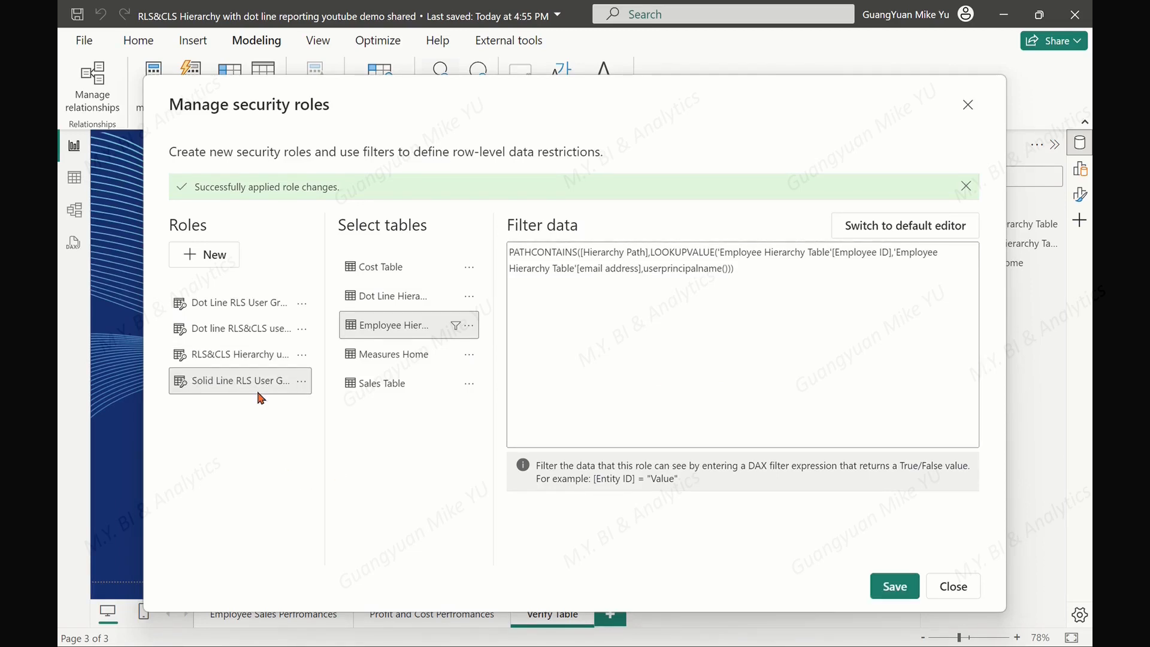
- Rename the RLS&CLS Hierarchy user group role as Solid Line RLS&CLS user group
right_click(224, 359)
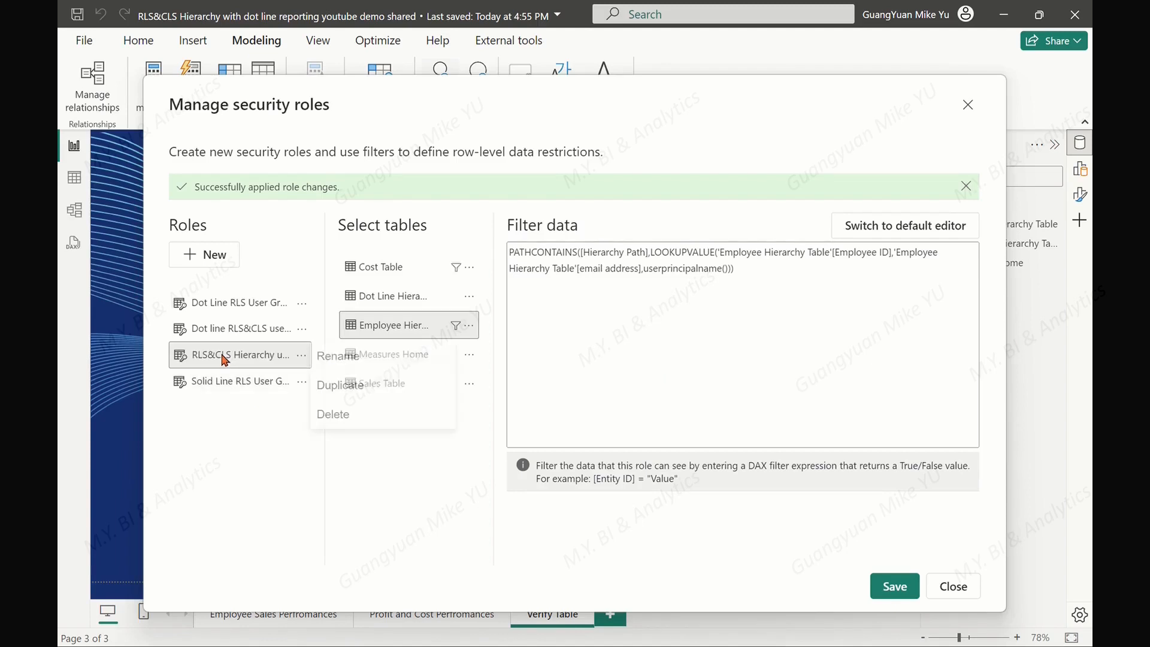
left_click(329, 359)
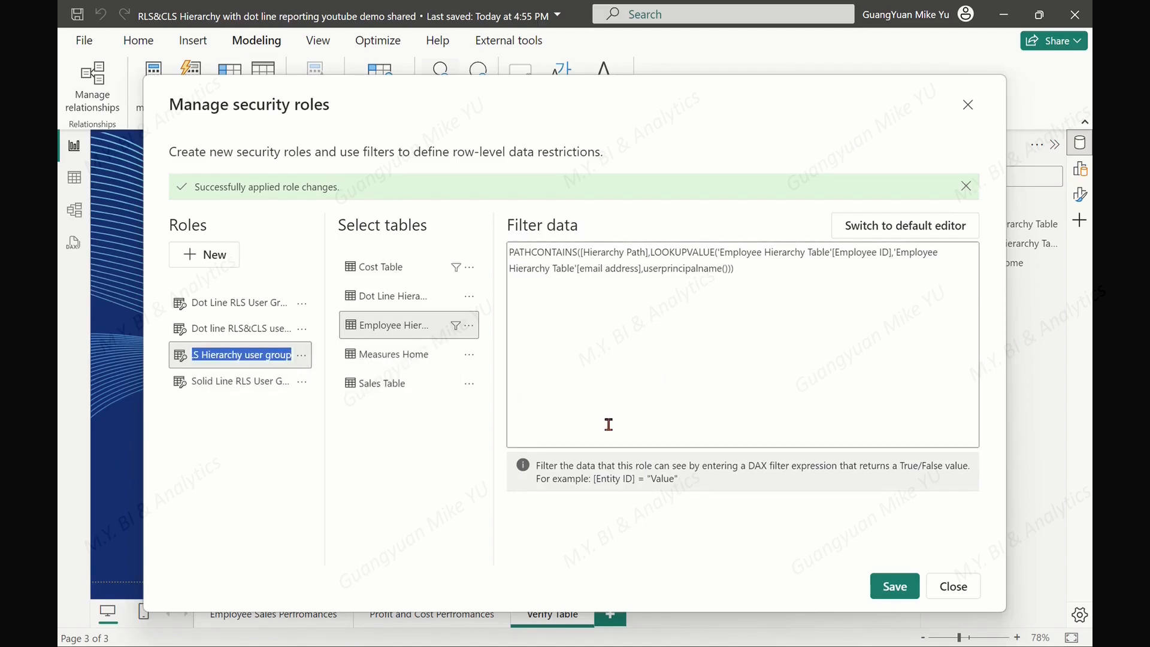
key("Home")
type("Solid L")
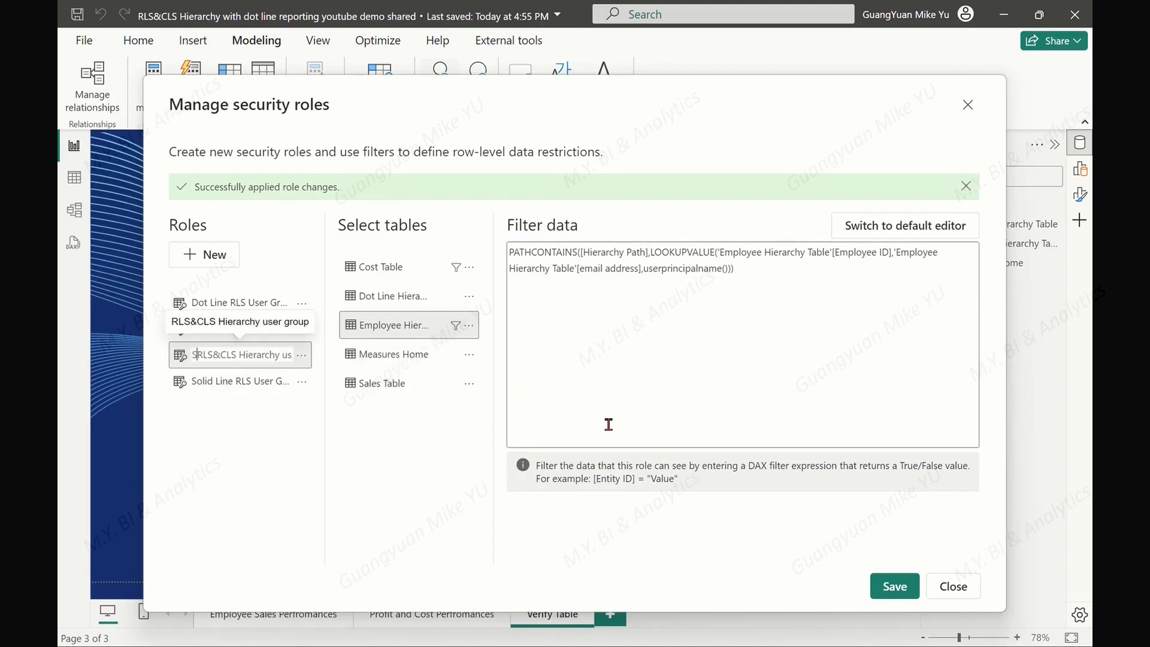
type("ine")
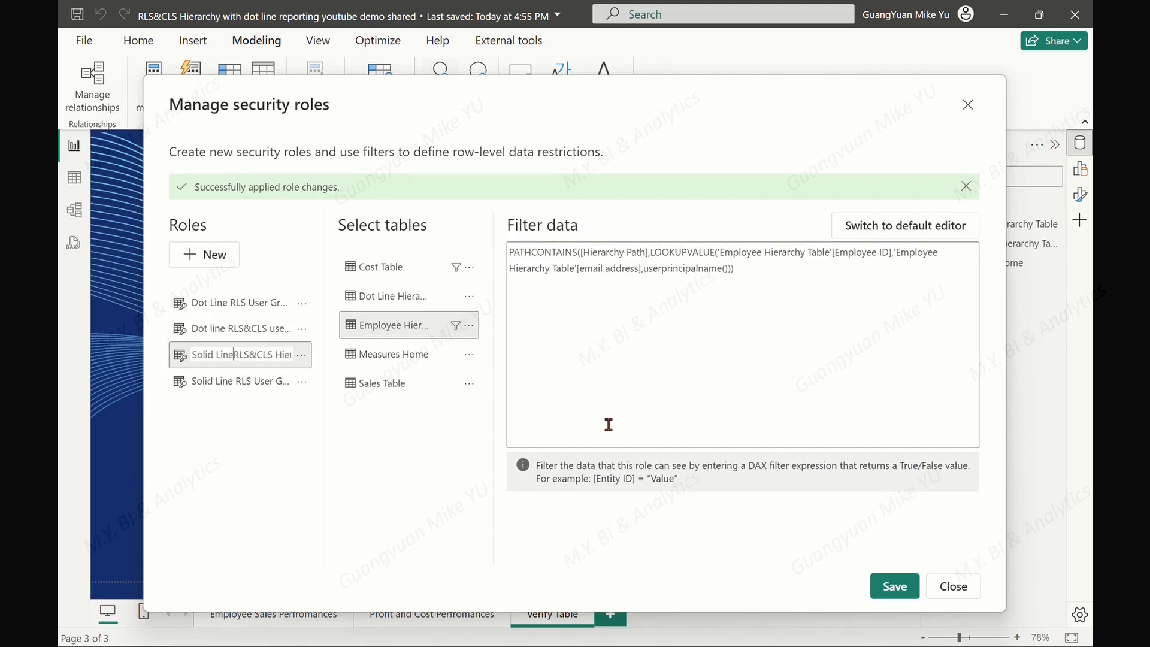
key("End")
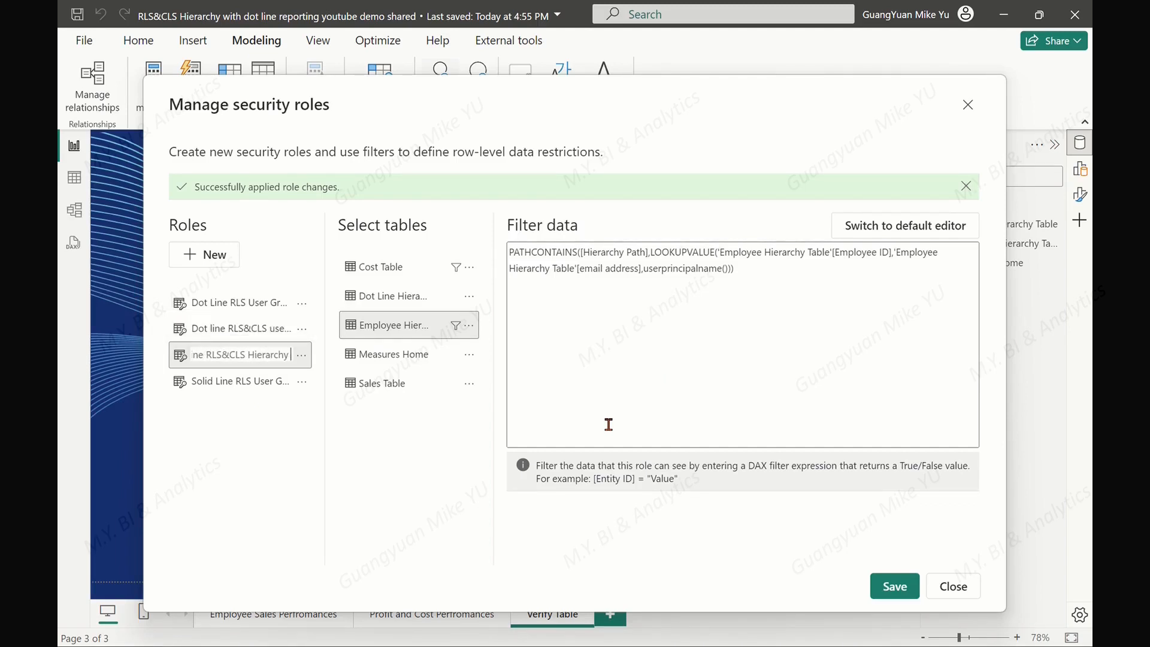
key("BackSpace")
key("BackSpace")
key("BackSpace")
key("BackSpace")
key("BackSpace")
key("BackSpace")
key("BackSpace")
key("BackSpace")
key("BackSpace")
key("Return")
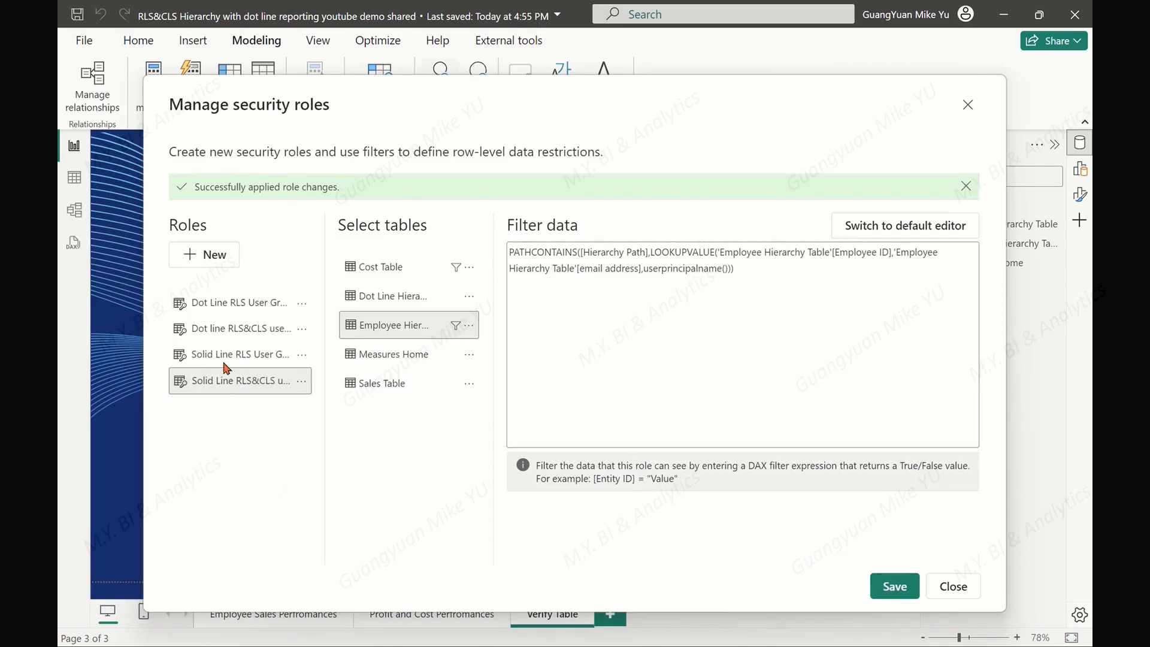
- Save the renamed security roles and close the role manager
left_click(893, 587)
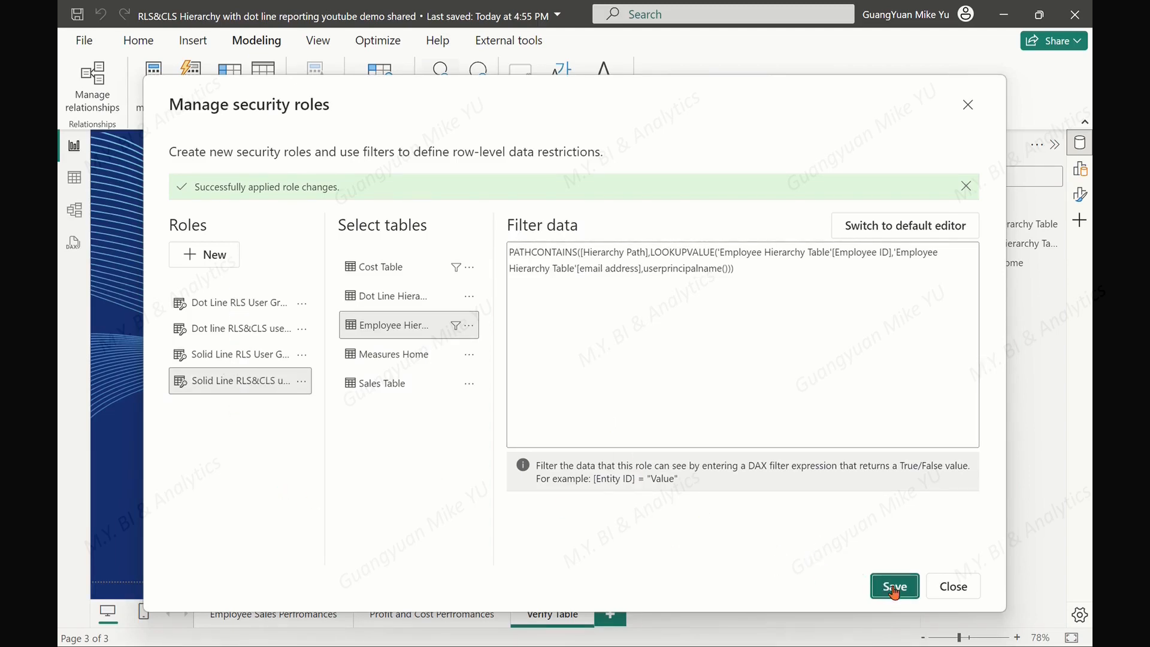
left_click(954, 586)
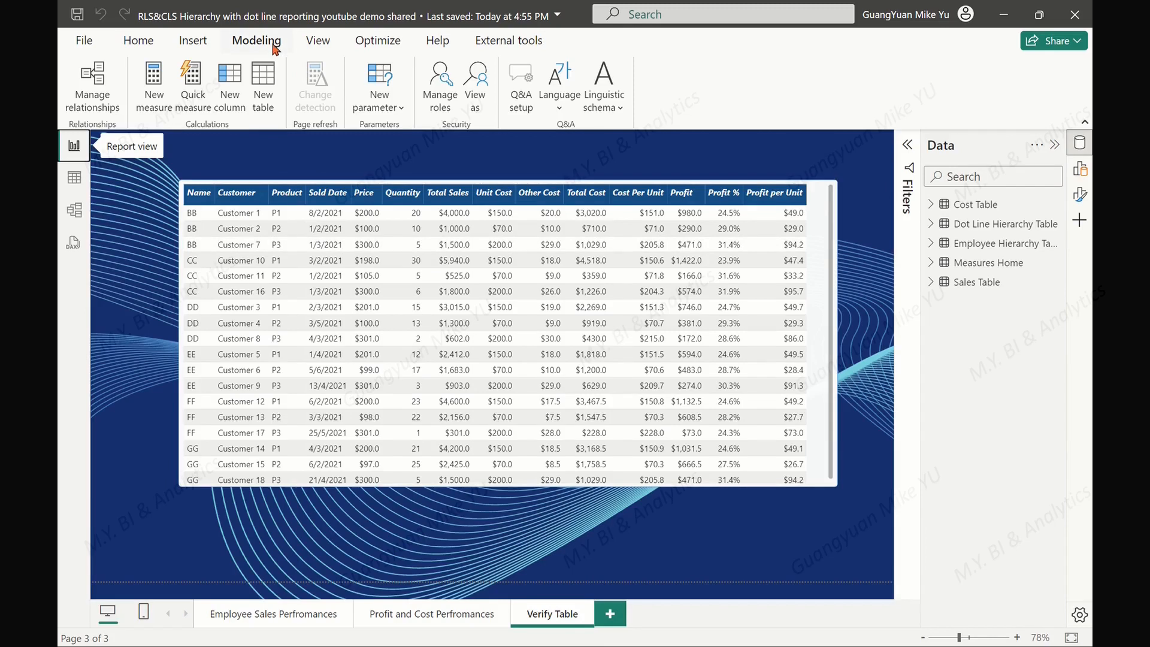
- View the report as the Dot Line RLS User Group role with the FC e-mail for AA as the other user, copying that address for reuse
left_click(476, 87)
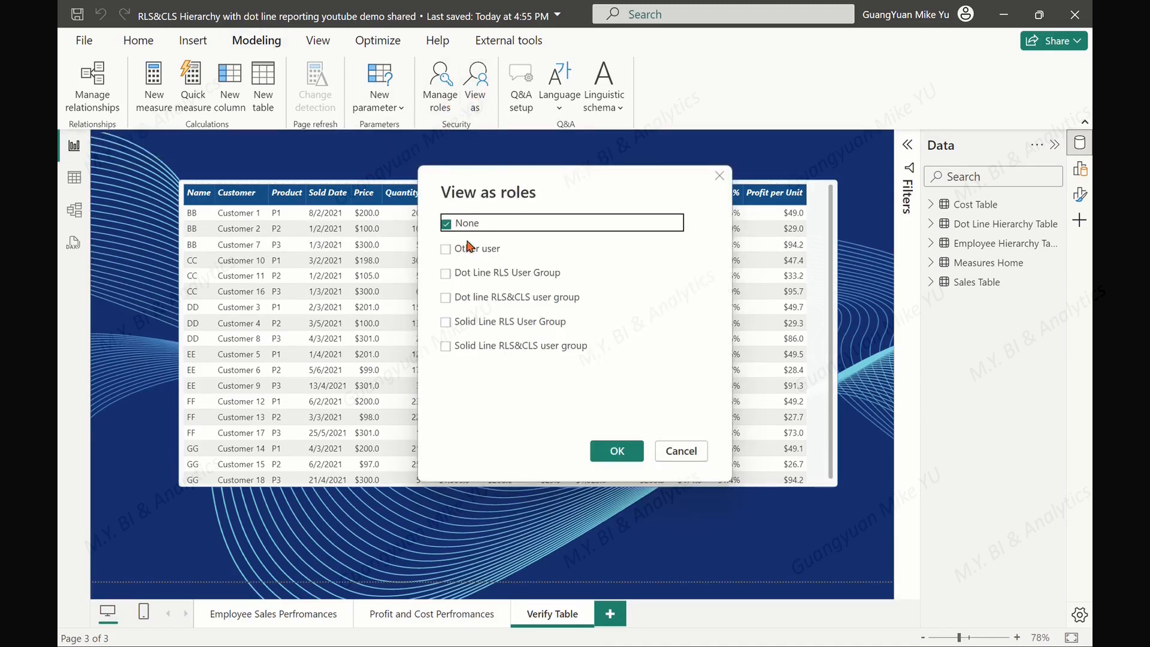
left_click(450, 248)
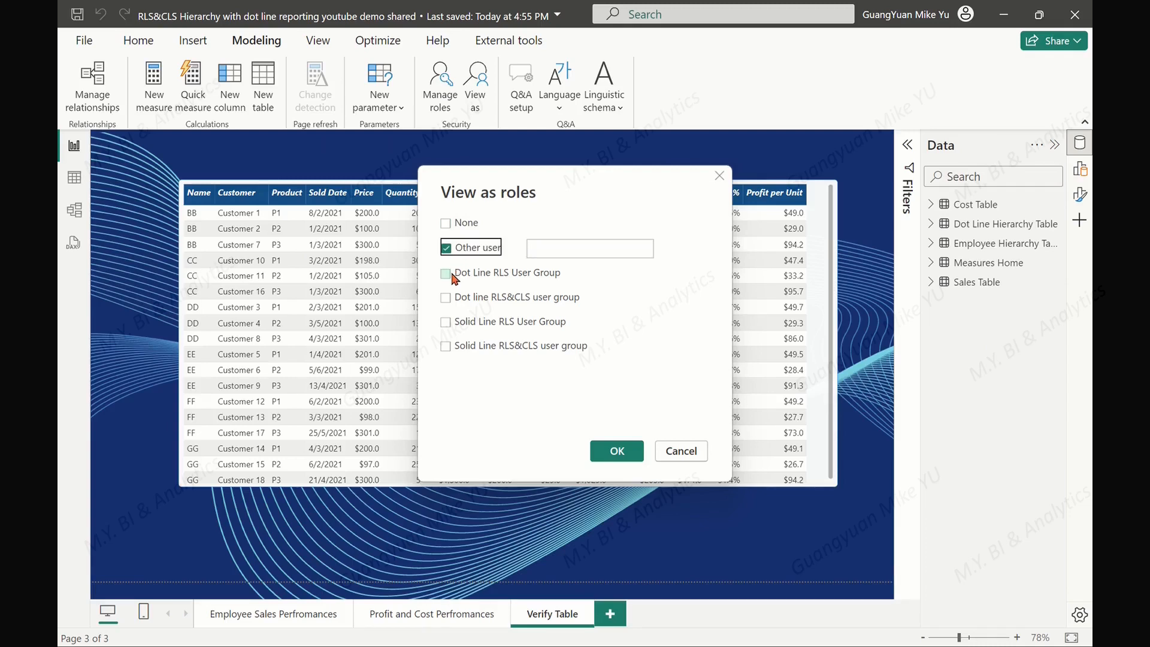
left_click(446, 274)
left_click(552, 252)
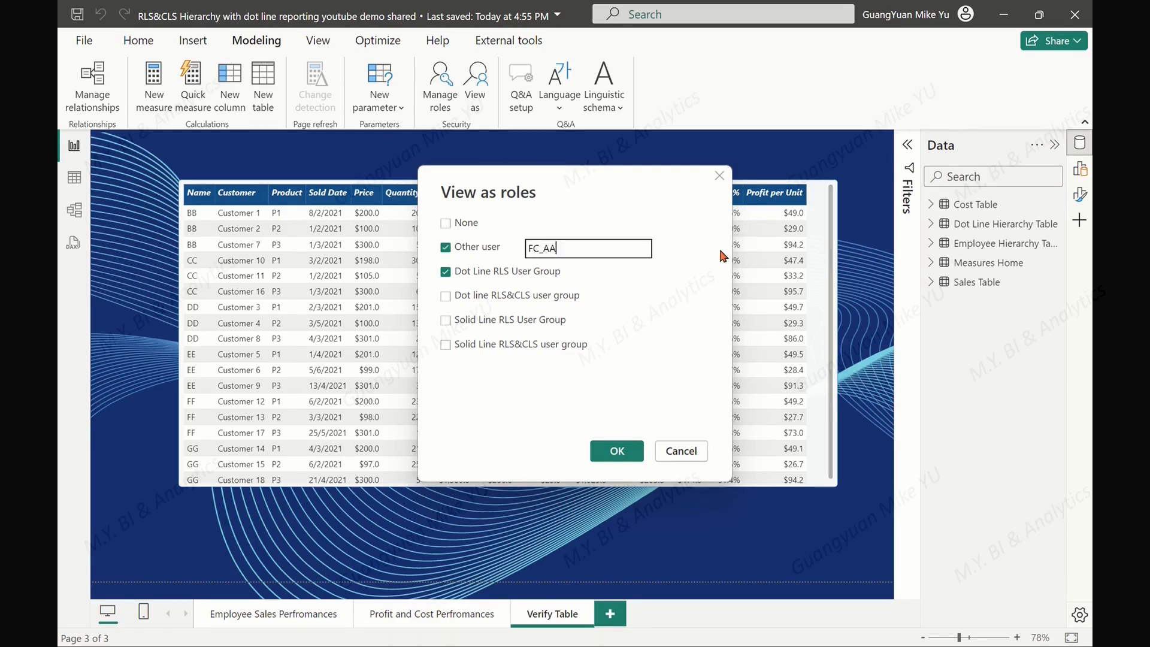
type("FC_AA@test.com")
key("shift+Left")
key("shift+Left")
key("shift+Left")
key("shift+Left")
key("shift+Left")
key("shift+Left")
key("shift+Left")
key("shift+Left")
key("shift+Left")
key("shift+Left")
key("shift+Left")
key("shift+Left")
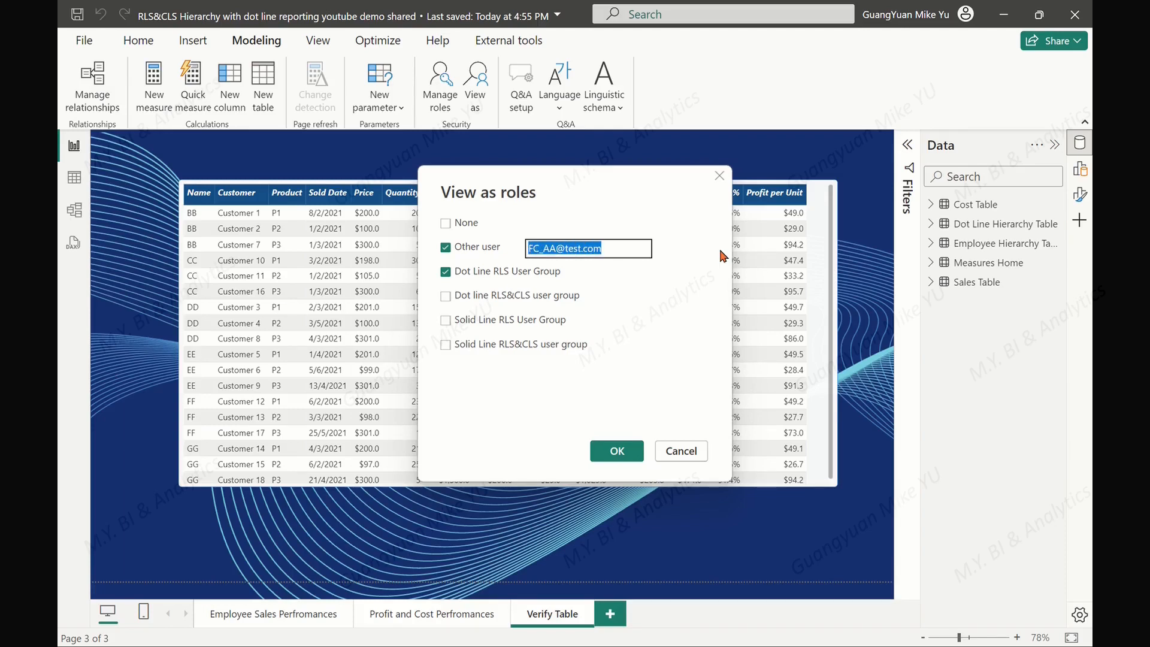
left_click(643, 327)
left_click(585, 325)
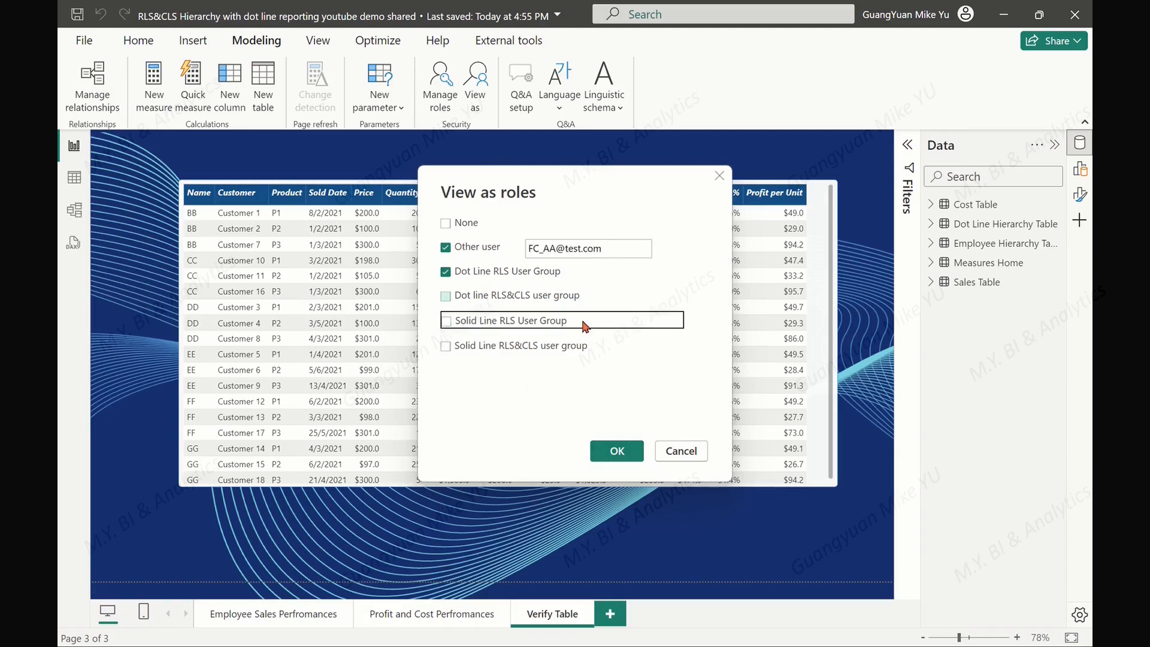
left_click(617, 450)
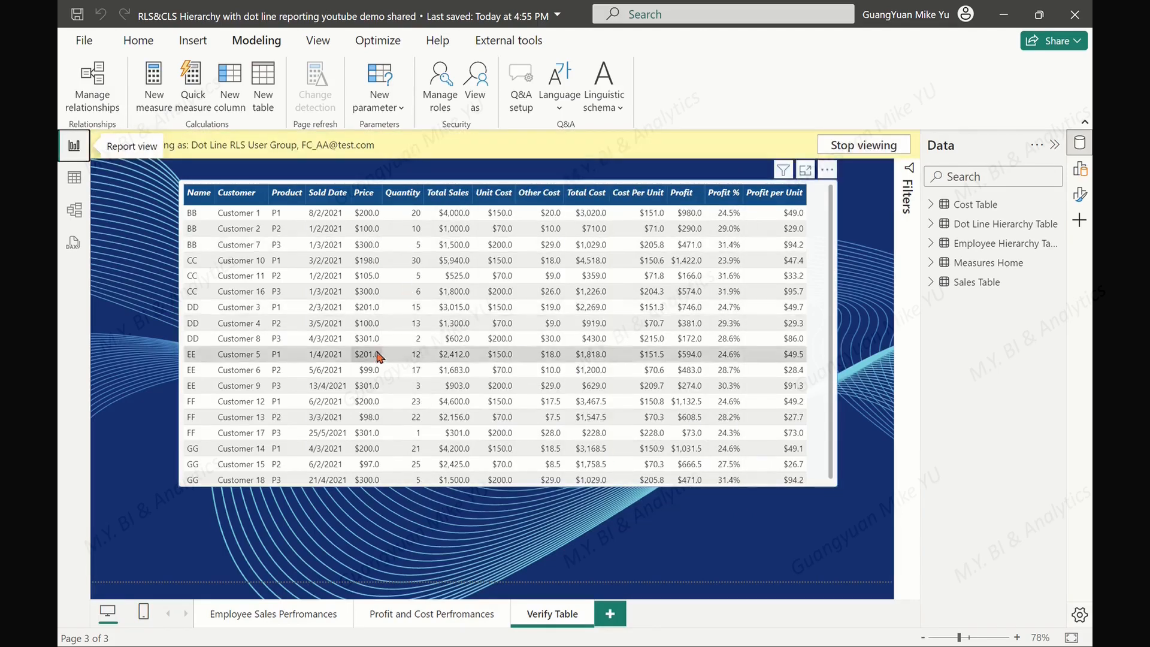
- Check the Employee Sales and Profit and Cost pages, return to the Verify Table page, and stop viewing as the role
left_click(318, 623)
left_click(406, 623)
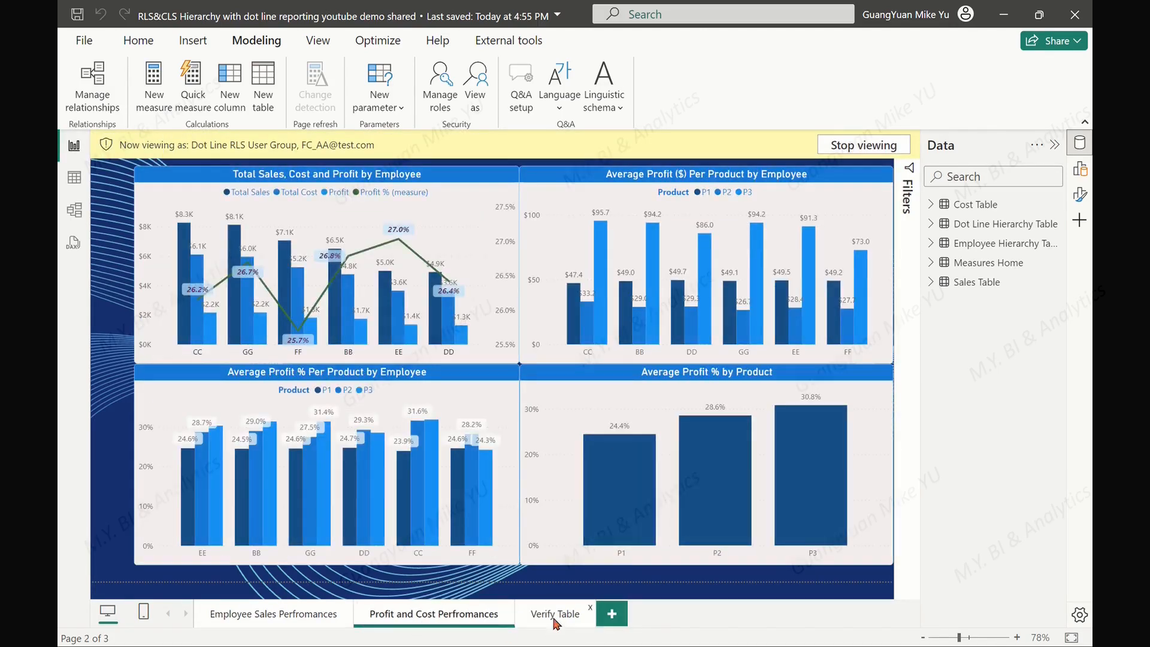
left_click(556, 617)
left_click(866, 145)
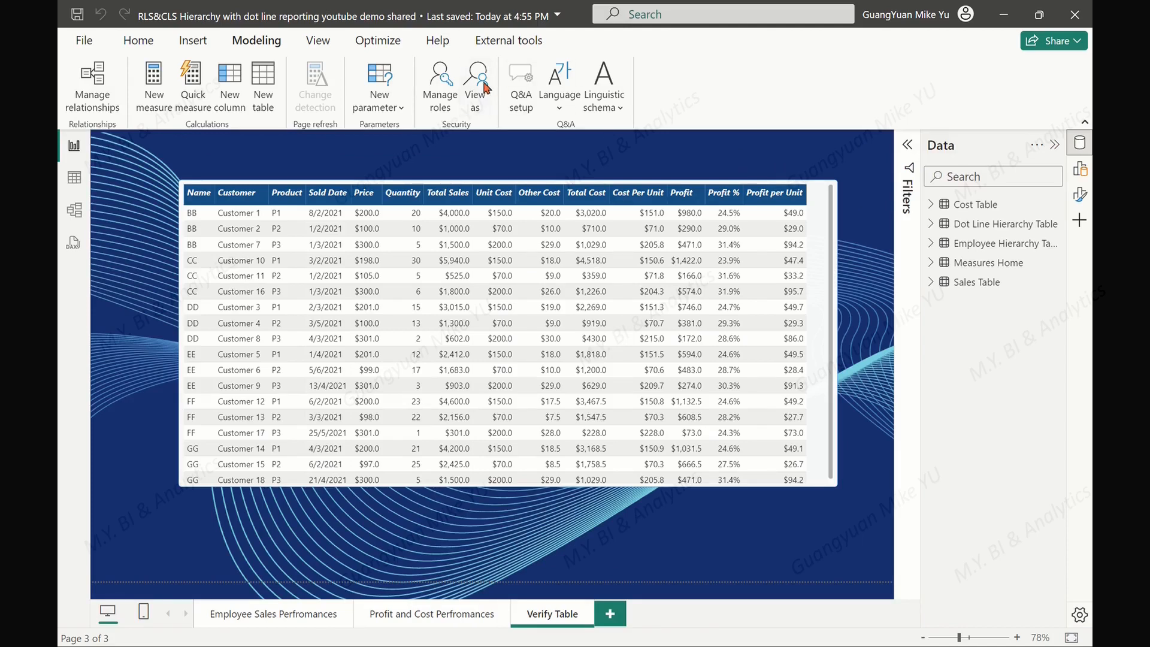
- View the report as the Dot Line RLS User Group role with the first FC e-mail for BB as the other user
left_click(485, 86)
left_click(446, 247)
left_click(447, 272)
left_click(558, 248)
key("ctrl+v")
left_click(557, 248)
key("BackSpace")
key("BackSpace")
type("BB")
left_click(618, 452)
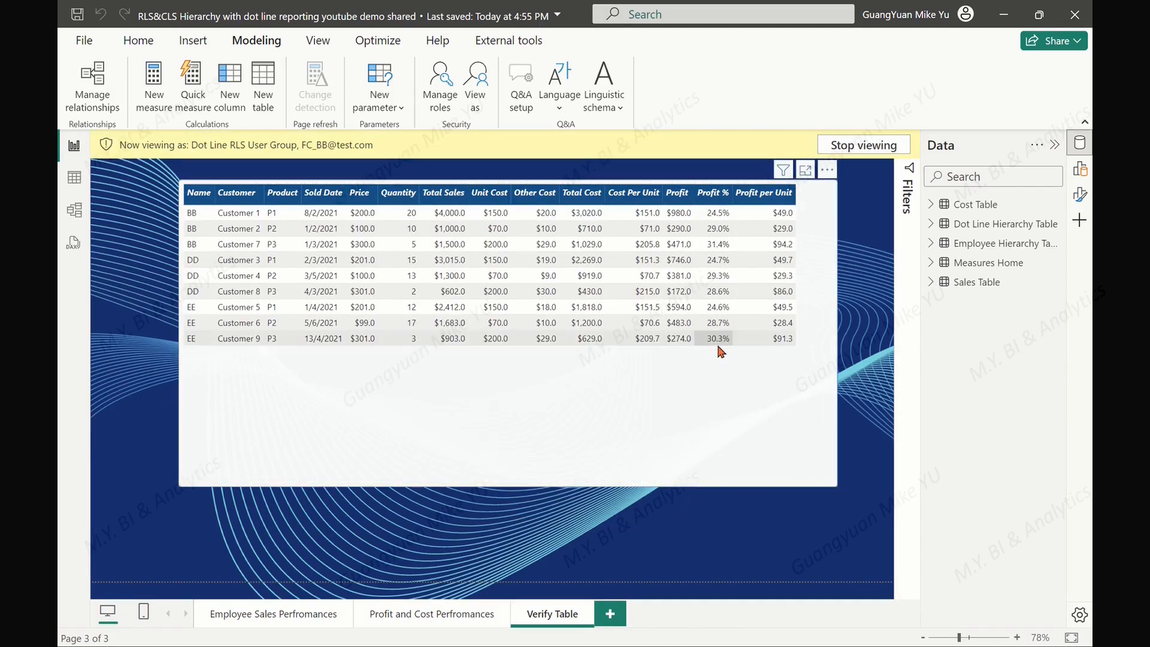
- Check the data on the Employee Sales and the Profit and Cost pages for BB's first FC manager, and return to the Verify Table page
left_click(334, 610)
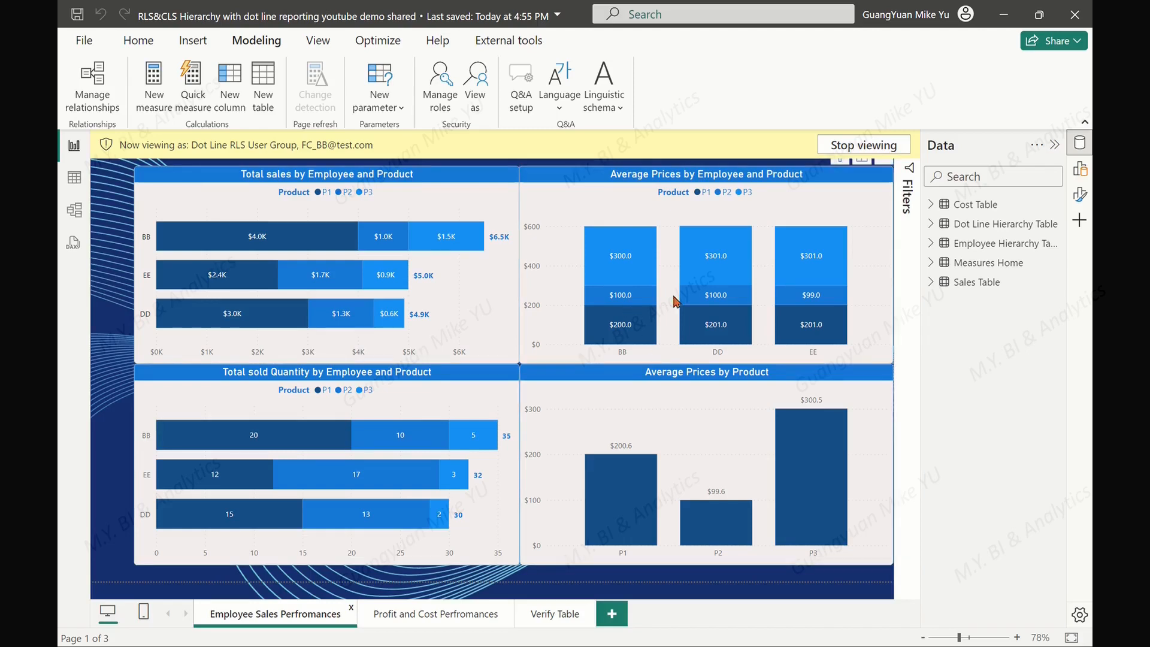
left_click(474, 620)
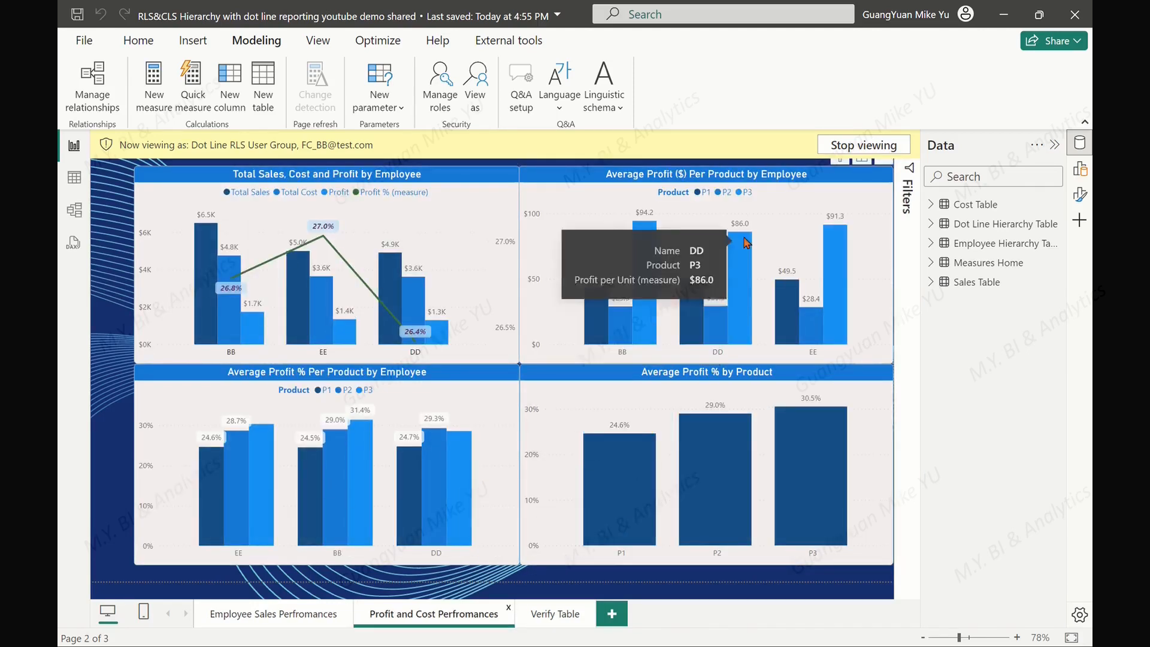
left_click(555, 613)
- Switch the role preview to BB's second FC e-mail, check the Profit and Cost page, and return to the Verify Table page
left_click(475, 90)
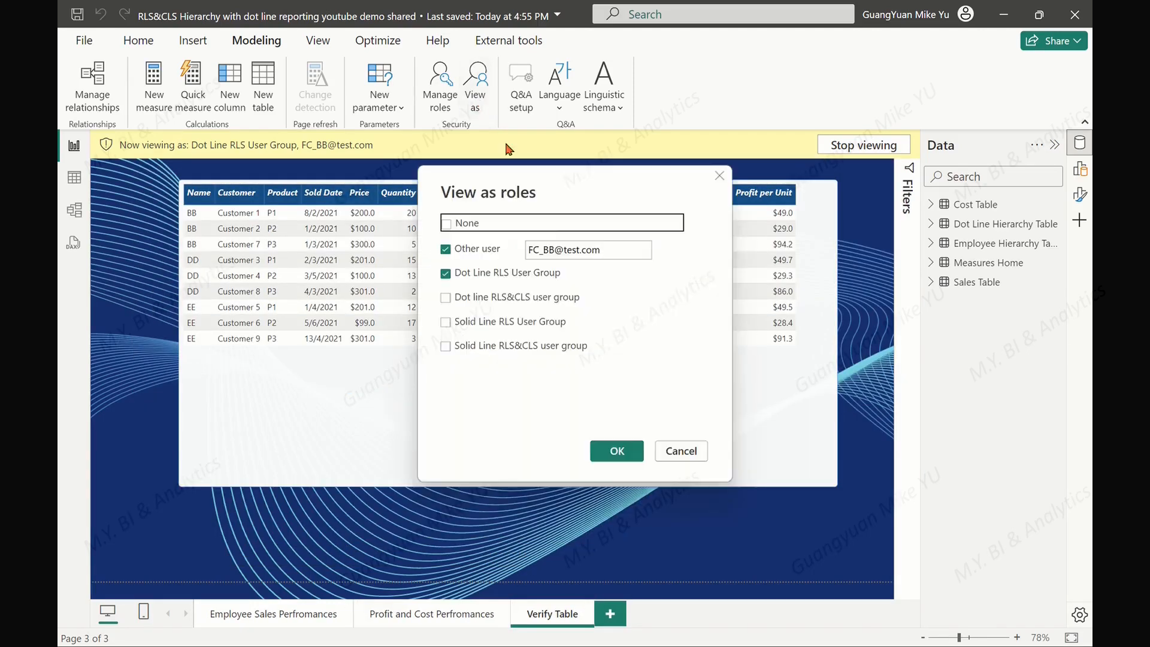
type("2")
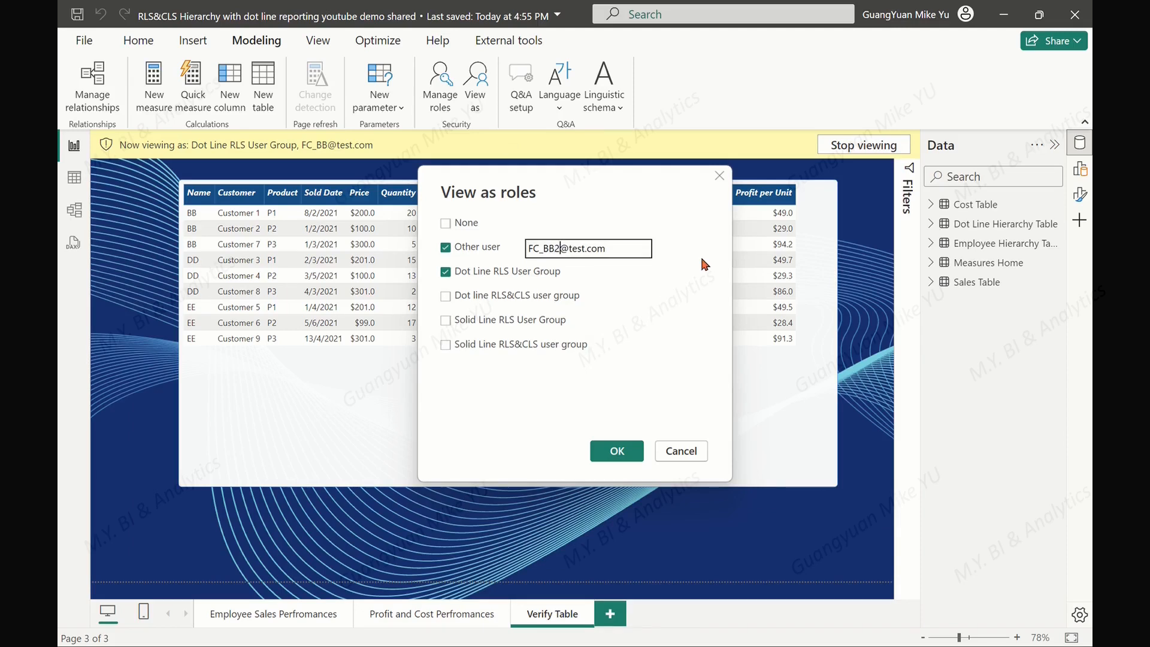
left_click(617, 450)
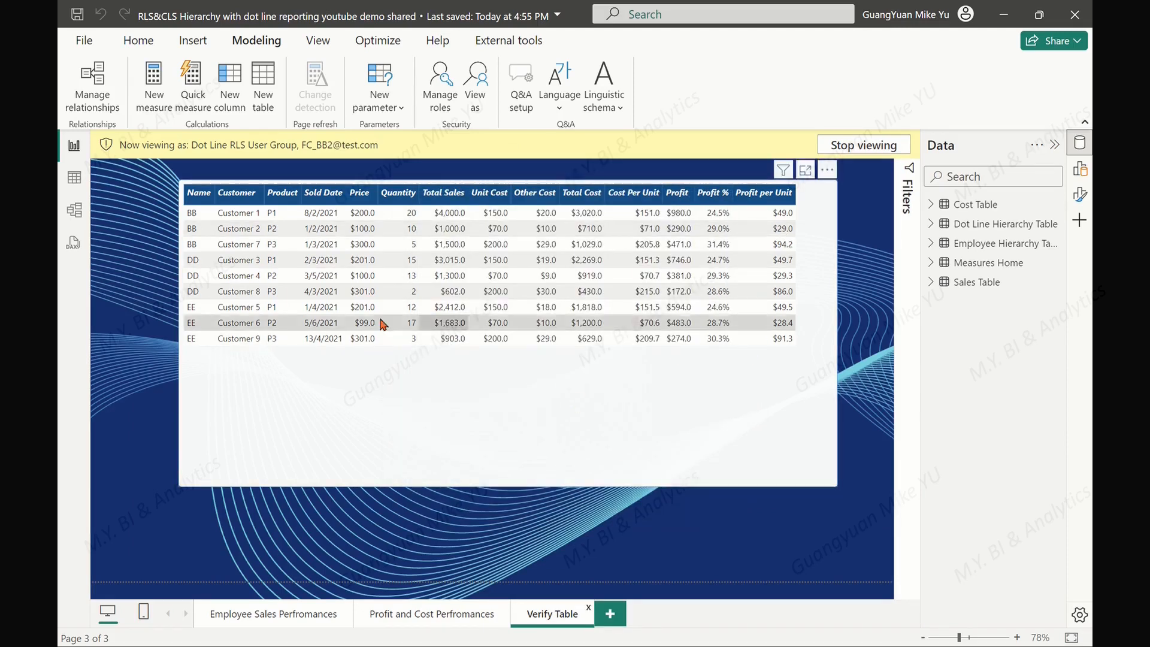
left_click(432, 614)
left_click(540, 614)
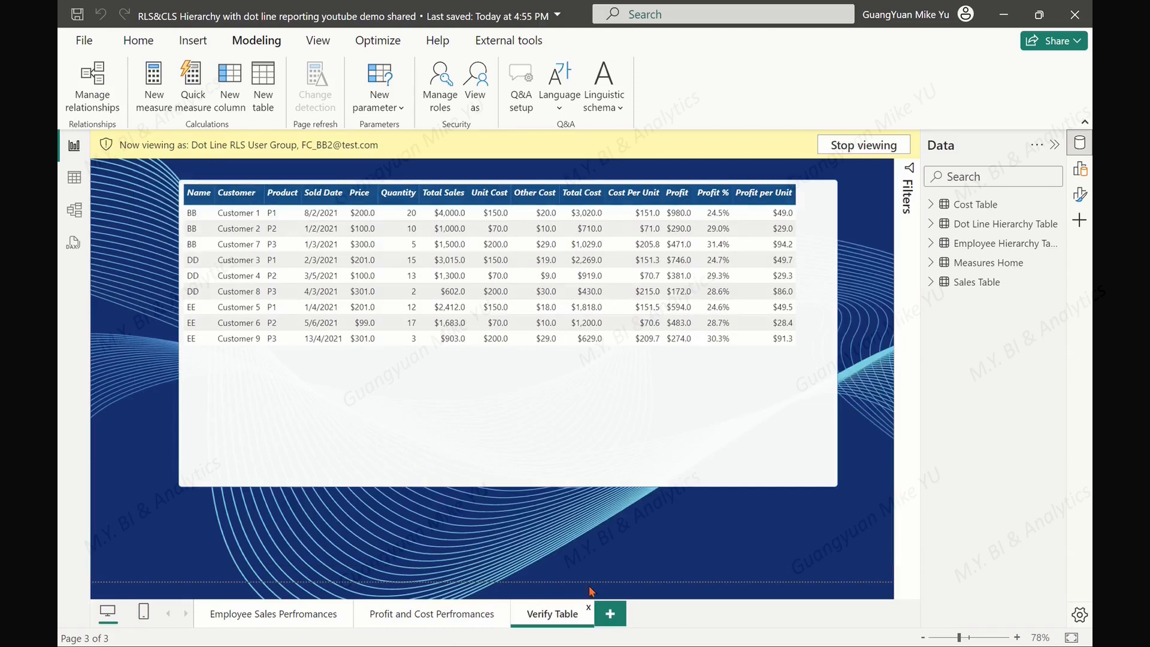
- View the report as the Dot line RLS&CLS user group role instead, with the HR e-mail for AA as the other user
left_click(479, 96)
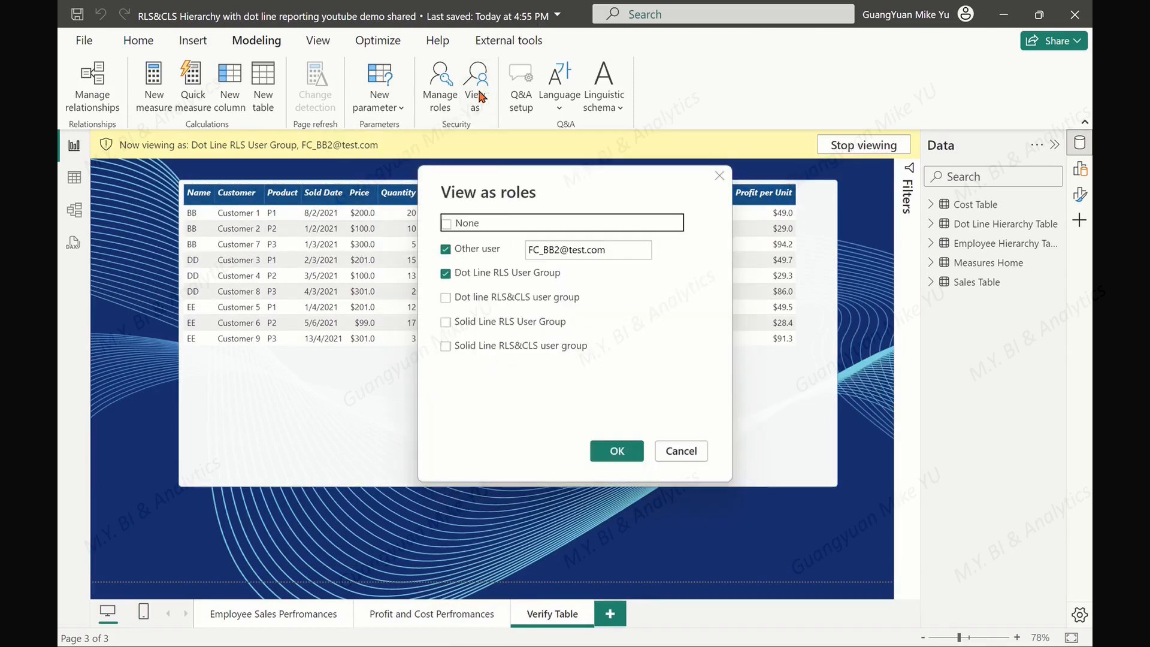
left_click(446, 272)
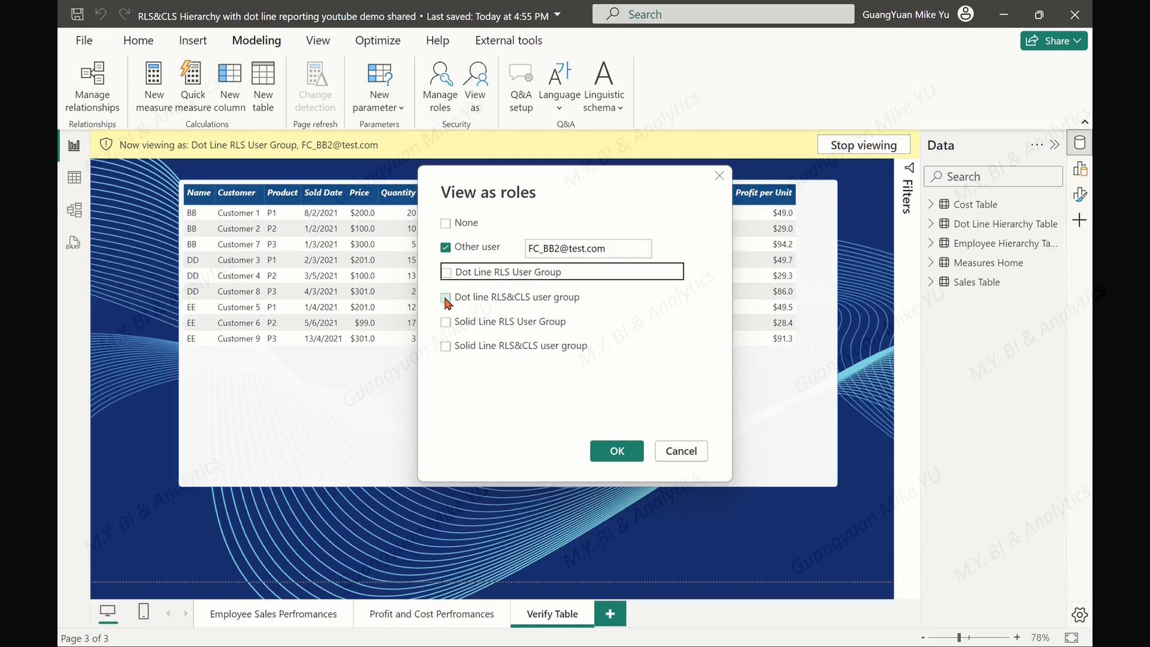
left_click(446, 298)
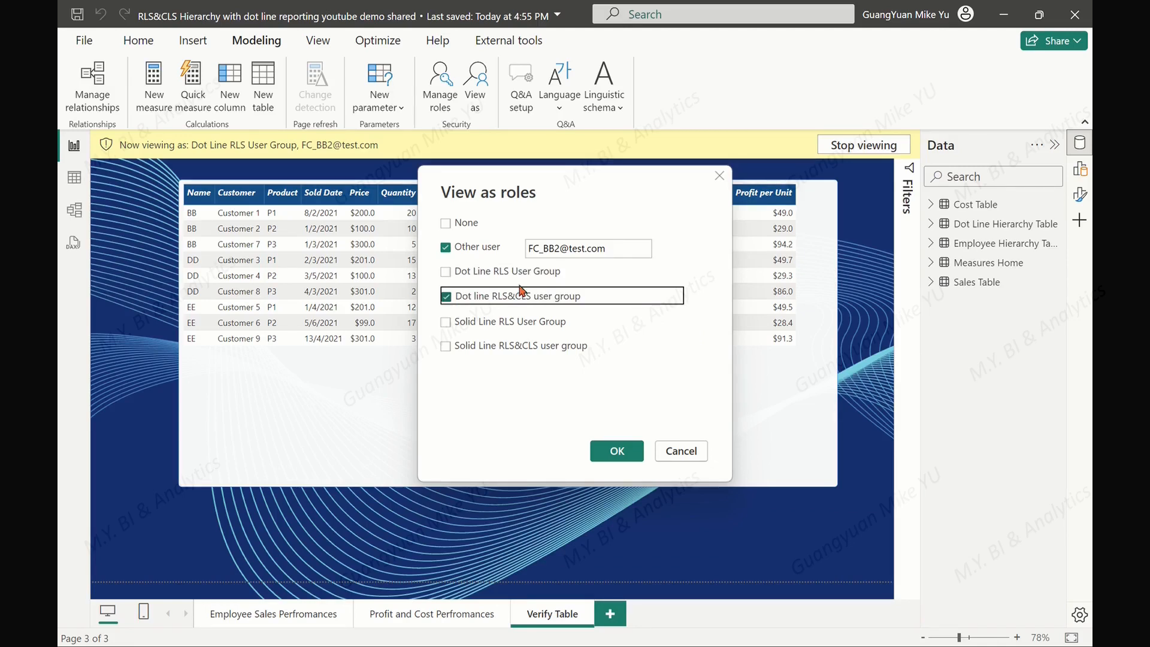
left_click(539, 248)
key("BackSpace")
key("BackSpace")
key("BackSpace")
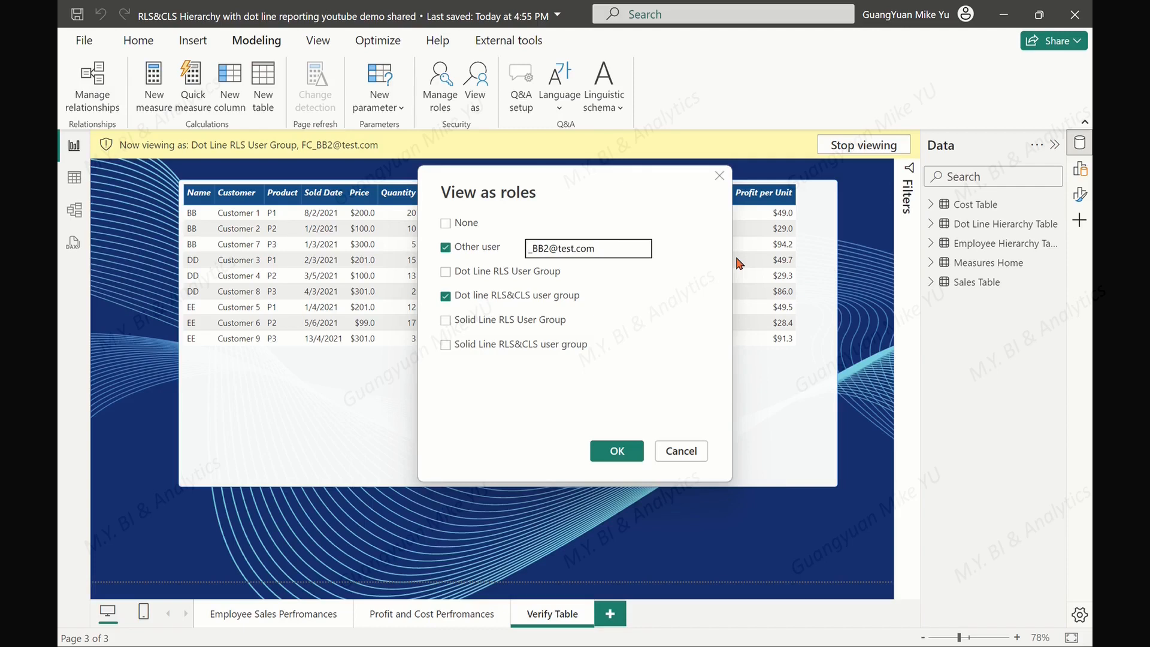
type("HR")
key("BackSpace")
key("BackSpace")
key("BackSpace")
type("AA")
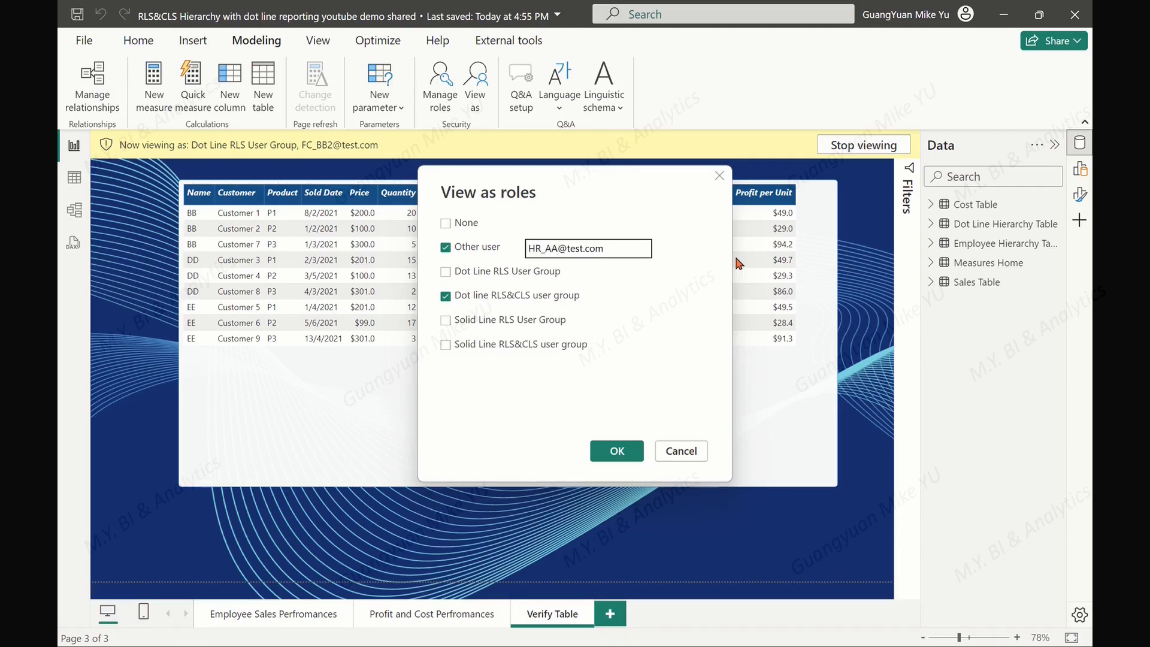
left_click(616, 451)
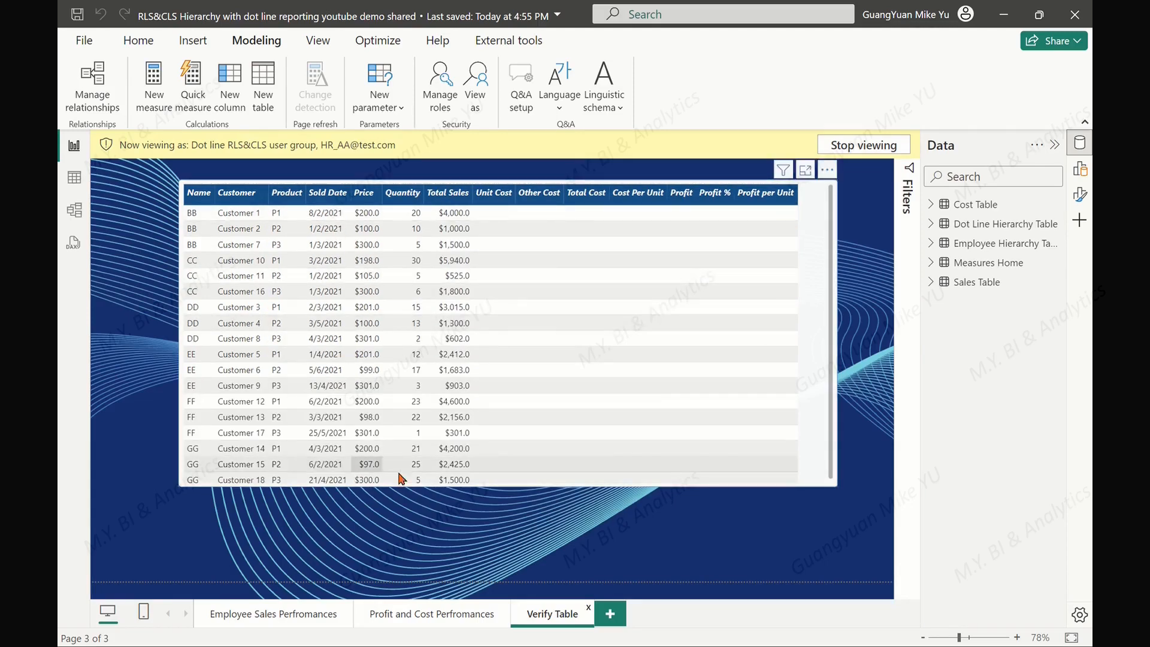
- Switch the Dot line RLS&CLS preview to the first HR e-mail for CC
left_click(475, 90)
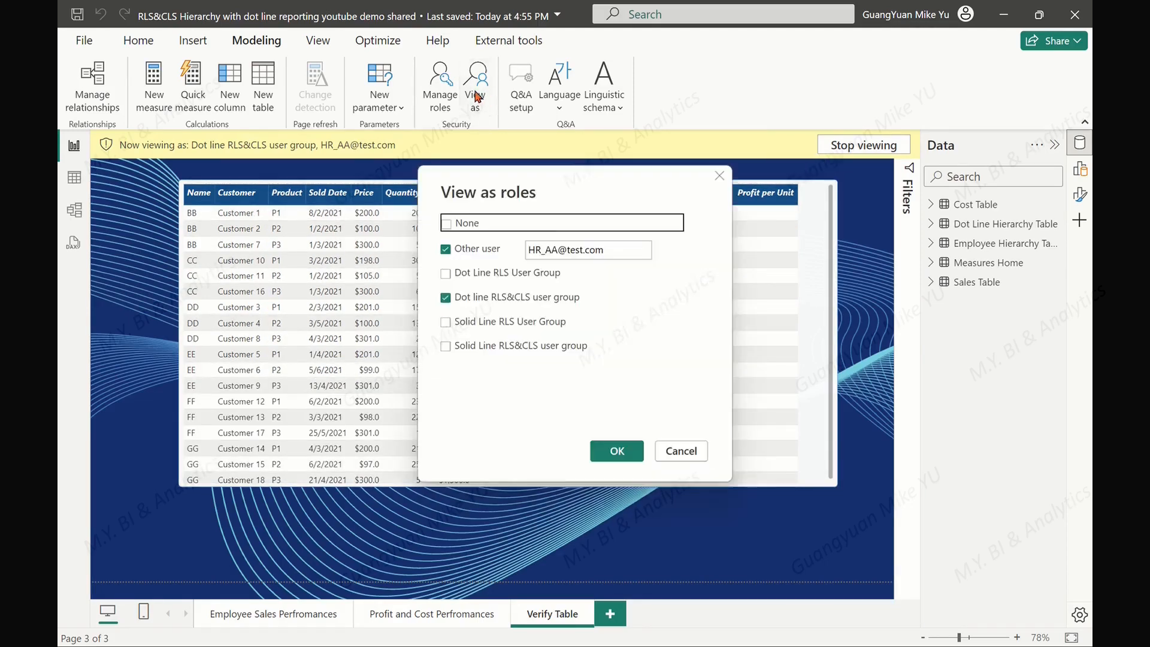
key("BackSpace")
key("BackSpace")
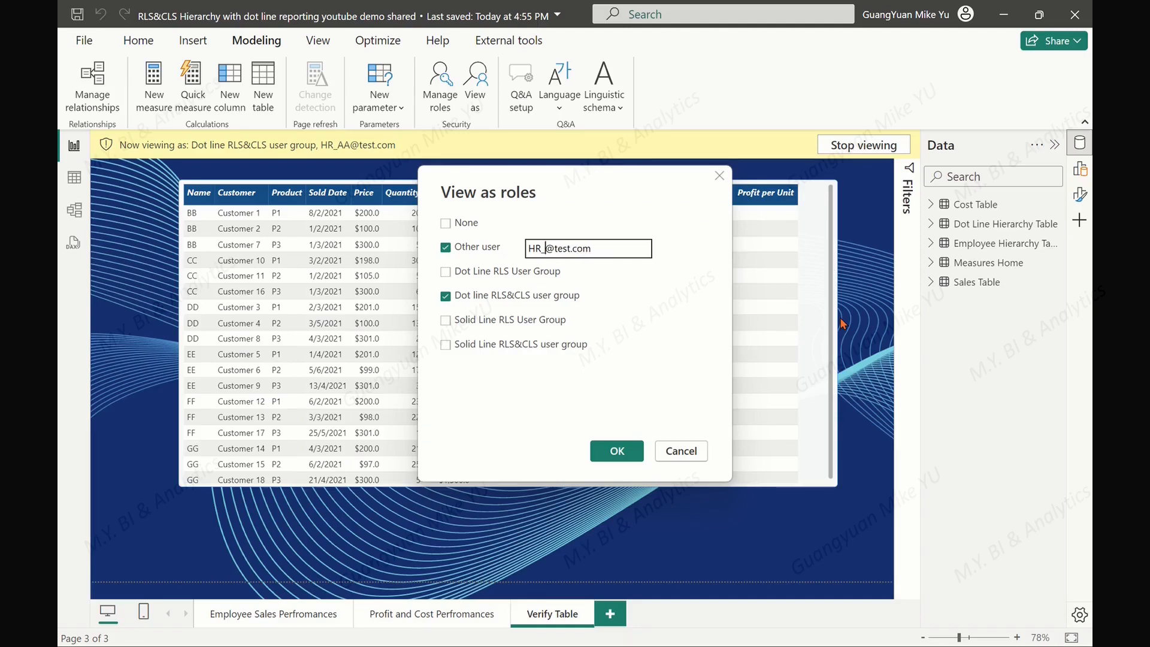
type("CC")
left_click(616, 451)
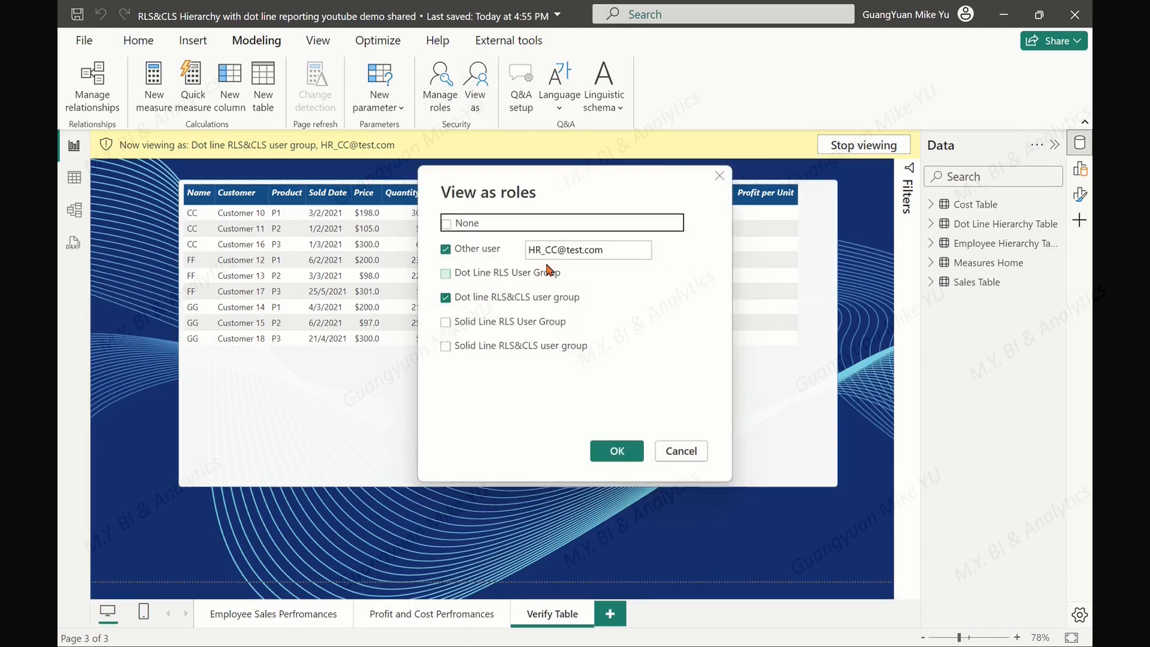
- Switch the Dot line RLS&CLS preview to CC's second HR e-mail, check the Verify Table page, and stop viewing as the role
left_click(558, 248)
type("2")
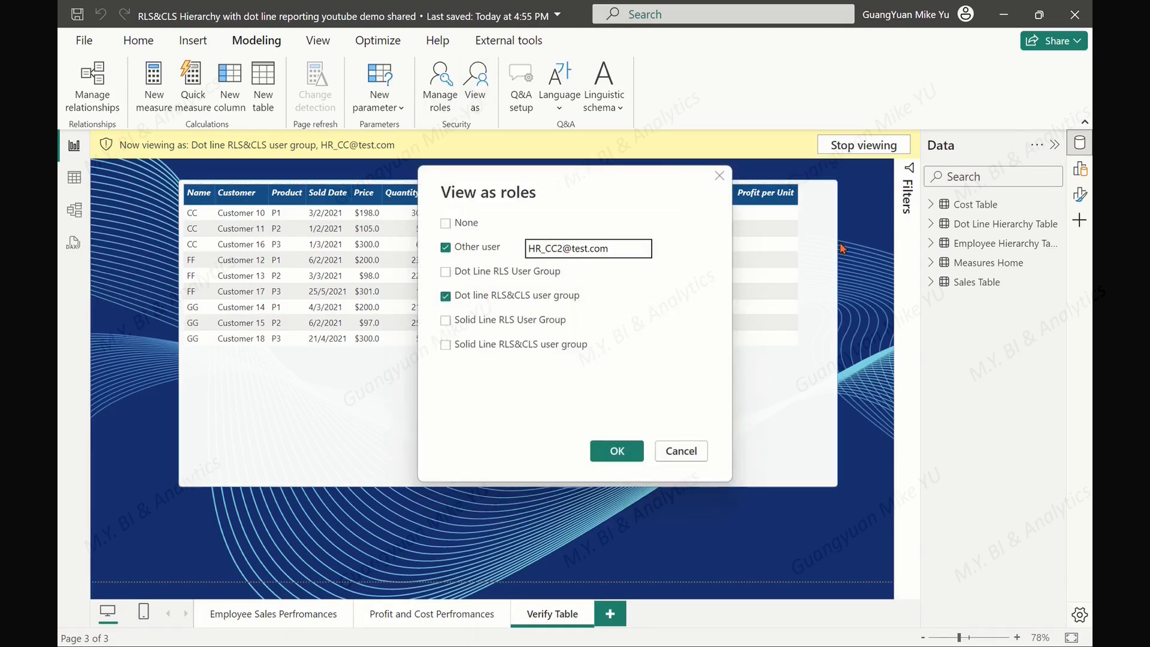
left_click(616, 450)
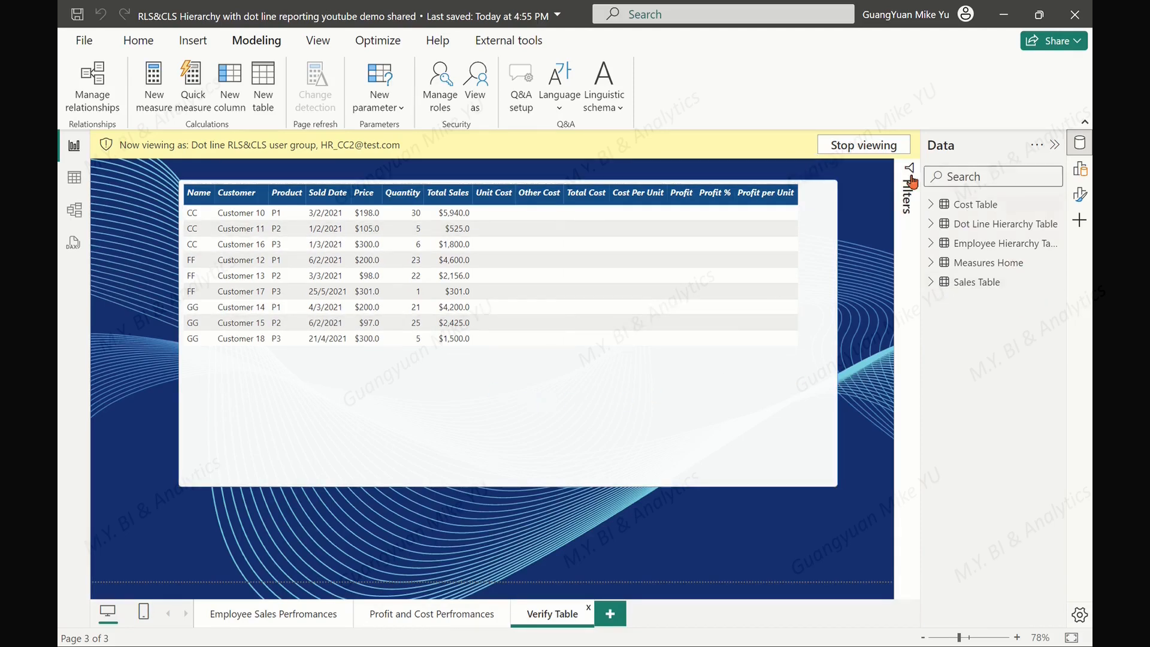
left_click(864, 145)
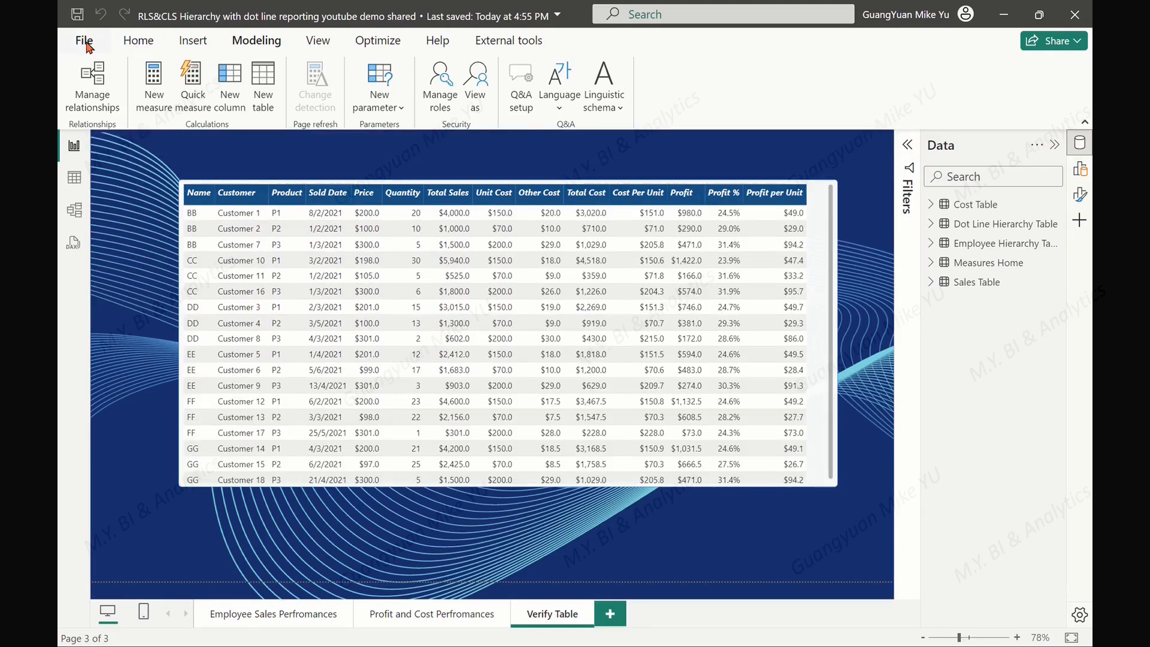
- Save the report changes and publish the report to the PBI RLS setup test workspace
left_click(133, 40)
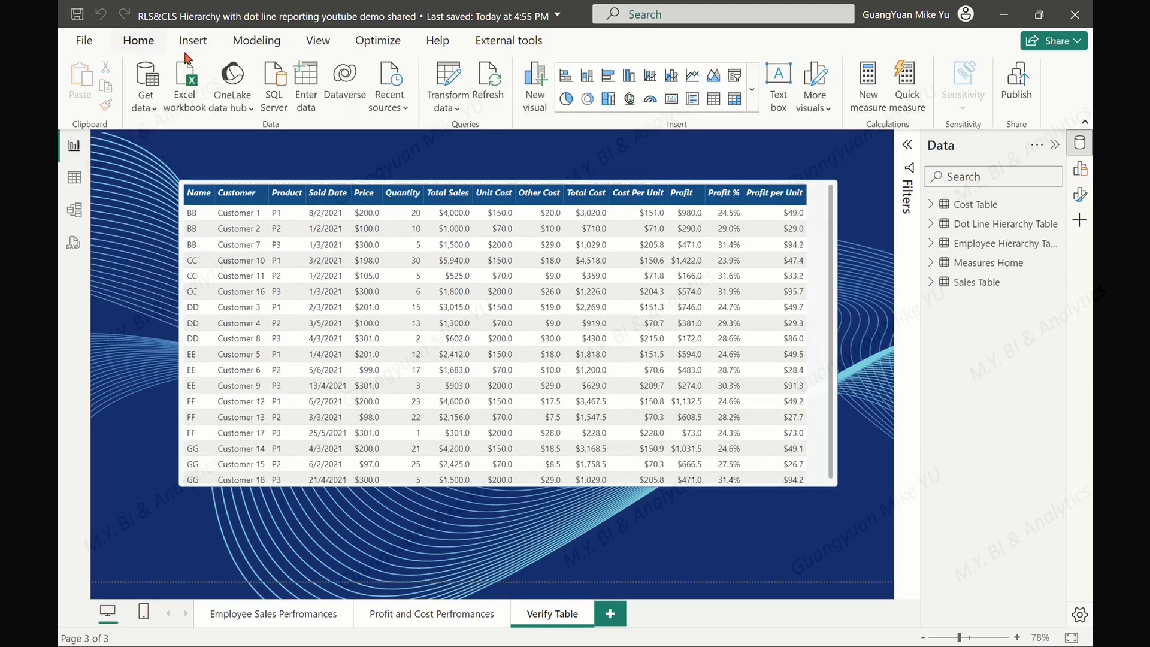
left_click(1016, 87)
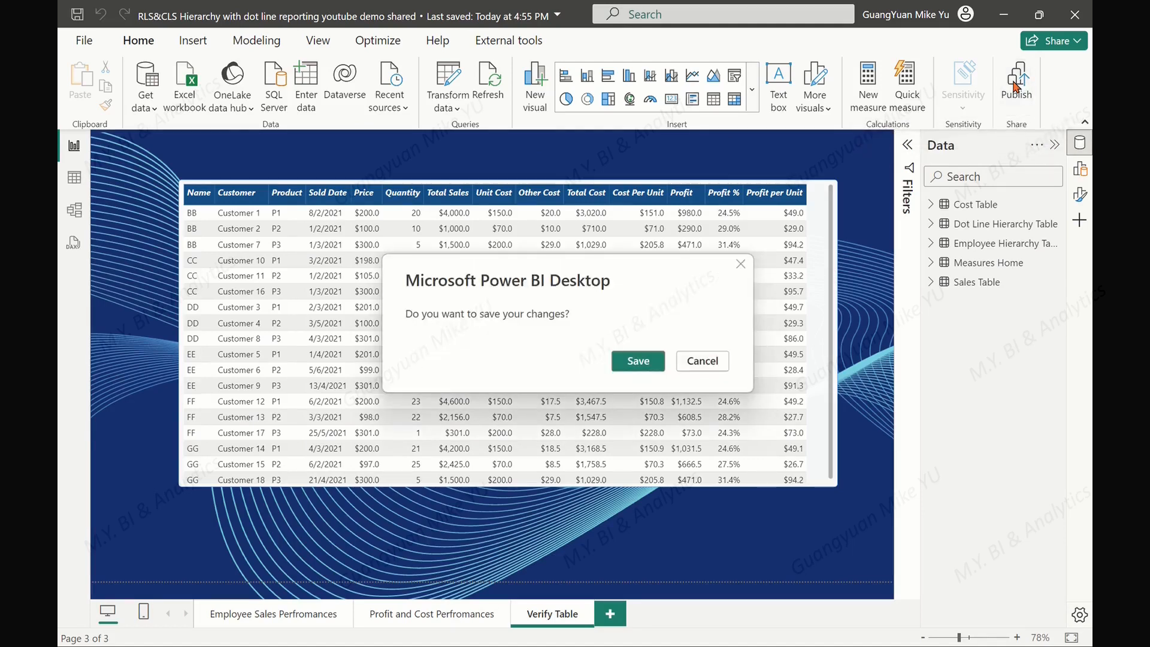
left_click(639, 361)
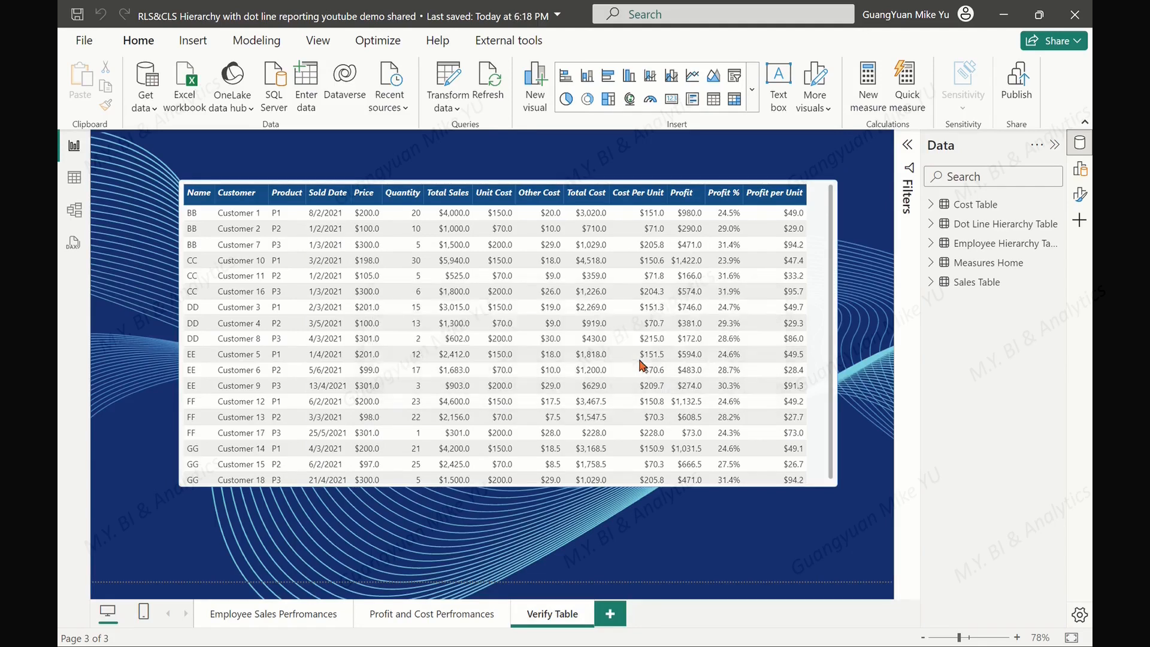
left_click_drag(782, 325, 782, 337)
left_click(482, 328)
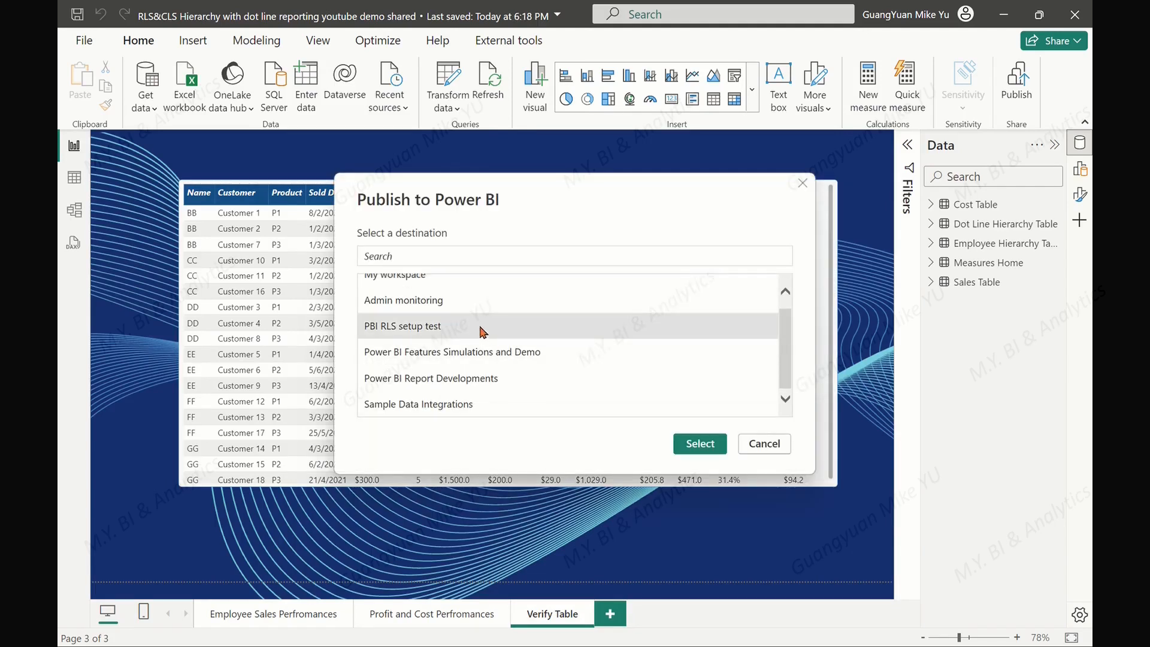
left_click(700, 443)
- Open the published report in Power BI service in the browser and go to the PBI RLS setup test workspace
left_click(626, 307)
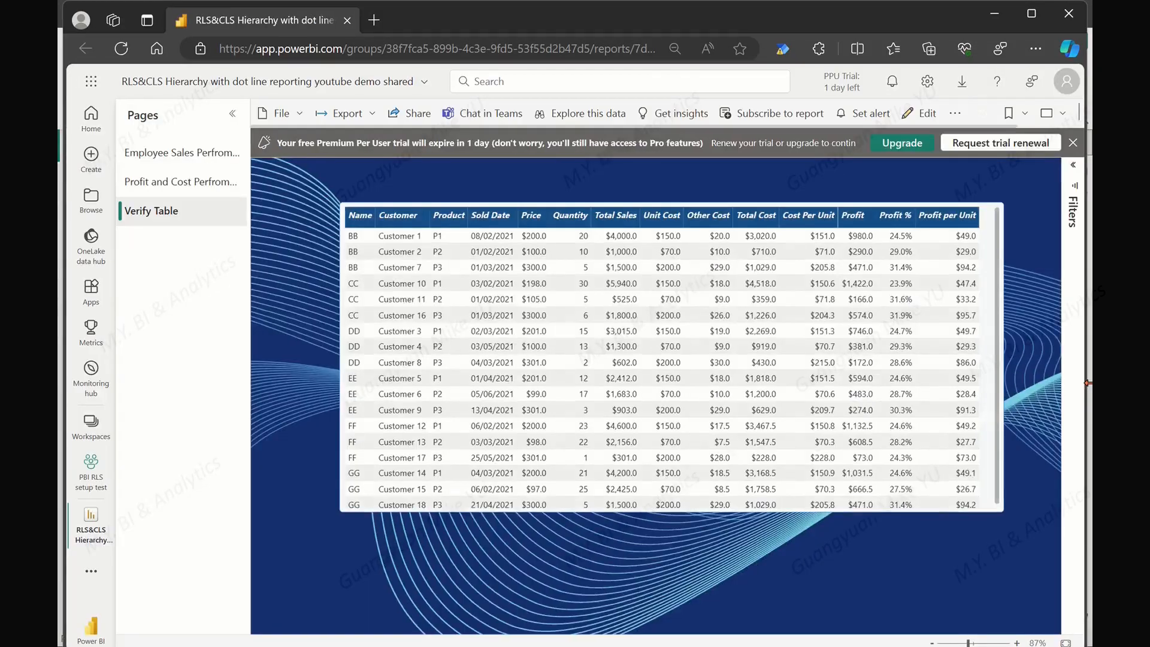
left_click(90, 424)
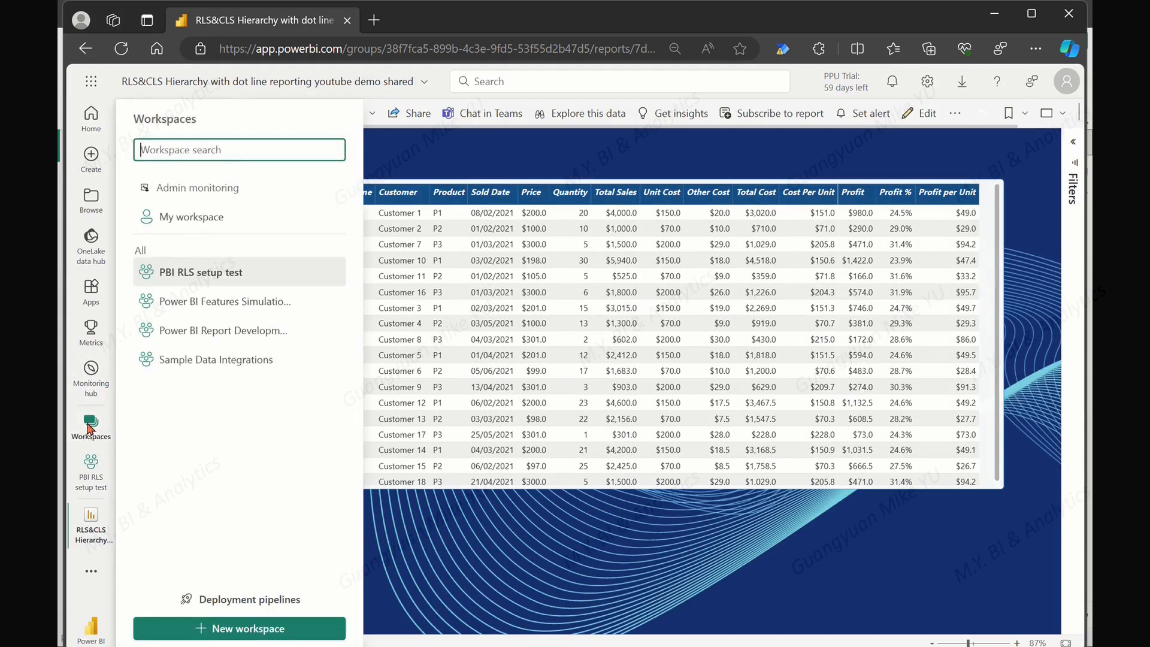
left_click(225, 272)
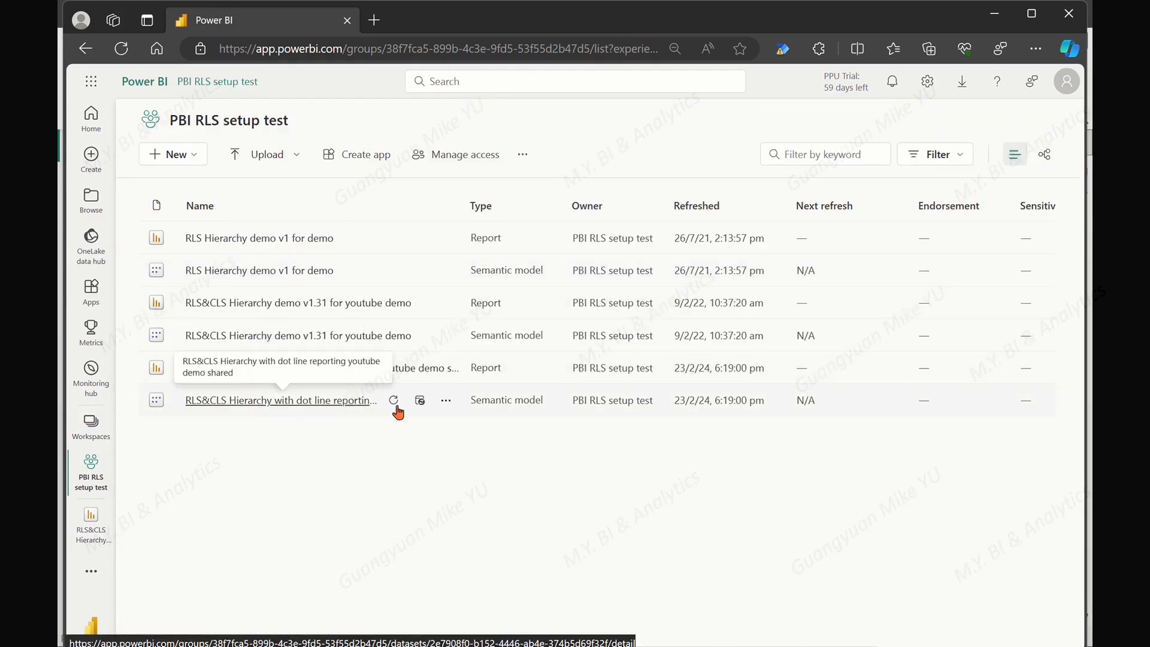
- Check the row-level security roles of the dot line reporting demo's semantic model and return to the workspace
left_click(447, 401)
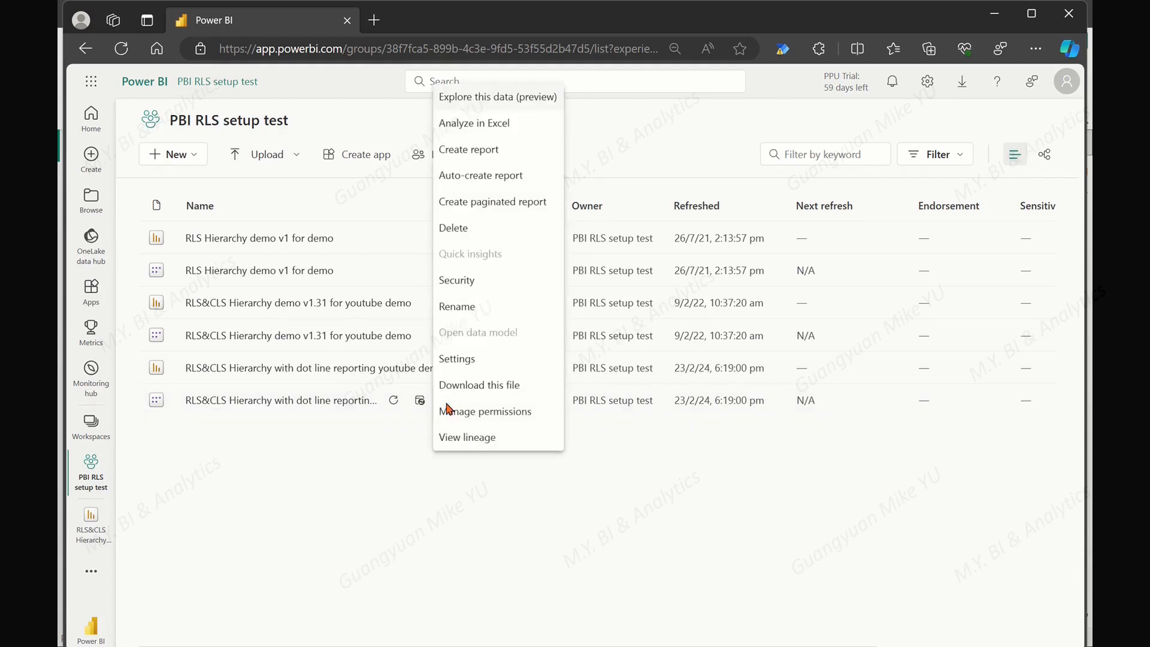
left_click(450, 280)
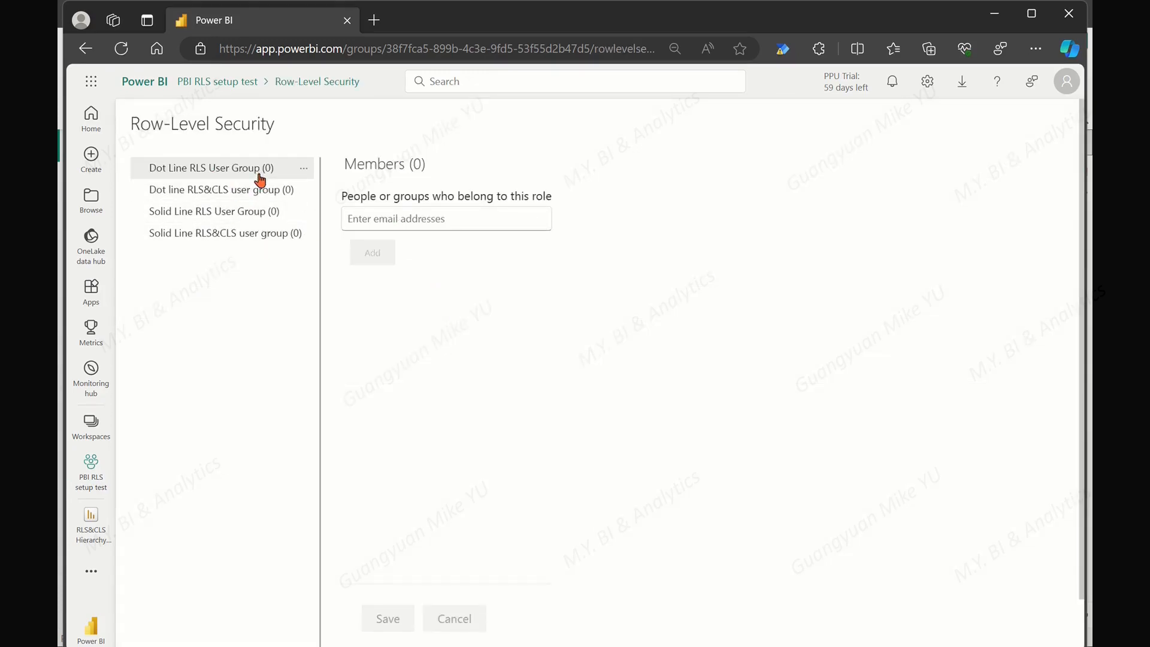
left_click(82, 51)
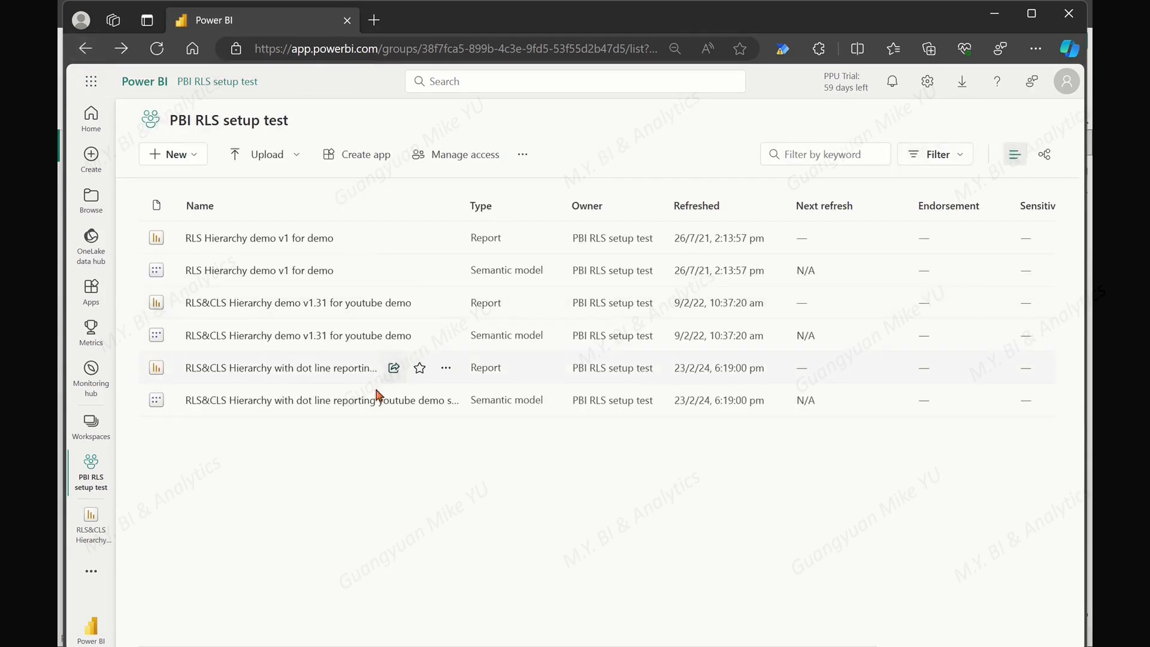
- View the workspace access form for adding people, close it unchanged, and open the RLS&CLS Hierarchy with dot line reporting report
left_click(469, 160)
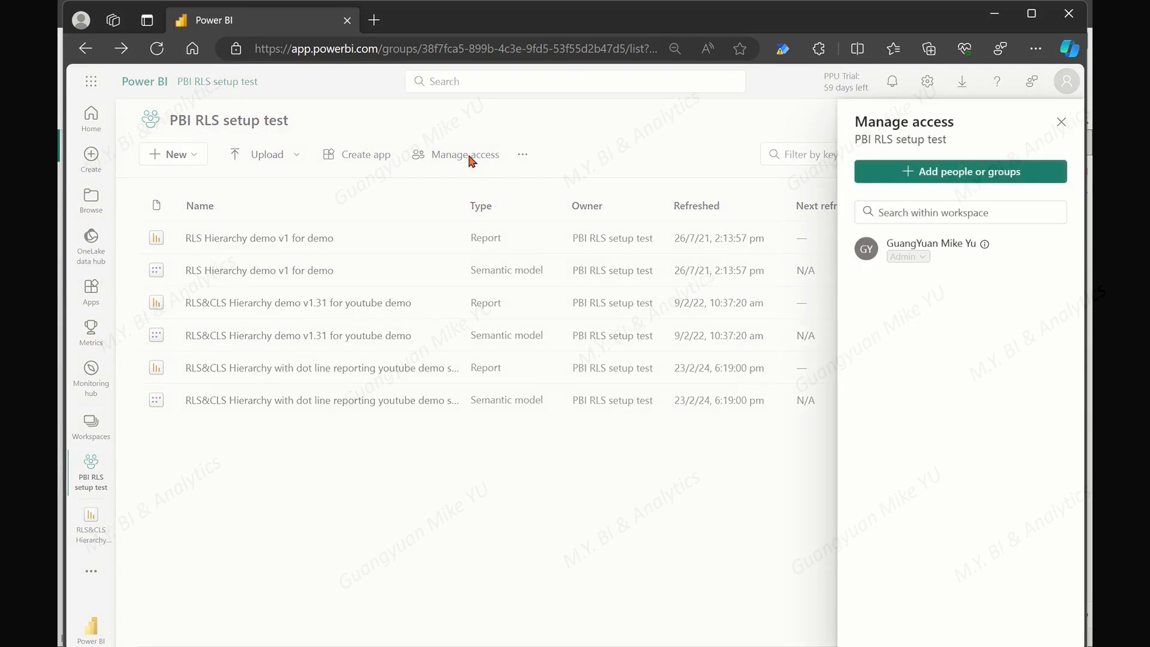
left_click(909, 180)
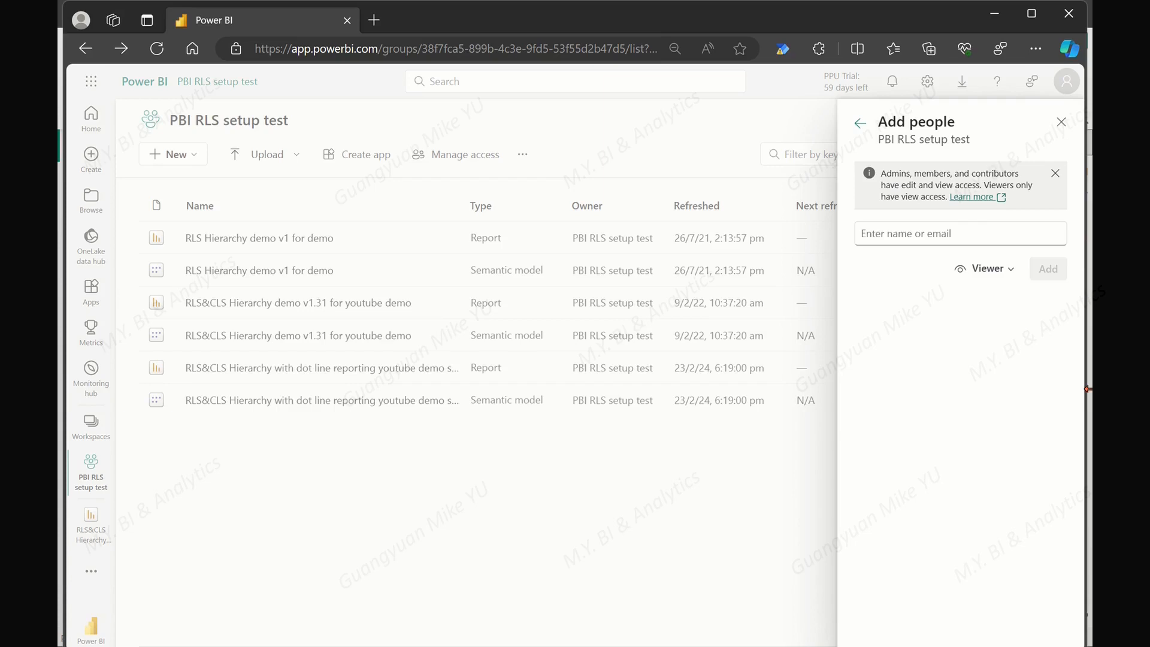
left_click(1061, 125)
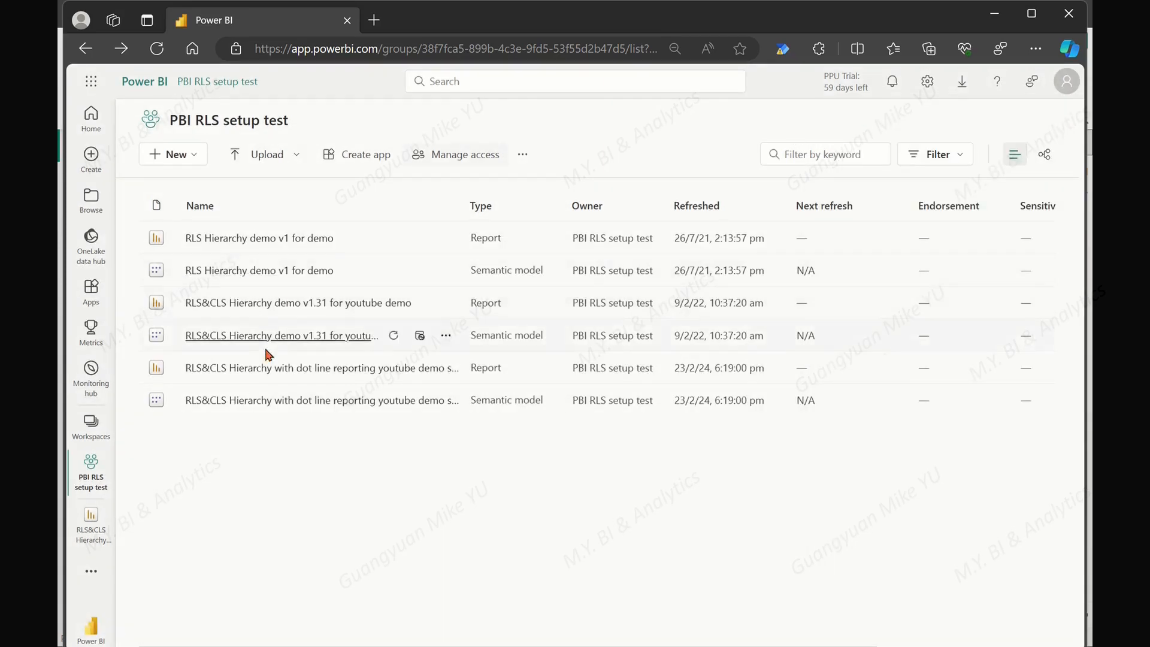
left_click(271, 368)
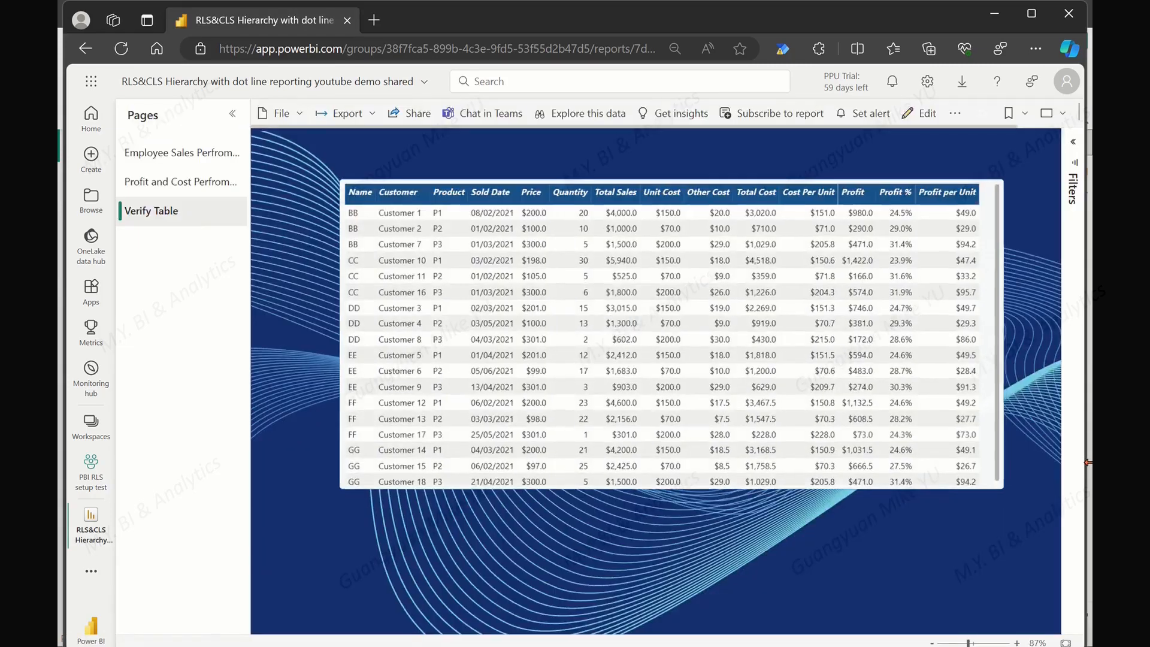